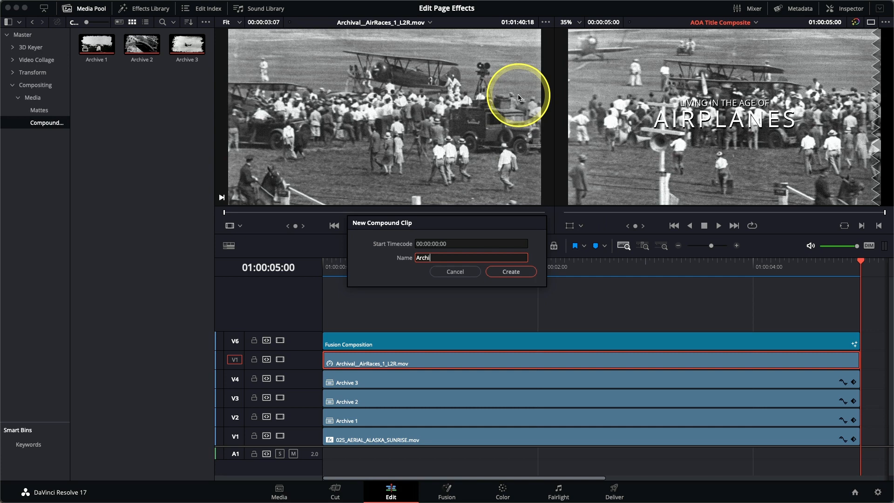
# - Finish creating the compound clip Archive 4, enable stacked timelines, and open the clip in its own timeline
pyautogui.click(511, 272)
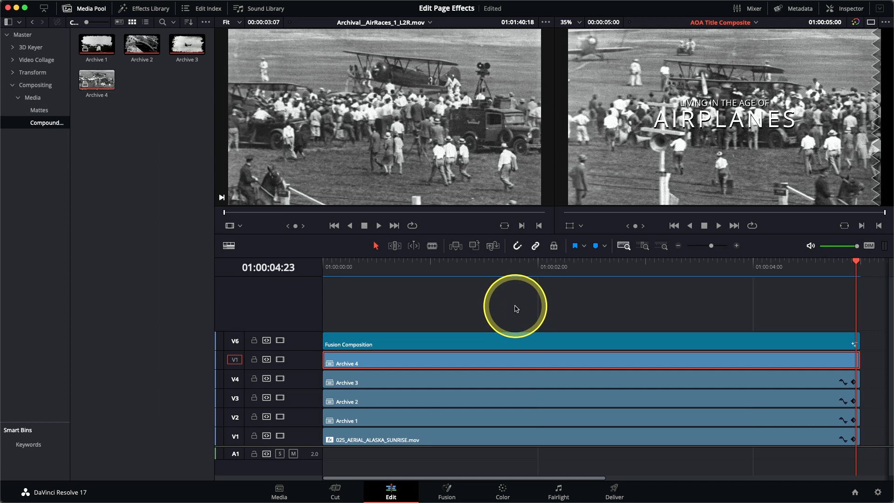
pyautogui.click(233, 250)
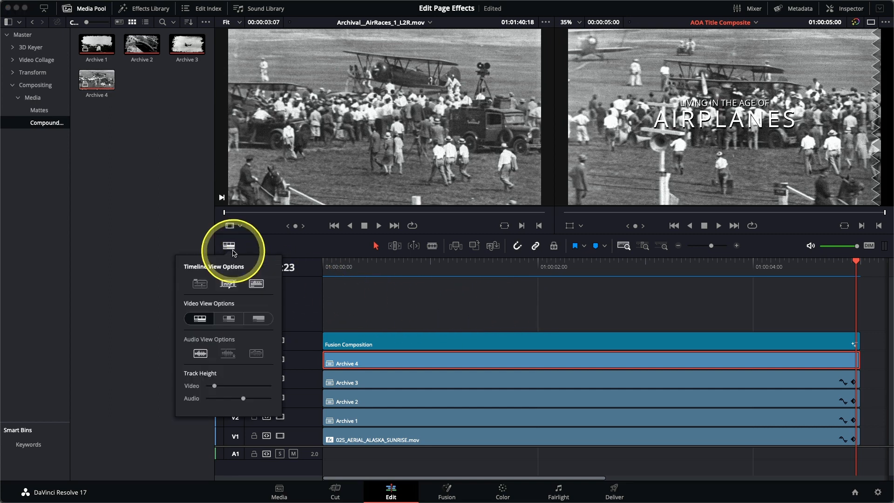
pyautogui.click(200, 285)
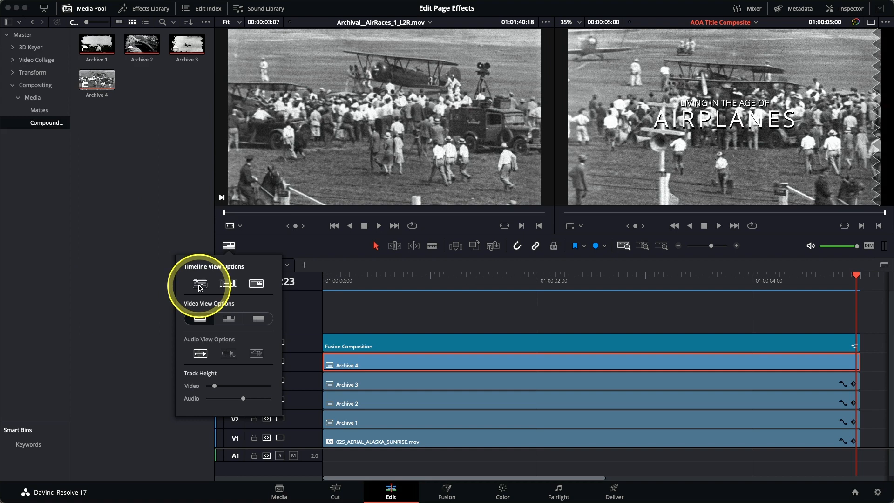
pyautogui.rightClick(390, 363)
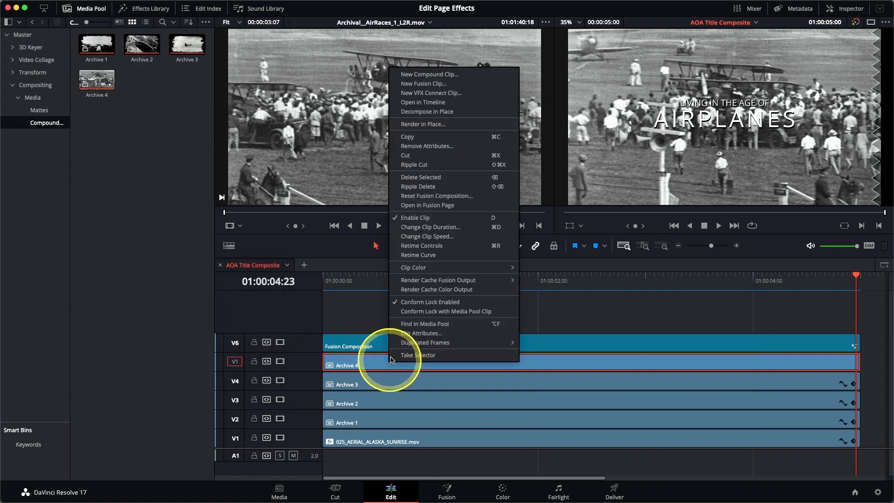
pyautogui.click(425, 103)
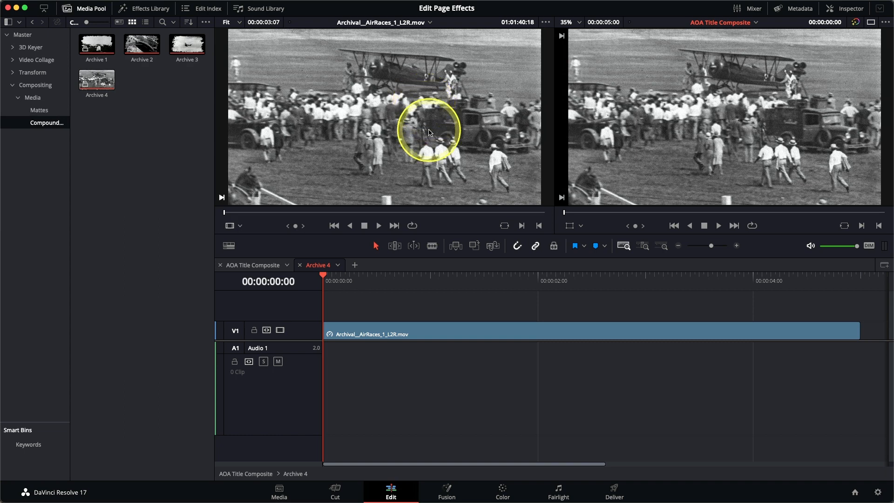
# - Add one video track below the first track of the Archive 4 timeline, with 0 new audio tracks
pyautogui.rightClick(310, 330)
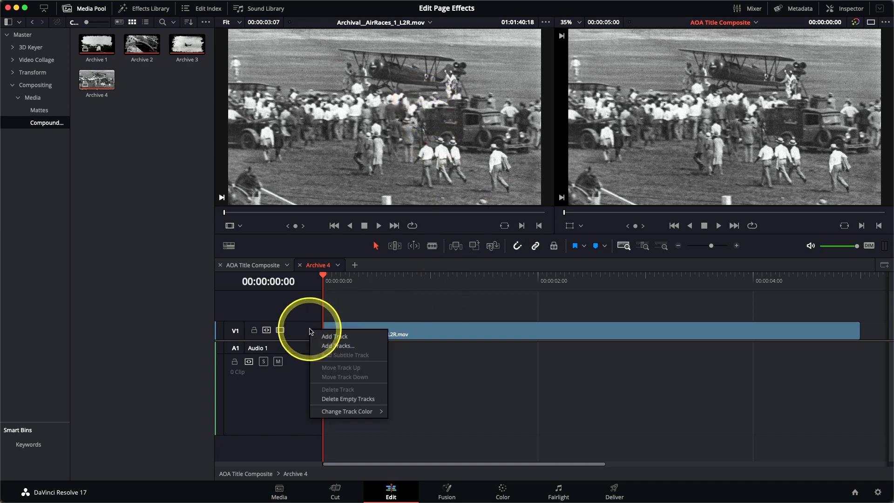
pyautogui.click(339, 345)
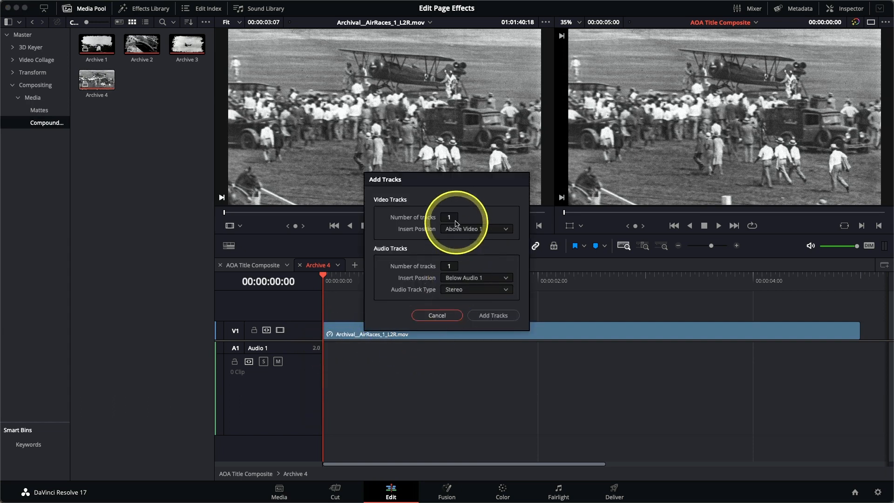
pyautogui.moveTo(452, 263); pyautogui.dragTo(447, 264)
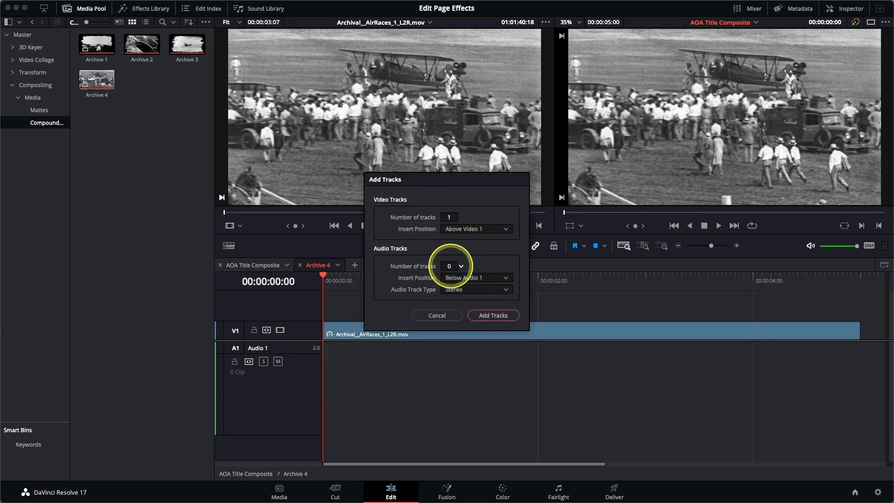
pyautogui.click(471, 230)
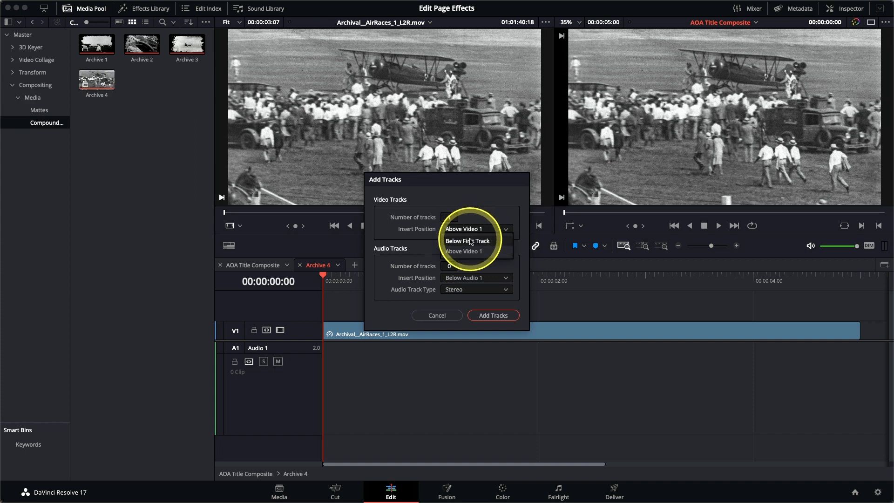
pyautogui.click(494, 315)
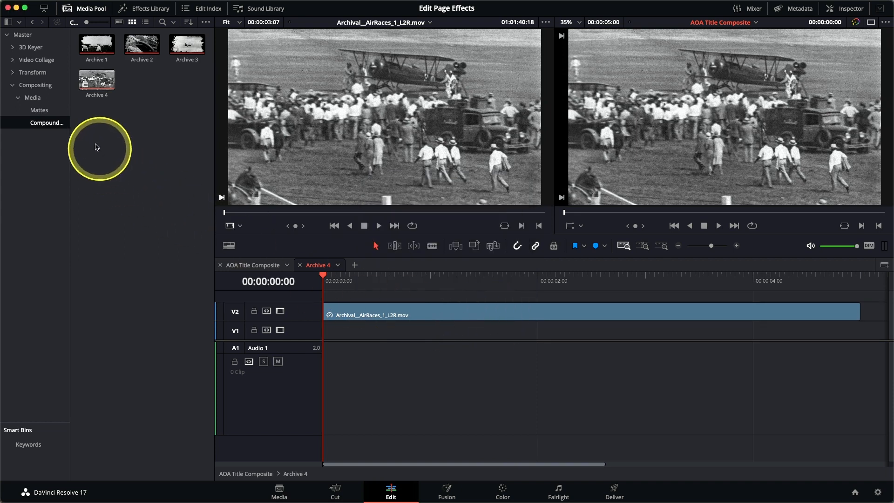
# - Place matte 4 alpha.png from the Mattes bin on V1 and extend it to the end of the archival clip above
pyautogui.click(40, 111)
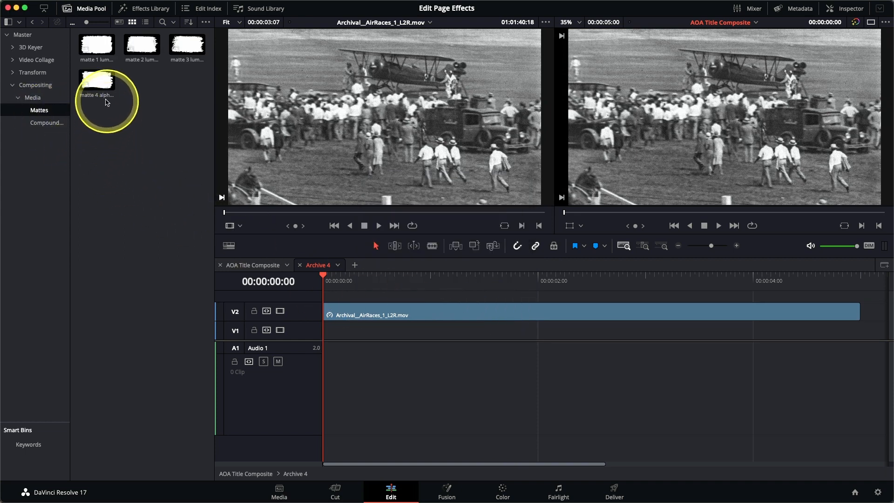
pyautogui.click(98, 86)
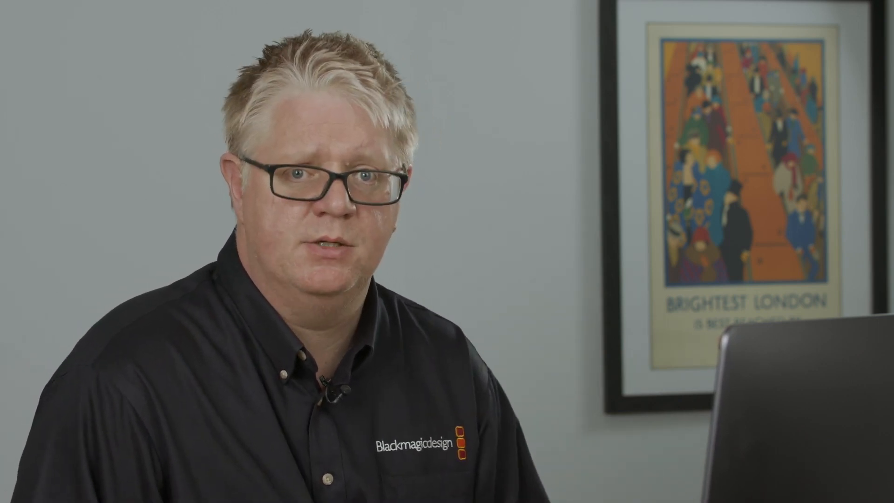
pyautogui.click(99, 89)
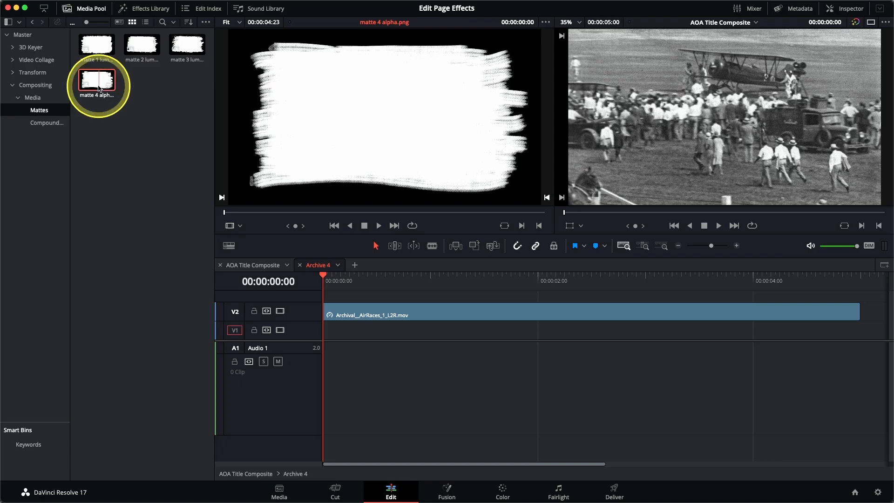
pyautogui.moveTo(99, 89); pyautogui.dragTo(660, 135)
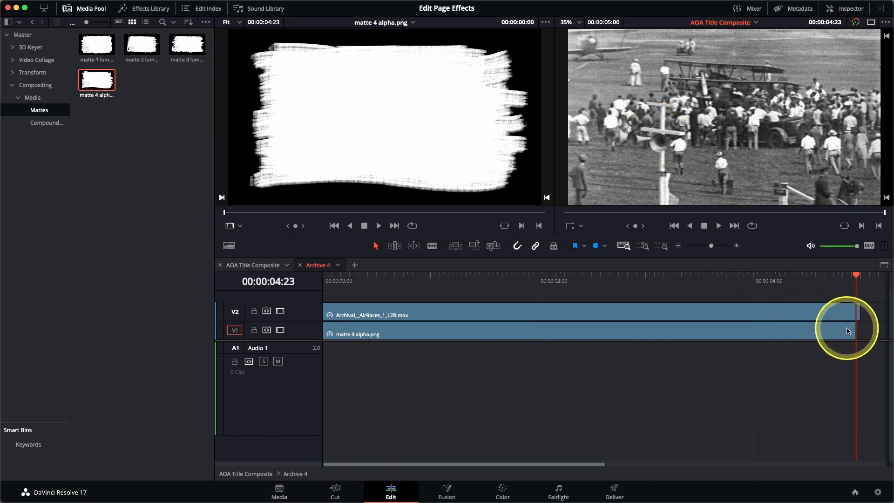
pyautogui.moveTo(856, 332); pyautogui.dragTo(863, 332)
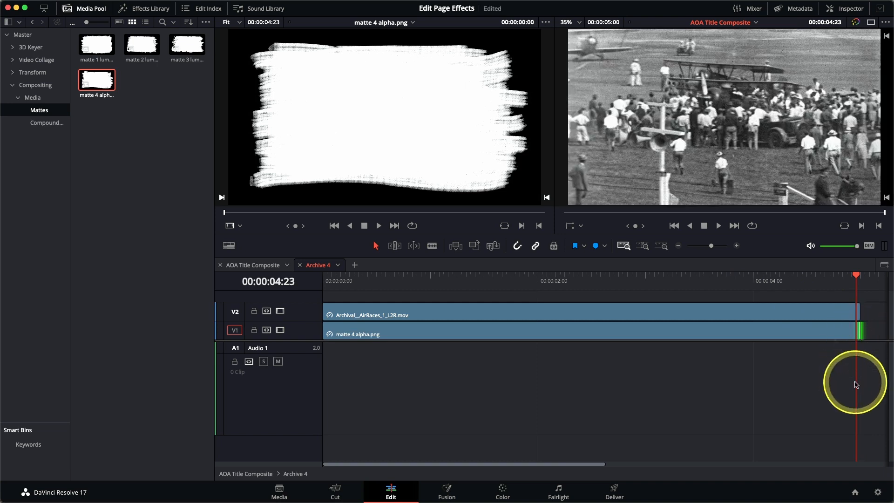
# - Set the composite mode of the matte 4 alpha.png clip on V1 to Alpha
pyautogui.click(573, 278)
pyautogui.click(513, 338)
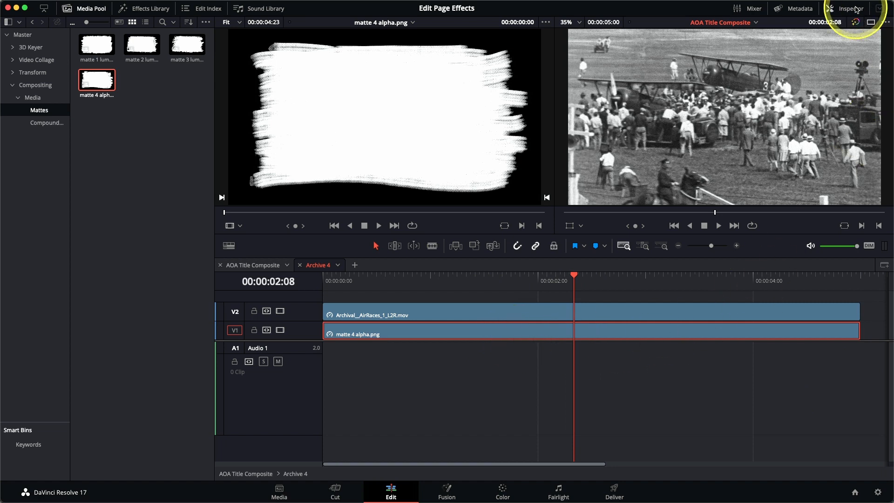
pyautogui.click(852, 8)
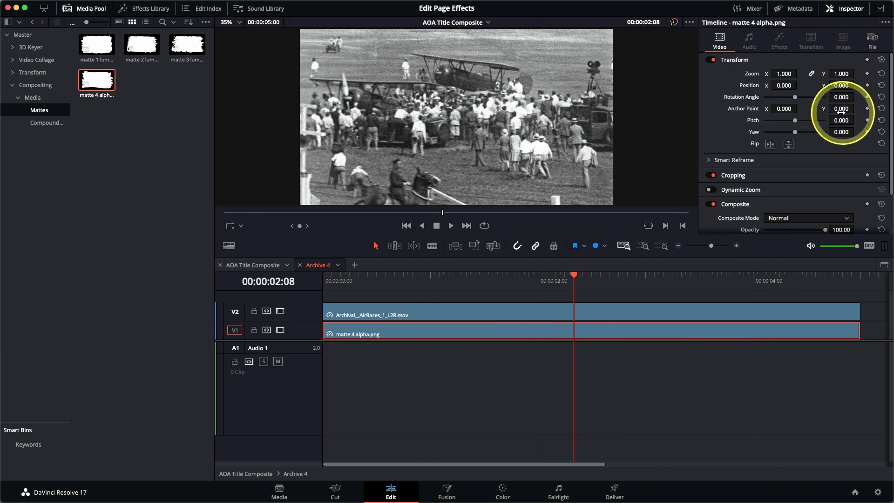
pyautogui.scroll(-2, 838, 114)
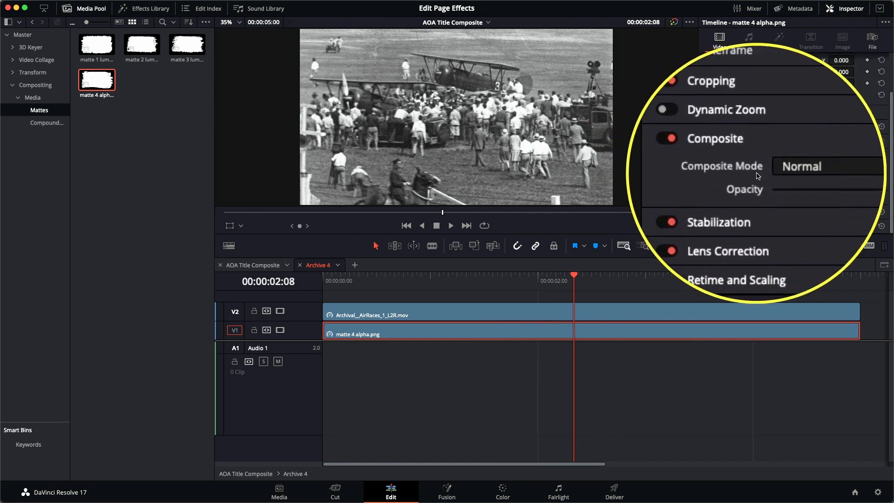
pyautogui.click(781, 169)
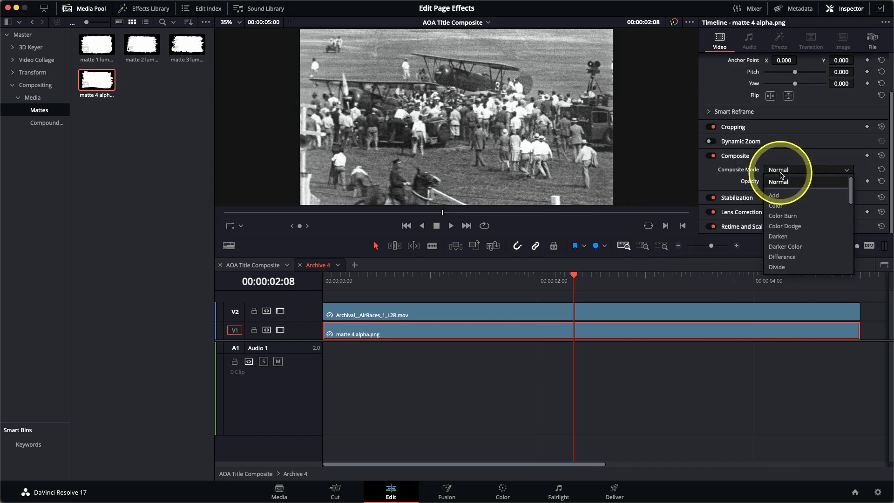
pyautogui.scroll(-3, 792, 237)
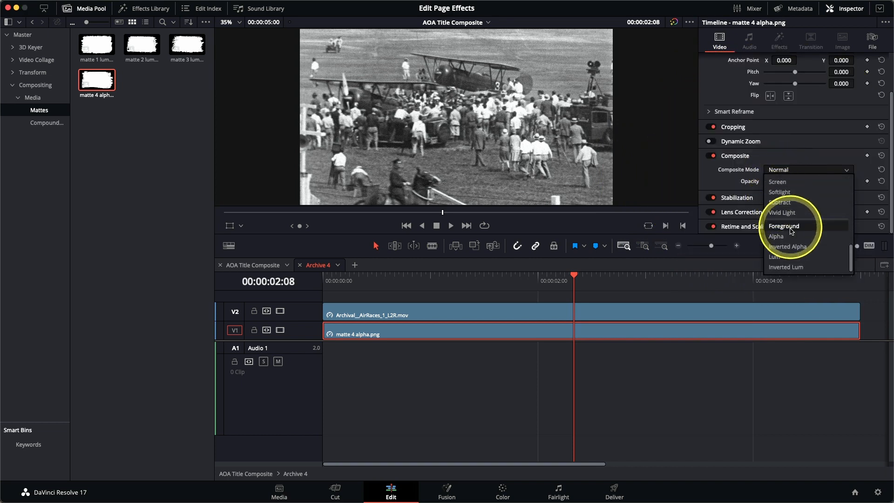
pyautogui.click(792, 239)
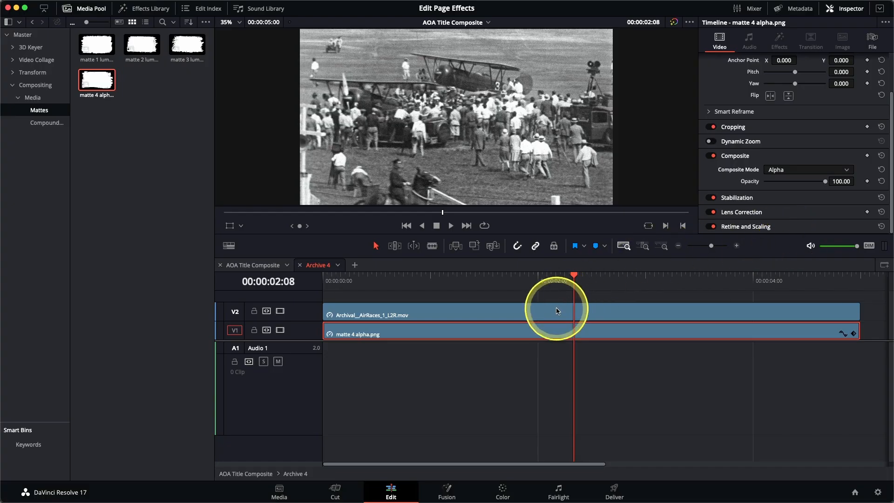
# - Set the composite mode of the Archival__AirRaces_1_L2R.mov clip on V2 to Foreground
pyautogui.click(558, 311)
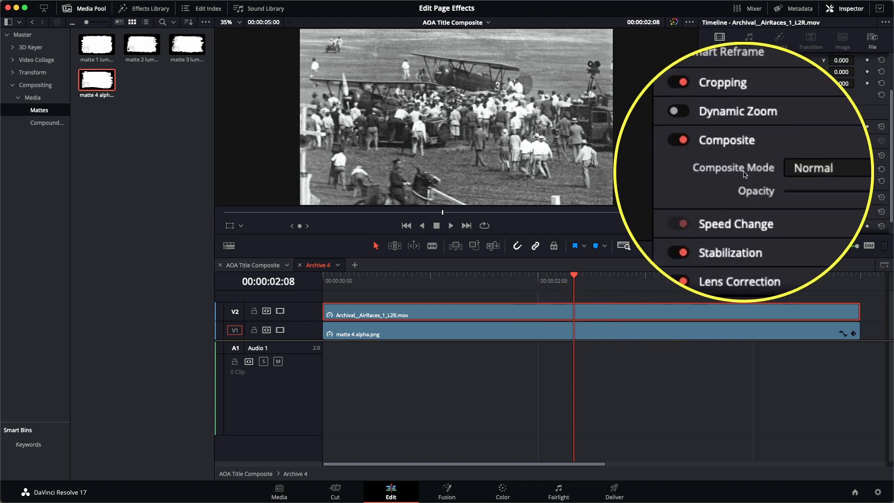
pyautogui.click(782, 169)
pyautogui.scroll(-5, 797, 223)
pyautogui.scroll(-3, 795, 235)
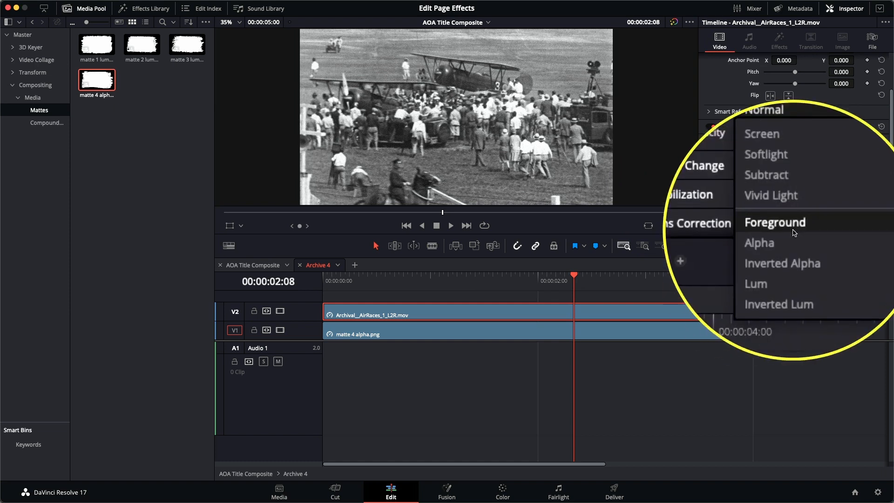
pyautogui.click(794, 233)
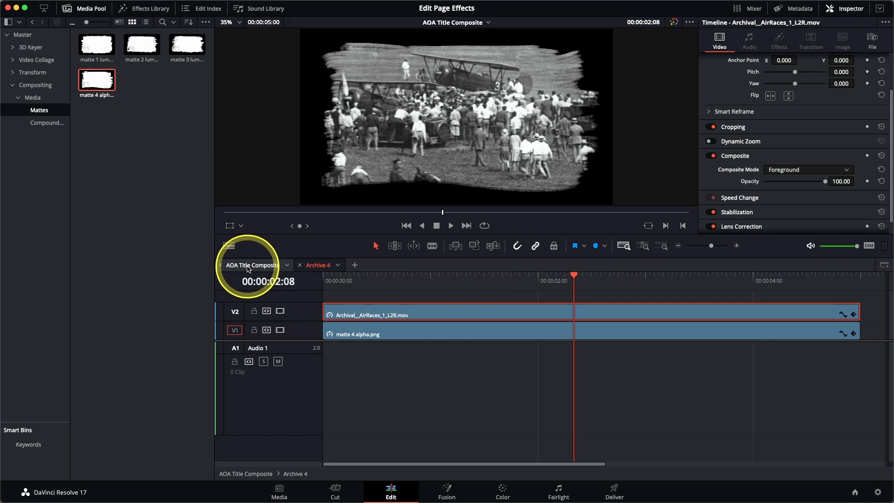
# - In the AOA Title Composite timeline, scale Archive 4 to about 0.396 and reposition it to about X 551, Y -269
pyautogui.click(249, 269)
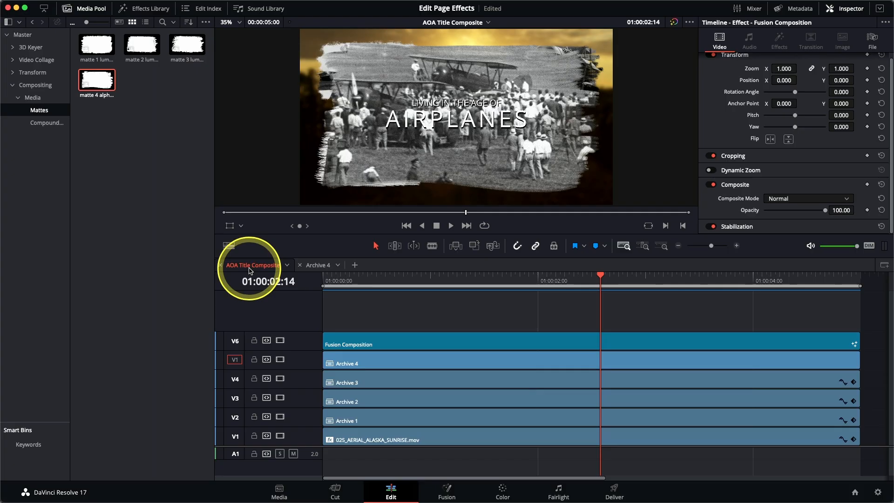
pyautogui.click(420, 369)
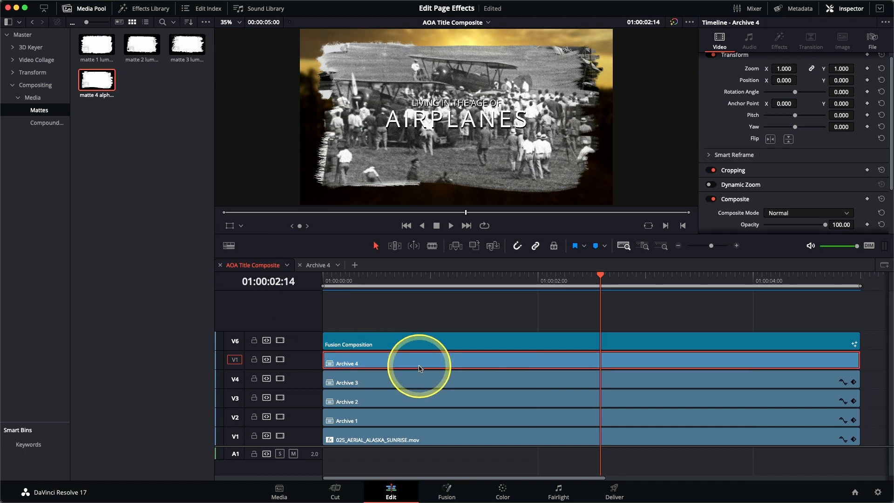
pyautogui.click(232, 231)
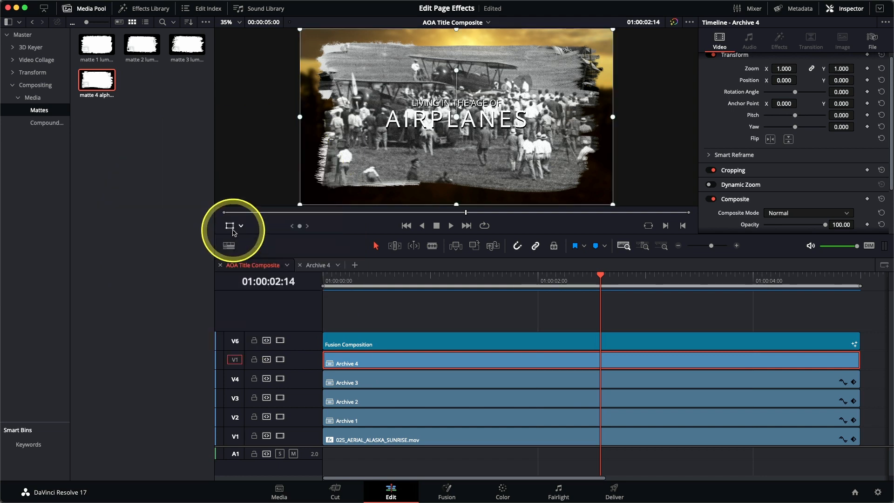
pyautogui.moveTo(301, 31); pyautogui.dragTo(355, 75)
pyautogui.moveTo(447, 142); pyautogui.dragTo(513, 183)
pyautogui.moveTo(464, 120); pyautogui.dragTo(477, 127)
pyautogui.moveTo(507, 165); pyautogui.dragTo(516, 164)
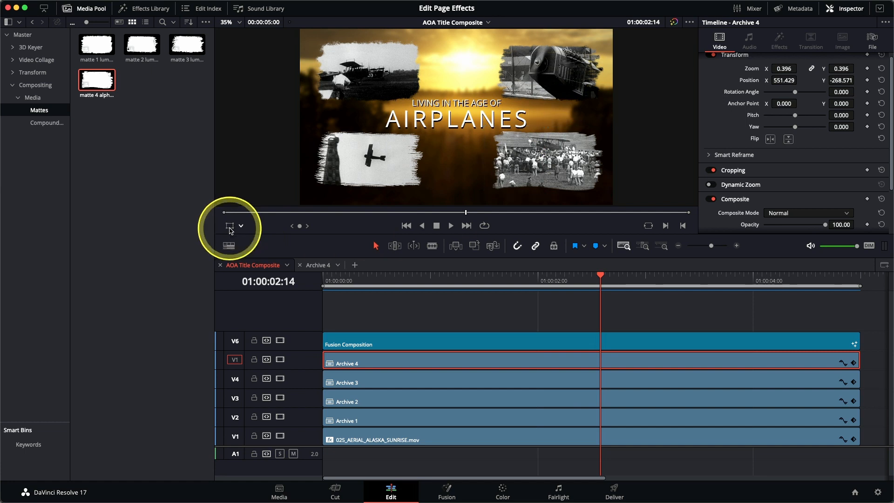
# - Play the AOA Title Composite timeline from its start to review the finished composite
pyautogui.moveTo(343, 281); pyautogui.dragTo(305, 282)
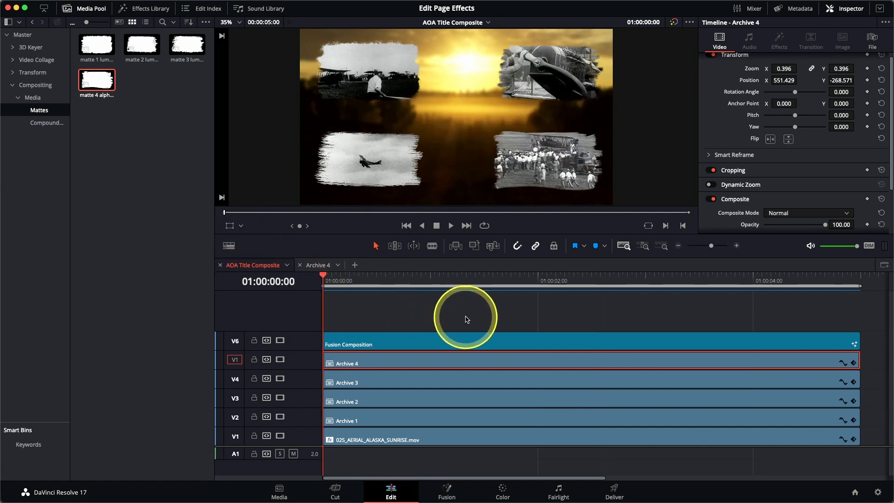
pyautogui.press('space')
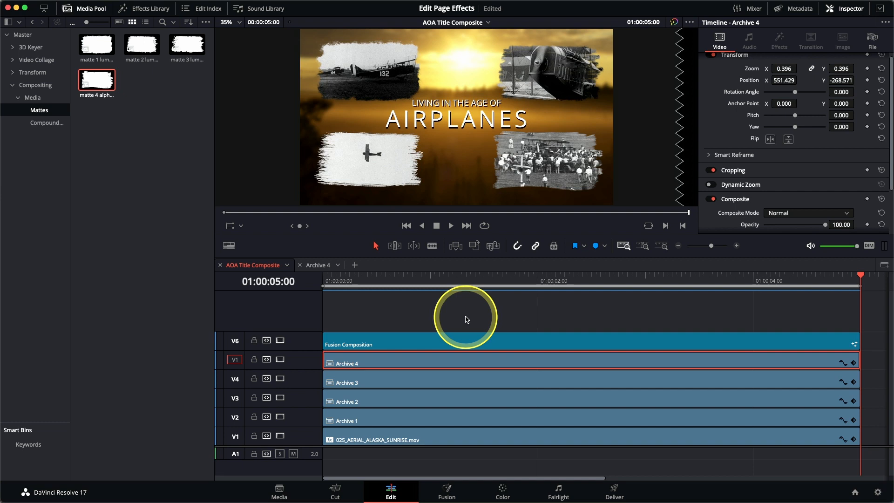
# - Switch the viewer to the source clip and show the full-height Effects Library in place of the Media Pool
pyautogui.press('q')
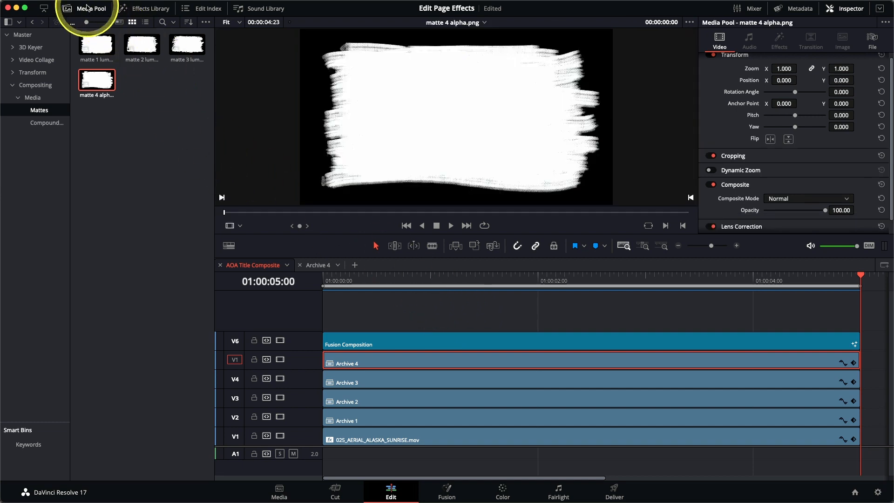
pyautogui.click(86, 7)
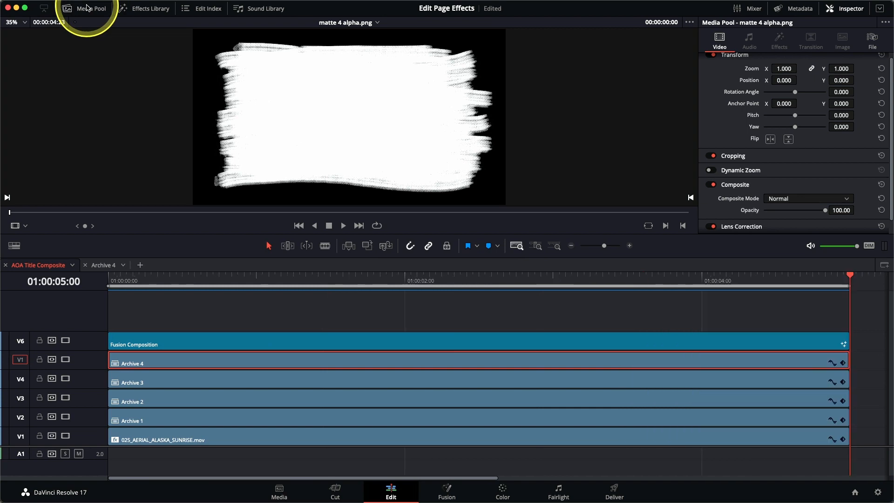
pyautogui.click(156, 11)
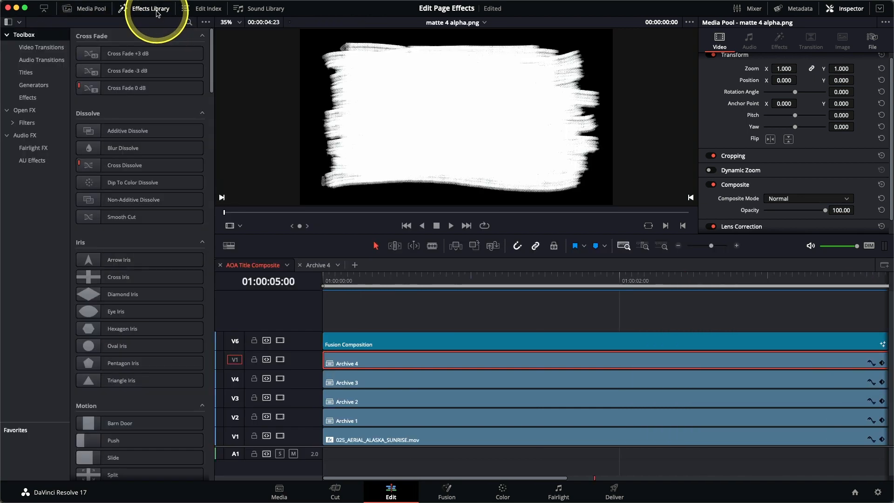
pyautogui.click(45, 10)
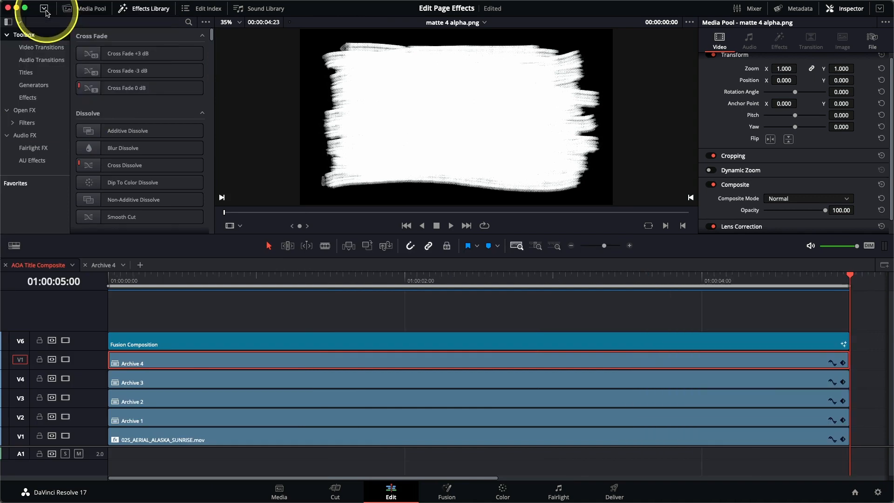
pyautogui.click(44, 10)
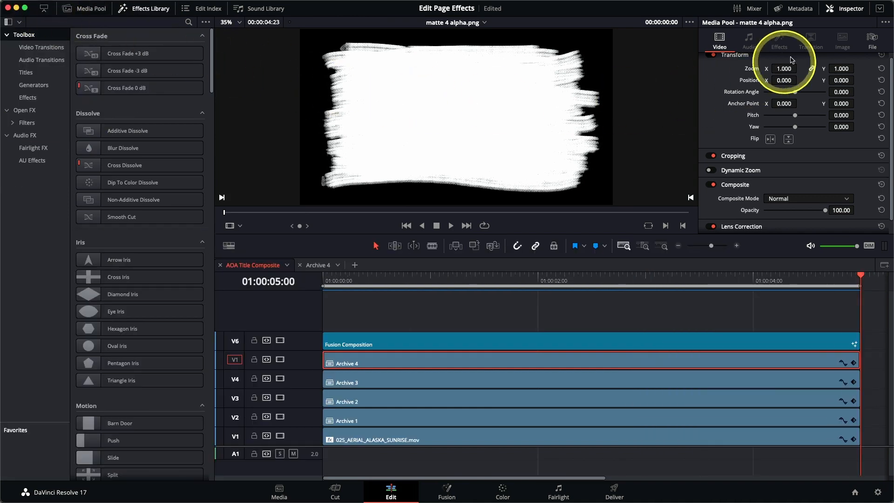
# - Expand the Inspector to full height and apply the Resolve FX 3D Keyer to the Philip-Foreground clip on V2, showing its effect settings
pyautogui.click(880, 11)
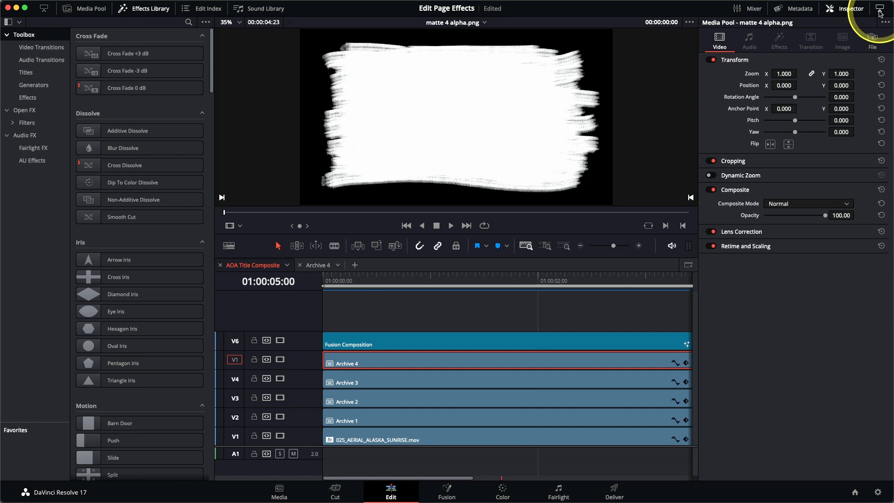
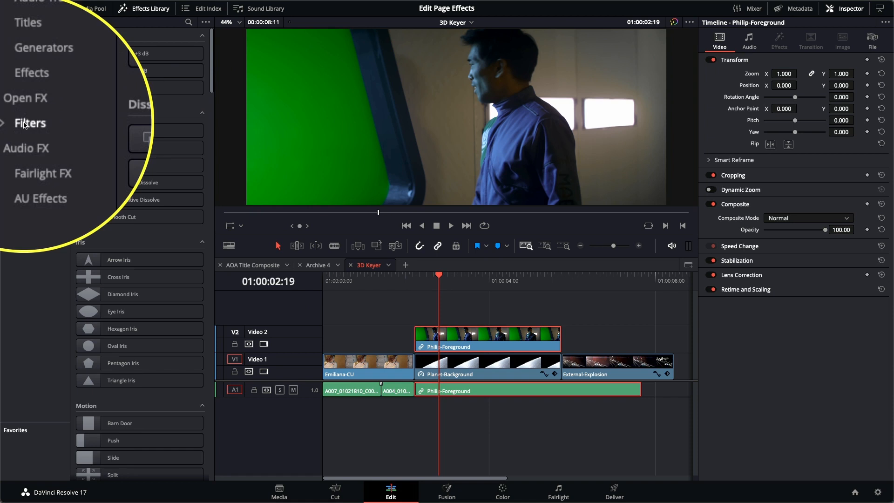
pyautogui.moveTo(211, 74); pyautogui.dragTo(214, 174)
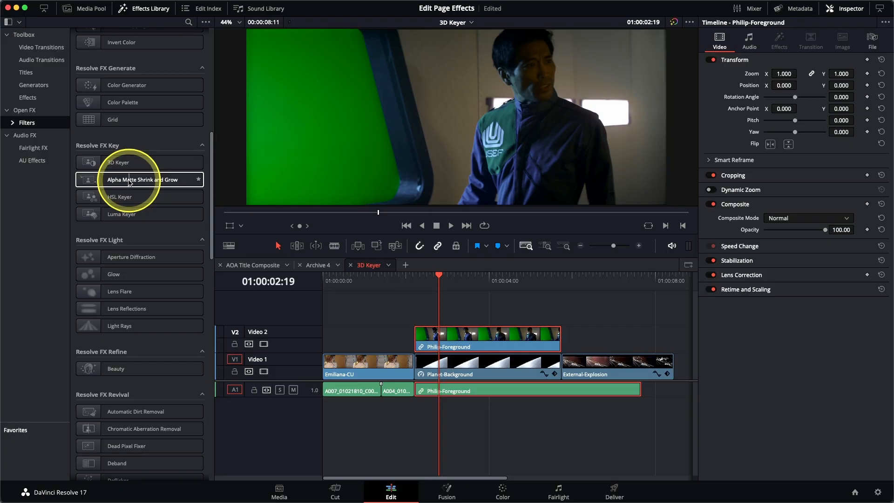
pyautogui.doubleClick(120, 164)
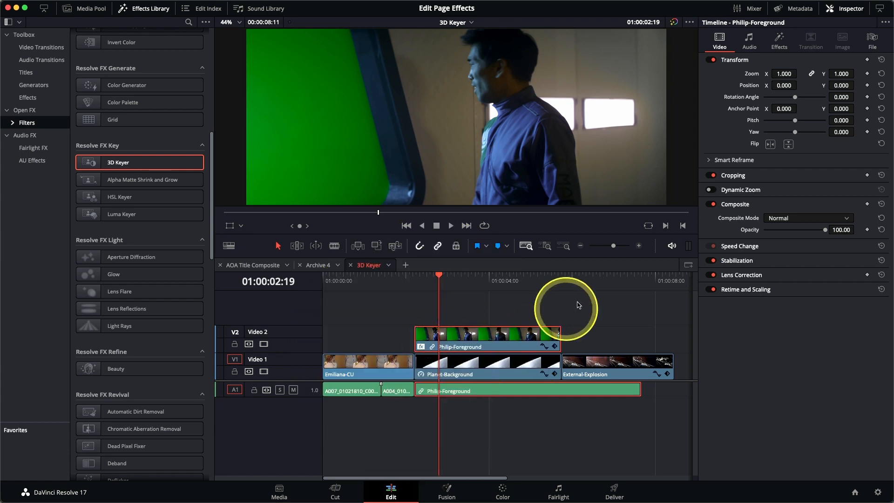
pyautogui.click(784, 46)
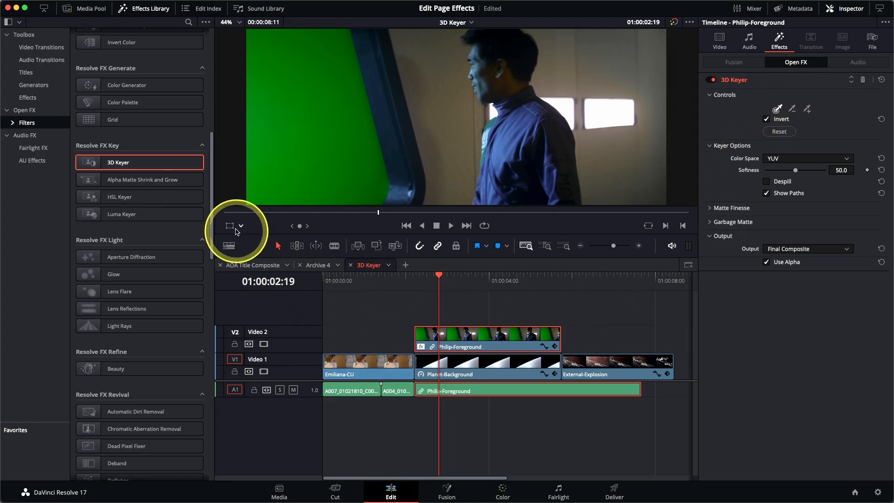
# - Enable the Open FX Overlay and sample the green screen with a winding stroke, adding strokes along the window frame and the image's outer edge
pyautogui.click(242, 228)
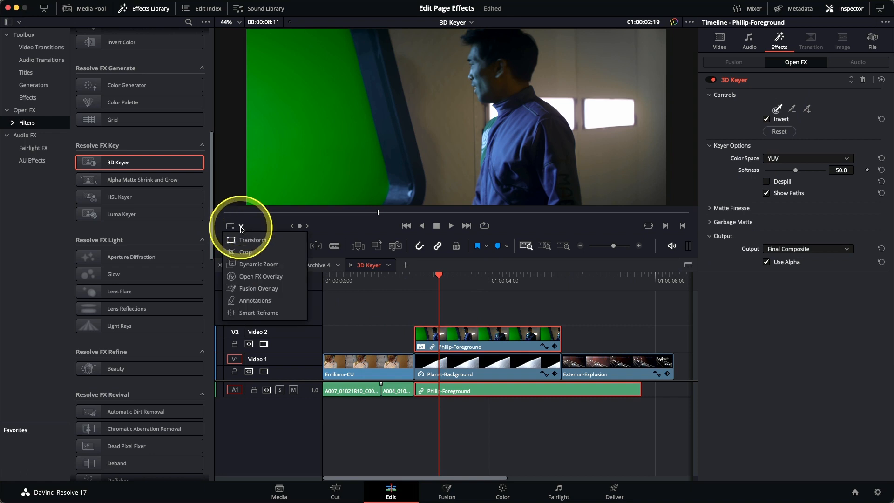
pyautogui.click(251, 279)
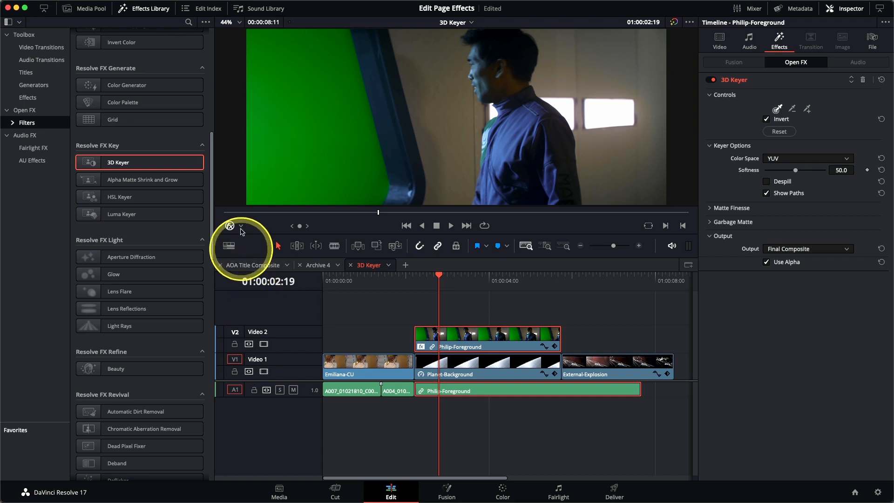
pyautogui.moveTo(278, 56); pyautogui.dragTo(312, 61)
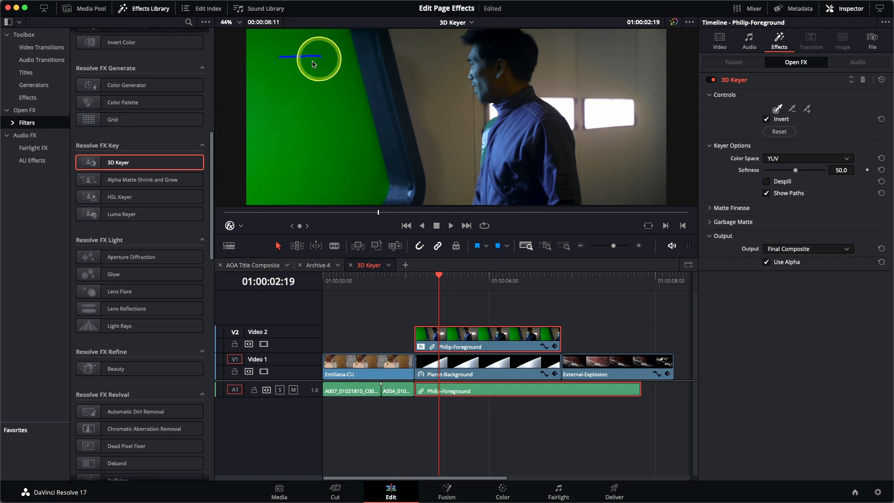
pyautogui.moveTo(321, 135)
pyautogui.mouseDown()
pyautogui.moveTo(295, 168)
pyautogui.moveTo(359, 185)
pyautogui.moveTo(300, 192)
pyautogui.mouseUp()
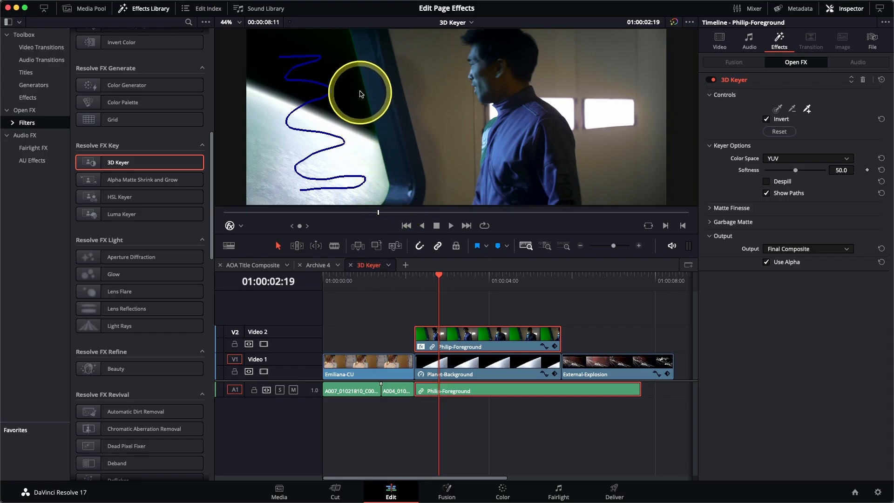
pyautogui.moveTo(354, 73); pyautogui.dragTo(376, 150)
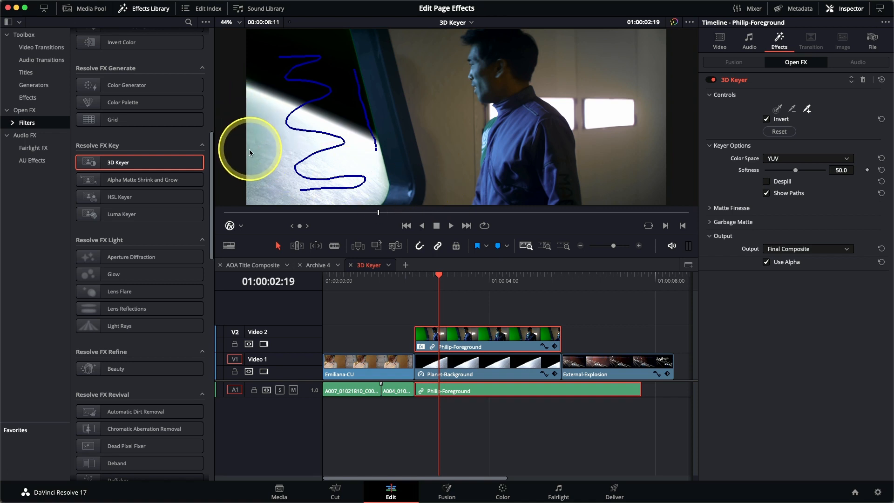
pyautogui.moveTo(251, 98); pyautogui.dragTo(250, 169)
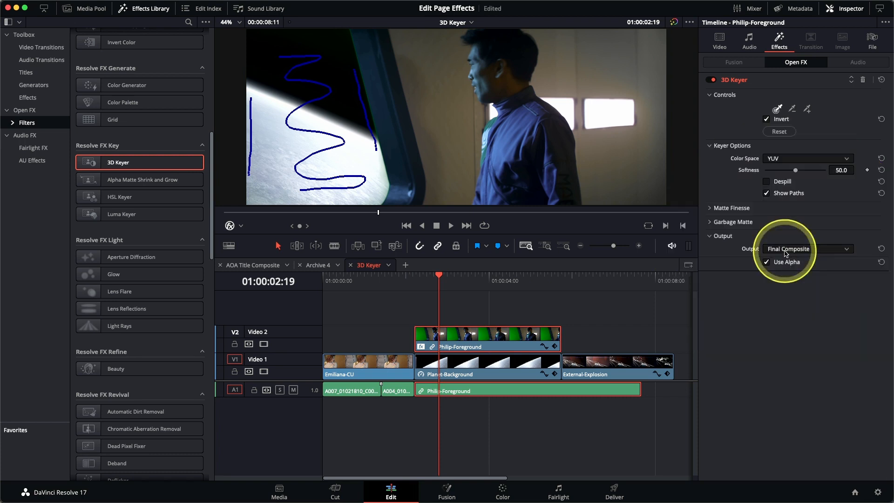
# - View the key as Alpha Highlight B/W and refine the matte with Clean Black at about 10.1 and Clean White at about 3.9
pyautogui.click(785, 249)
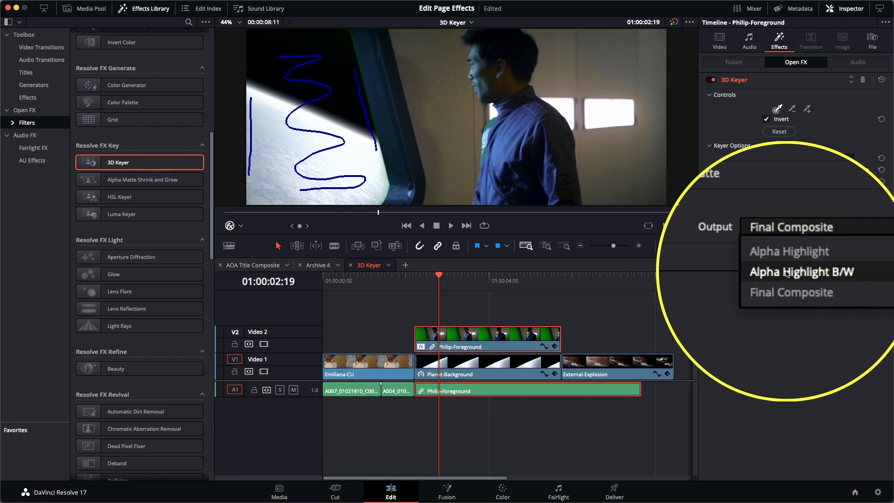
pyautogui.click(788, 274)
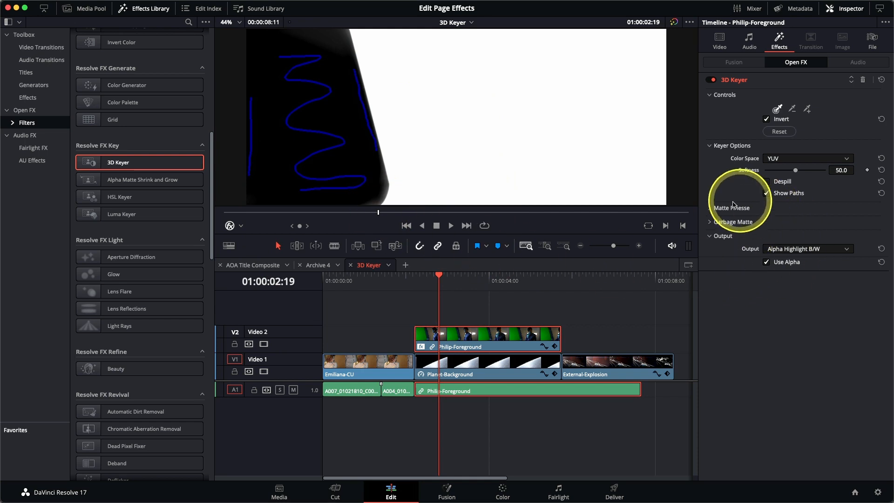
pyautogui.click(709, 208)
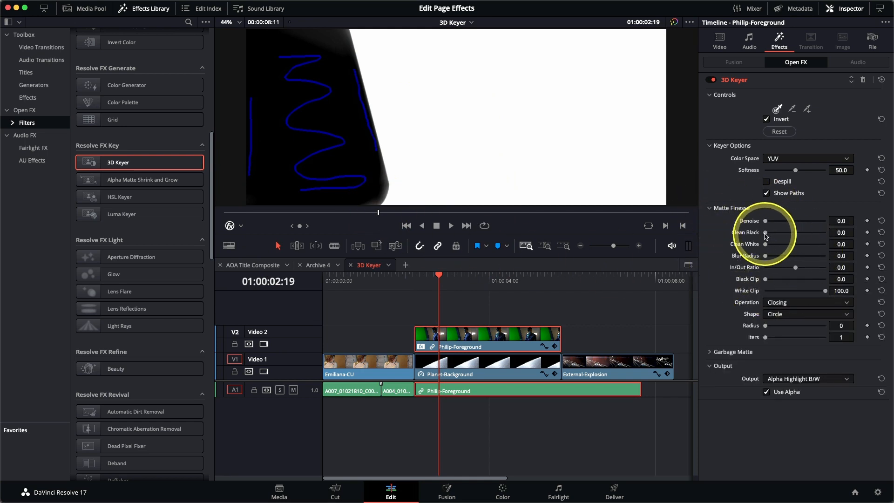
pyautogui.moveTo(766, 236); pyautogui.dragTo(769, 236)
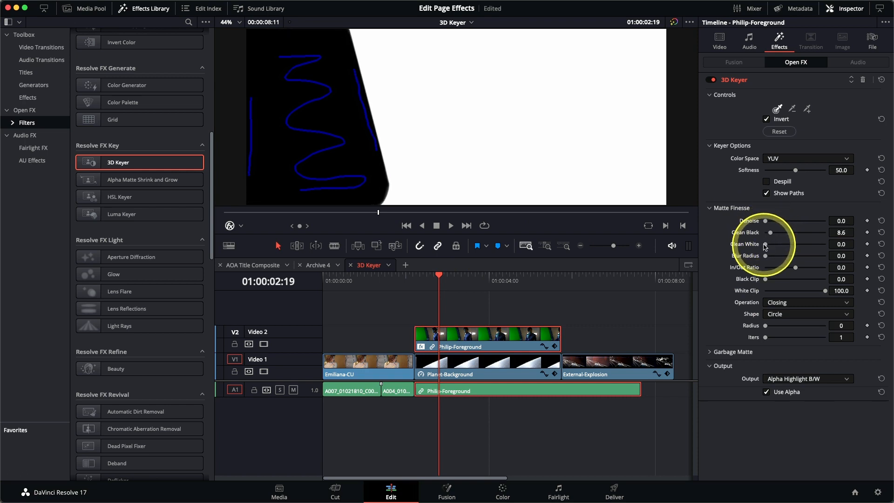
pyautogui.moveTo(768, 247); pyautogui.dragTo(772, 235)
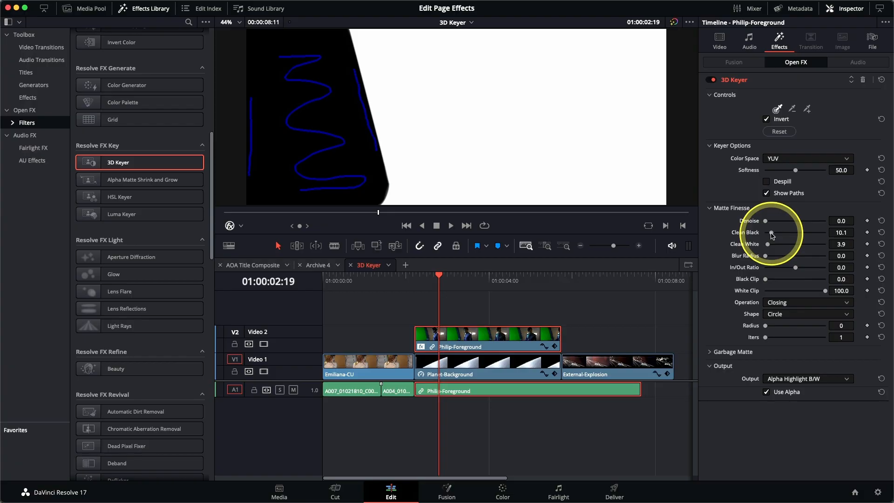
# - Return the 3D Keyer output to Final Composite and hide the on-screen effect overlay
pyautogui.click(789, 380)
pyautogui.click(788, 412)
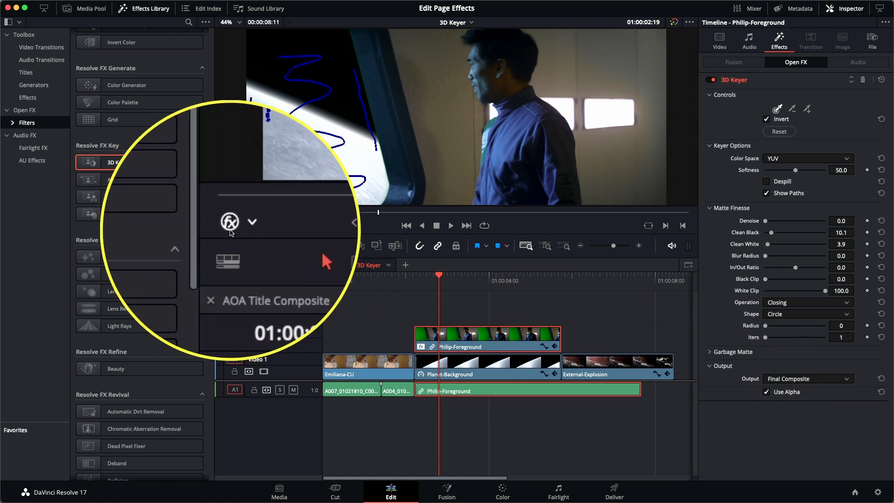
pyautogui.click(231, 232)
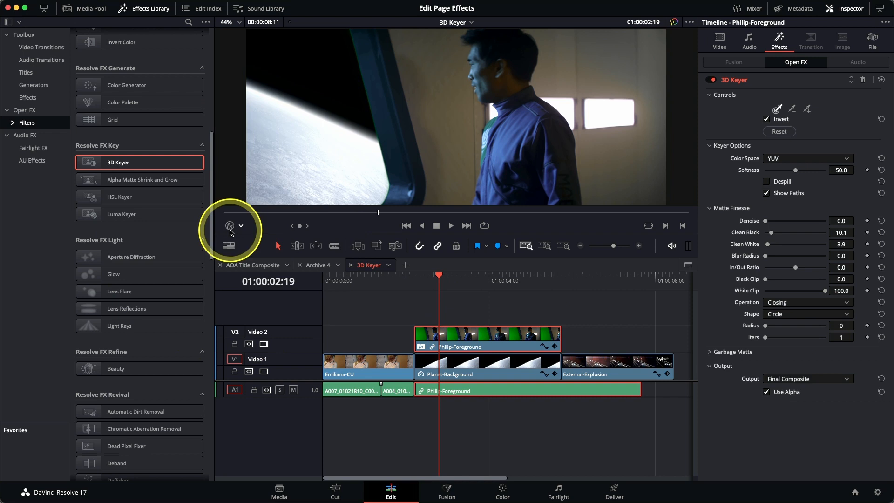
# - Enable Despill in the 3D Keyer to remove the green spill, and scrub through the Philip-Foreground clip to review the key
pyautogui.moveTo(438, 280); pyautogui.dragTo(485, 295)
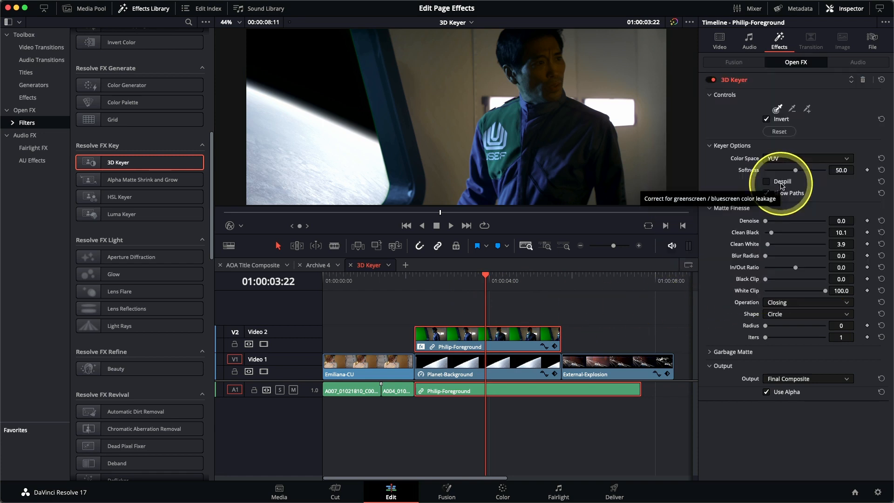
pyautogui.click(782, 185)
pyautogui.moveTo(477, 282); pyautogui.dragTo(546, 292)
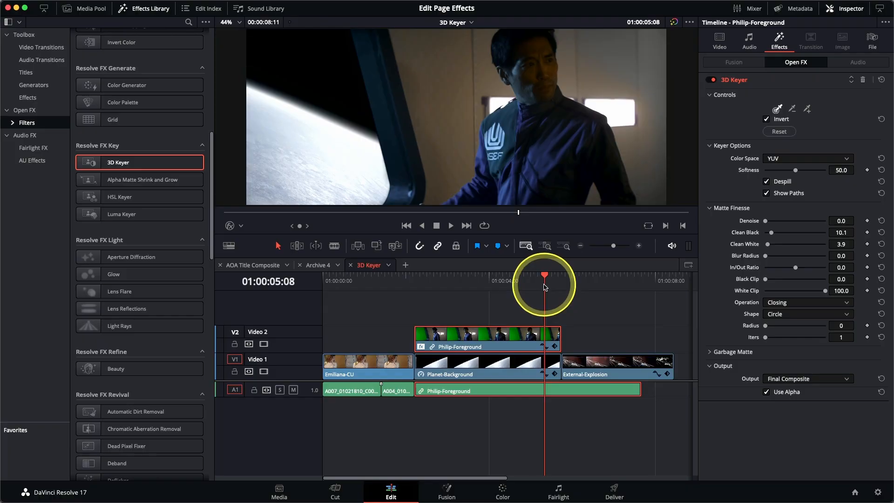
# - Open the Transform timeline and scrub its opening frames
pyautogui.click(456, 22)
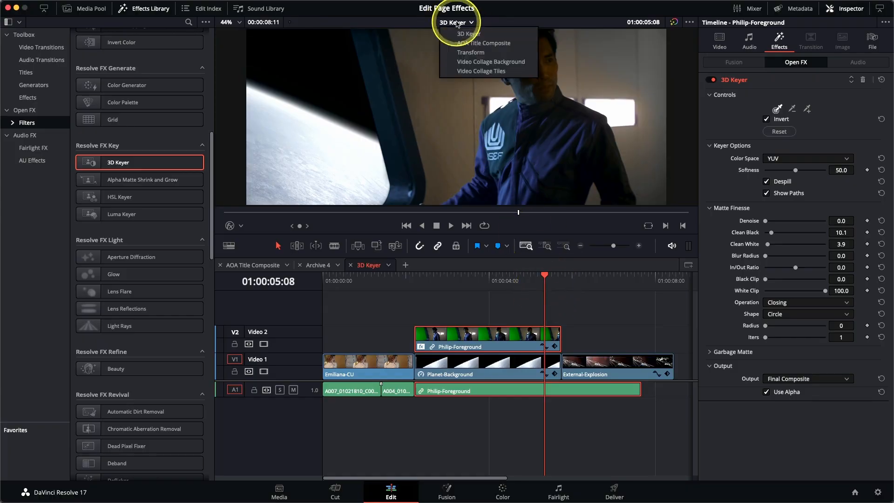
pyautogui.click(479, 53)
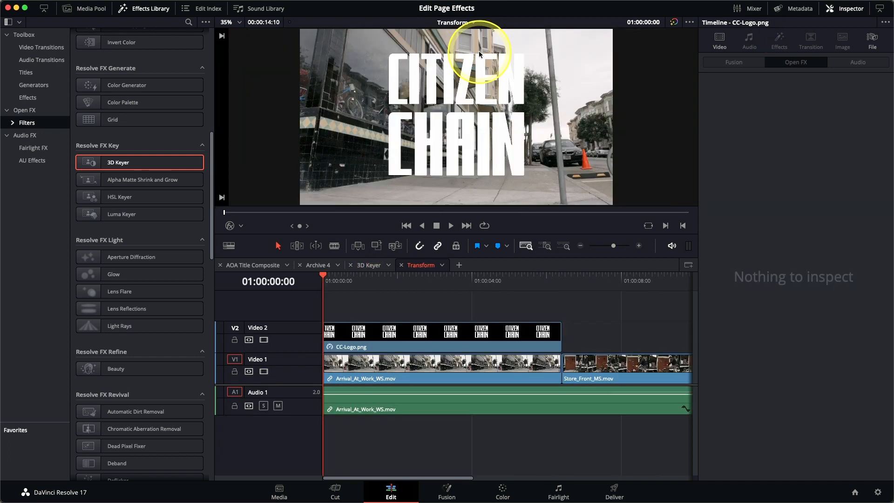
pyautogui.click(336, 285)
pyautogui.moveTo(336, 285)
pyautogui.mouseDown()
pyautogui.moveTo(525, 298)
pyautogui.moveTo(328, 285)
pyautogui.mouseUp()
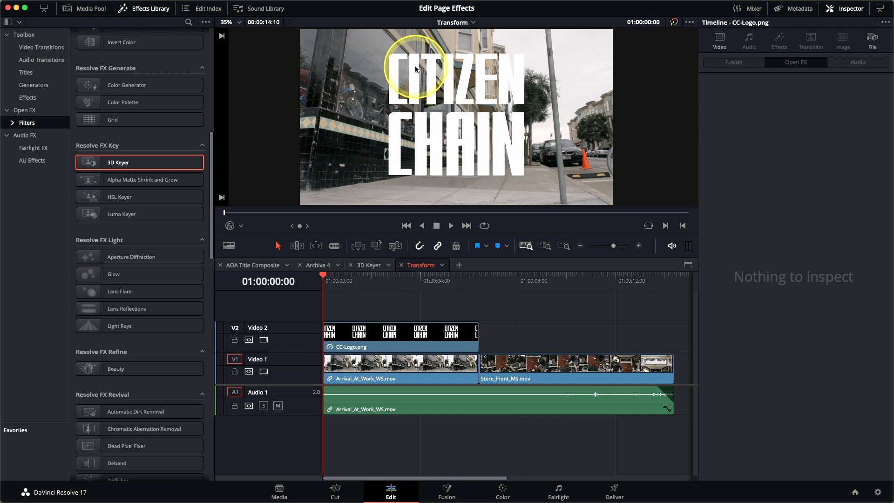
# - Apply the Resolve FX Transform filter to the CC-Logo.png clip on V2 and show its effect settings
pyautogui.click(387, 342)
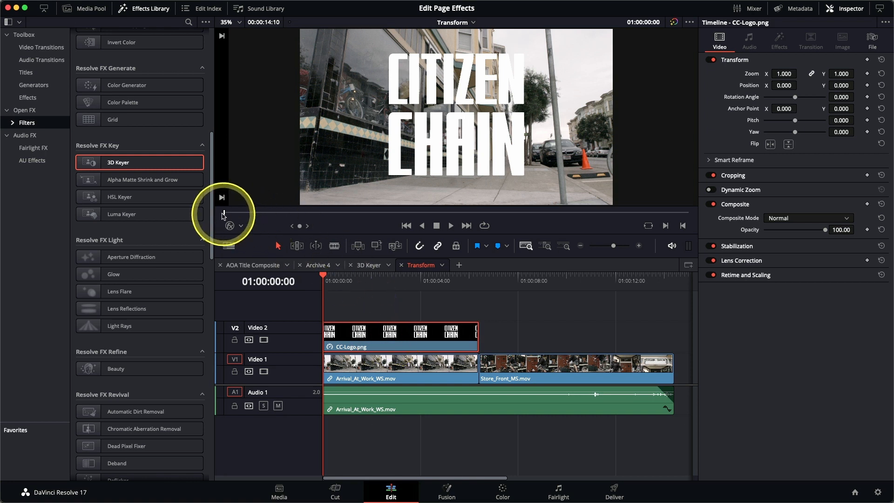
pyautogui.moveTo(213, 214); pyautogui.dragTo(232, 433)
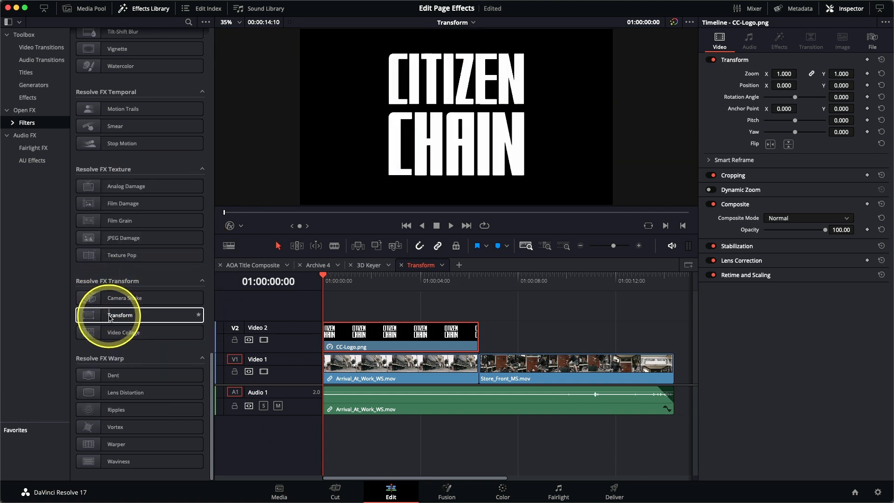
pyautogui.click(780, 44)
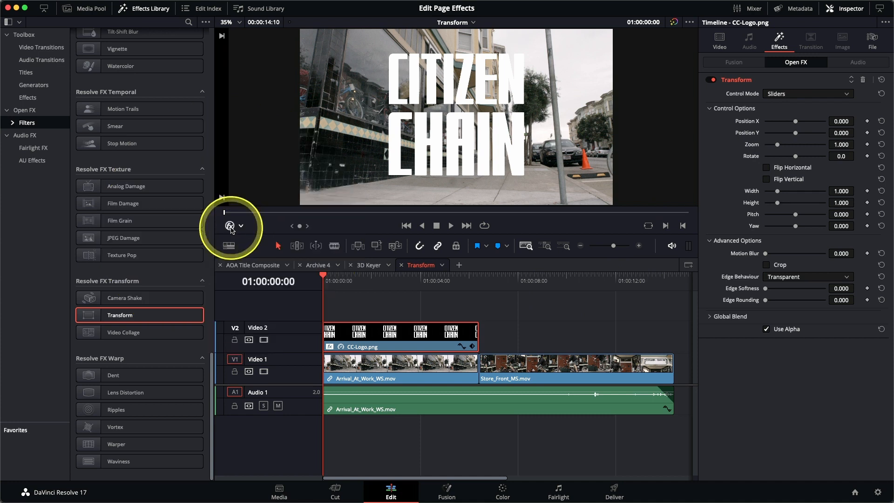
# - Set the Transform effect's control mode to Interactive - Canvas and move the canvas corners to fit the logo onto the shop window in perspective
pyautogui.click(792, 93)
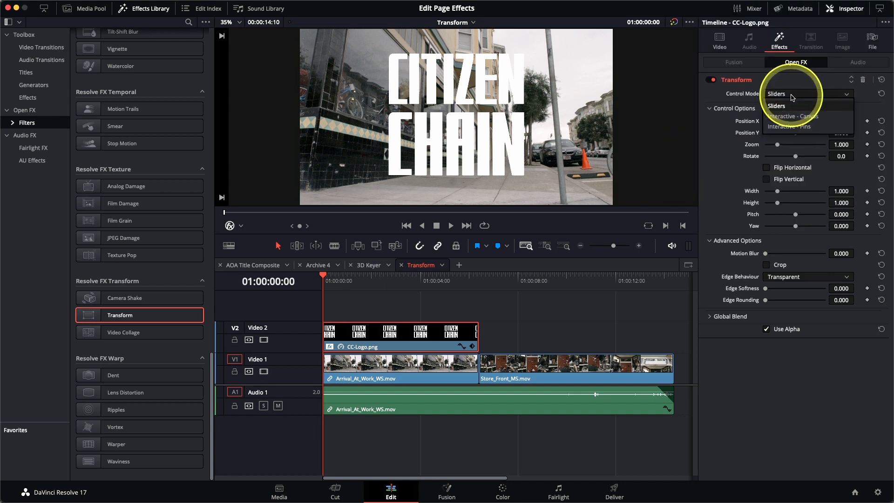
pyautogui.click(793, 120)
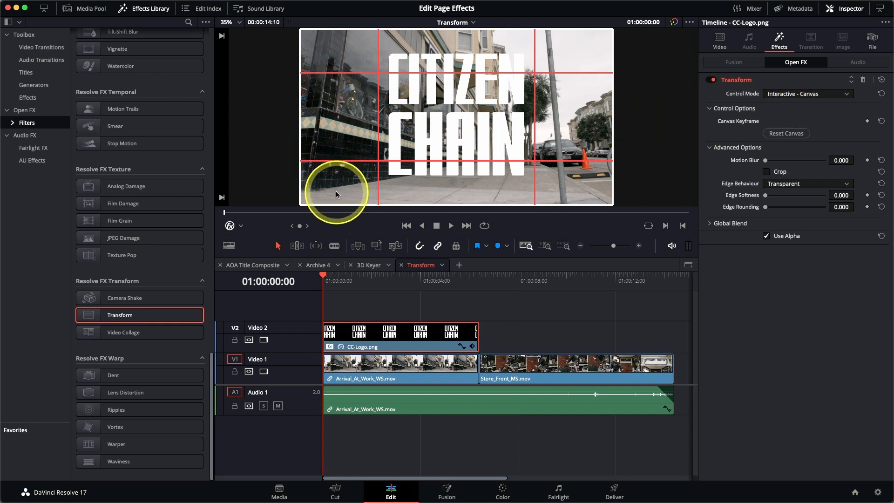
pyautogui.moveTo(336, 193); pyautogui.dragTo(373, 99)
pyautogui.moveTo(596, 178); pyautogui.dragTo(403, 118)
pyautogui.moveTo(555, 40); pyautogui.dragTo(383, 89)
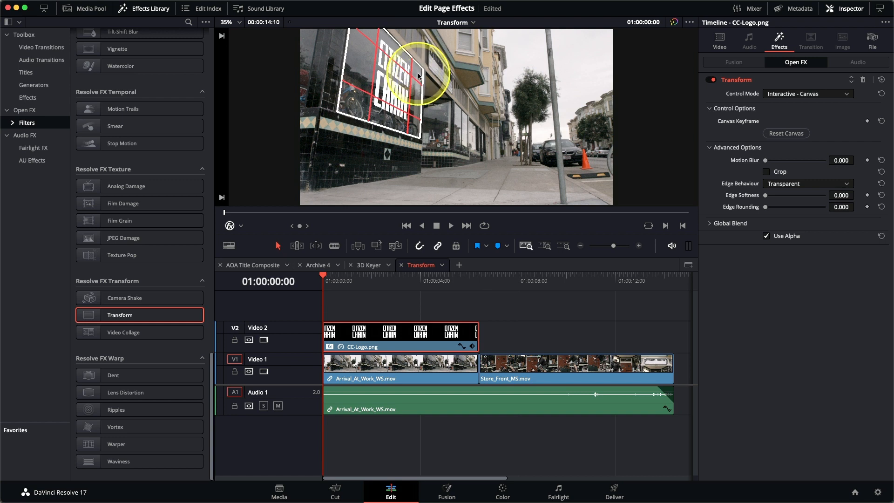
# - Check the logo's canvas corners up close against the shop window frame and hide the on-screen effect overlay
pyautogui.scroll(5, 418, 75)
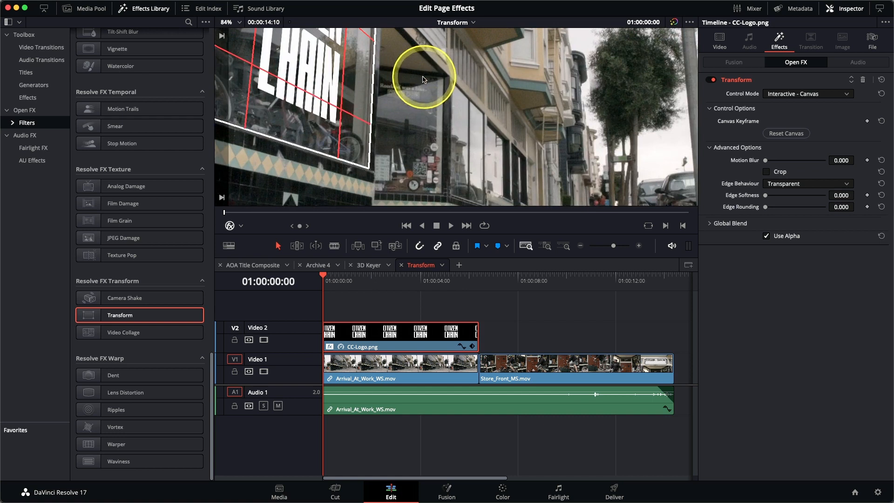
pyautogui.moveTo(368, 90); pyautogui.dragTo(431, 144)
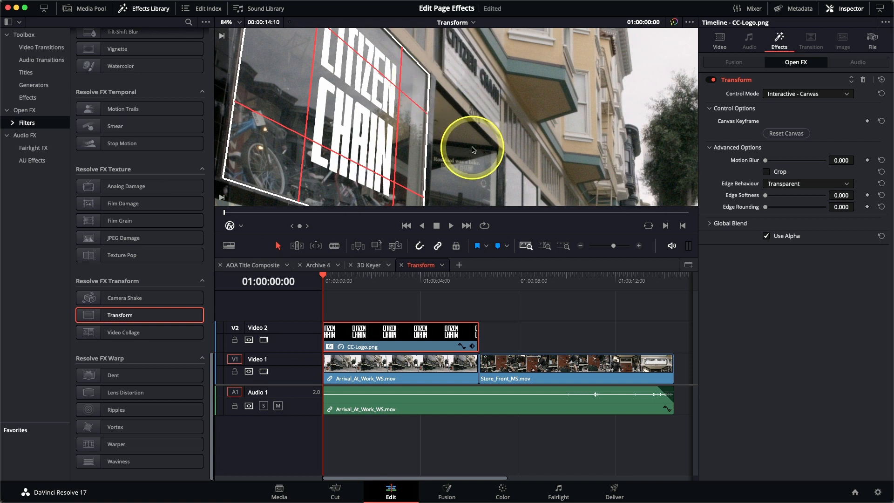
pyautogui.scroll(-5, 472, 150)
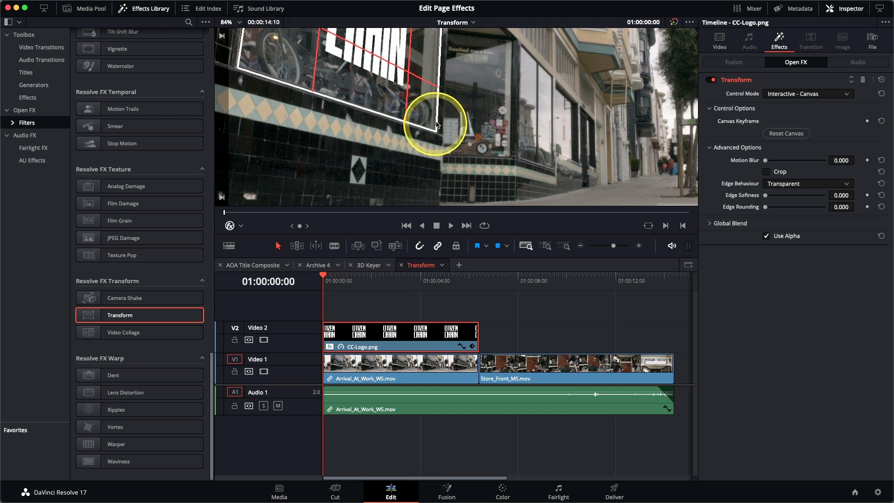
pyautogui.hotkey('shift', 'z')
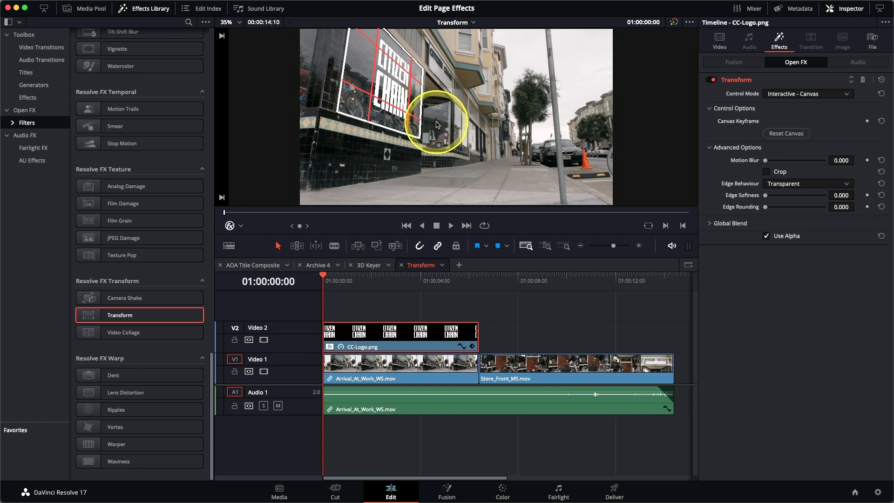
pyautogui.click(230, 227)
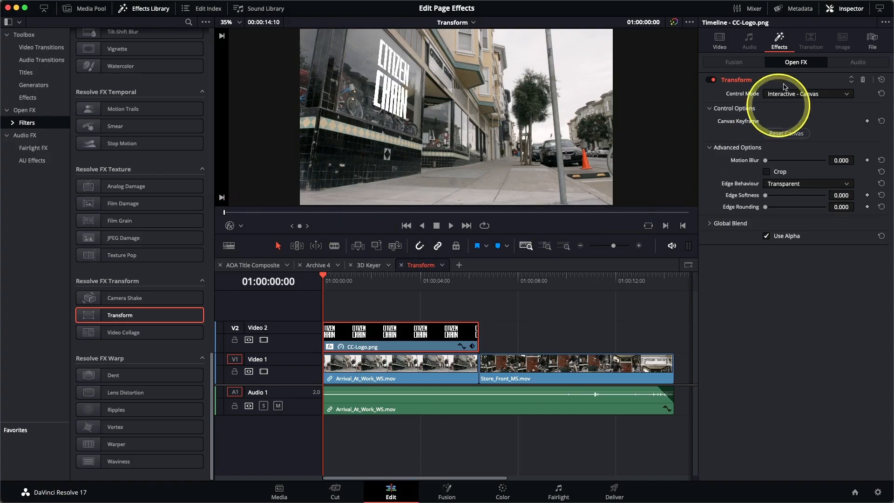
# - Set the CC-Logo.png clip's composite mode to Overlay and its opacity to 80.92
pyautogui.click(720, 40)
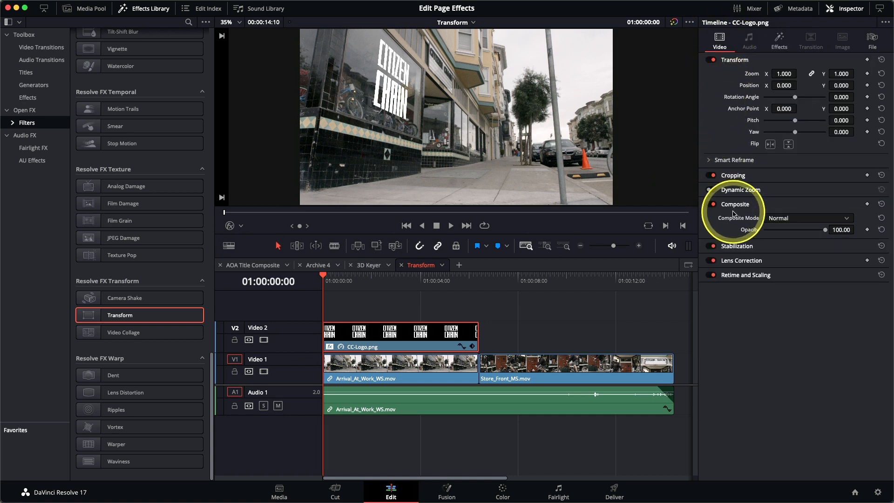
pyautogui.click(785, 219)
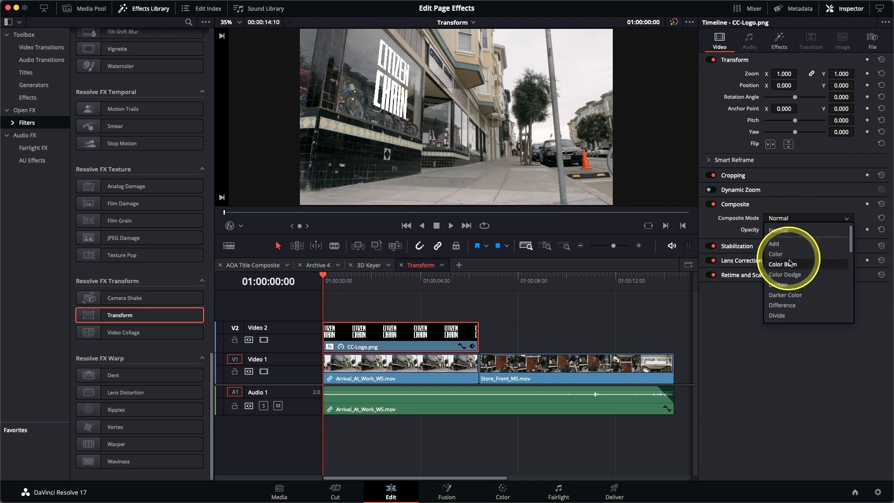
pyautogui.scroll(-3, 787, 266)
pyautogui.scroll(-1, 791, 267)
pyautogui.scroll(-3, 790, 266)
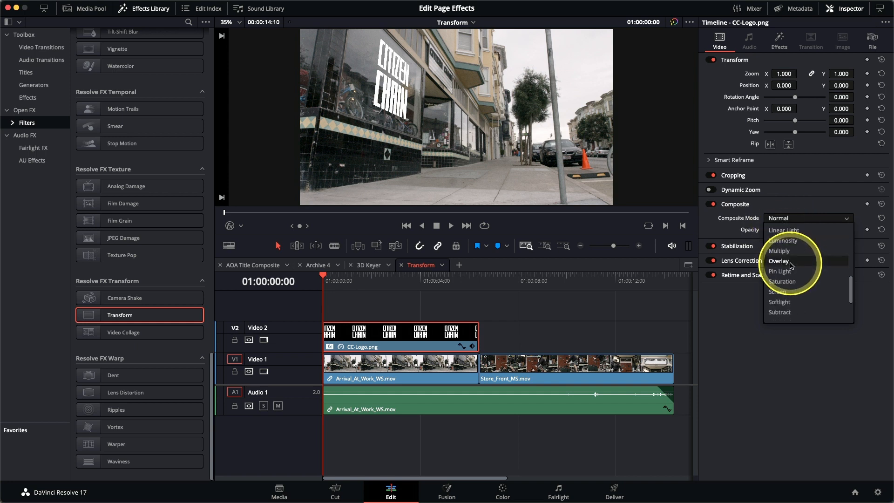
pyautogui.click(790, 262)
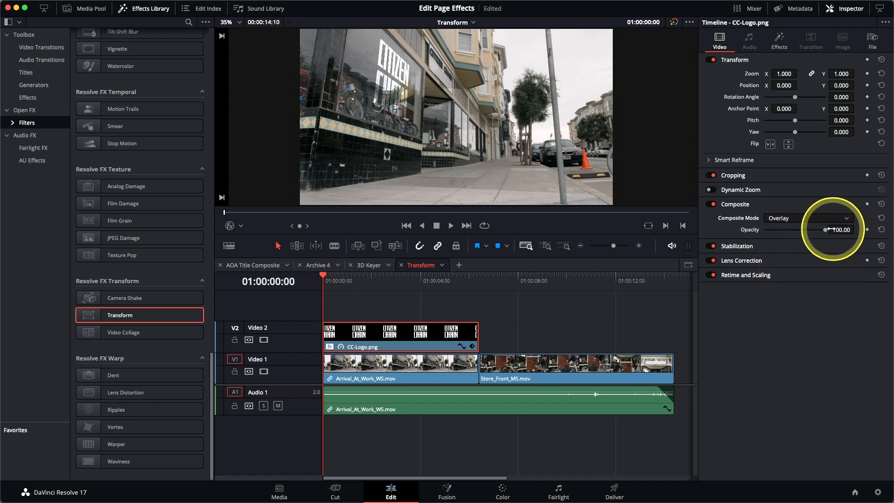
pyautogui.moveTo(825, 230); pyautogui.dragTo(805, 232)
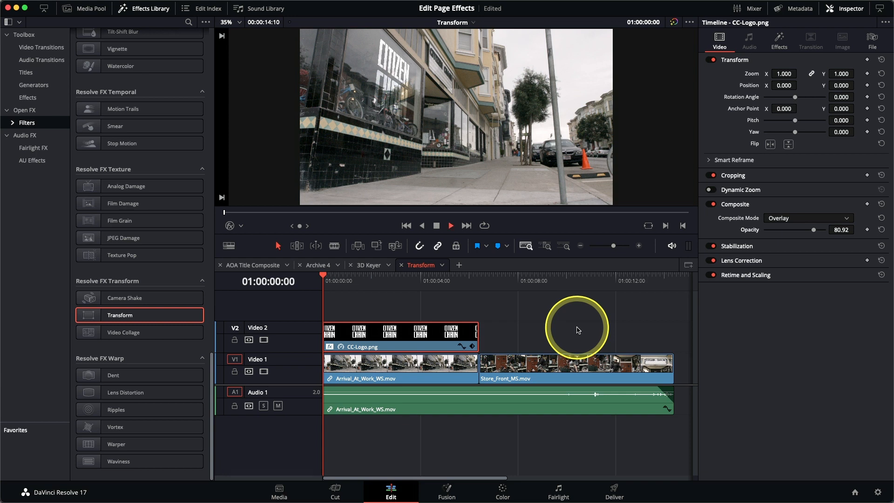
# - Play the logo shot to check its tracking and set a canvas keyframe for its Transform effect at the first frame
pyautogui.press('space')
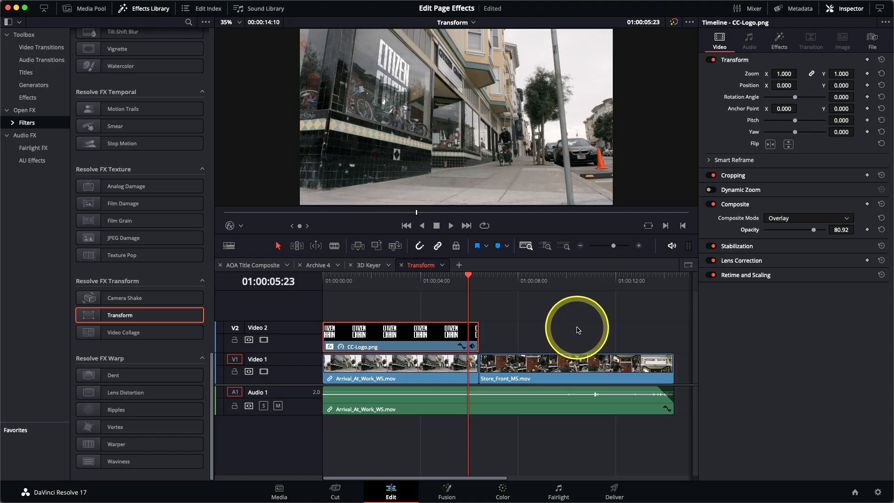
pyautogui.moveTo(456, 275); pyautogui.dragTo(324, 295)
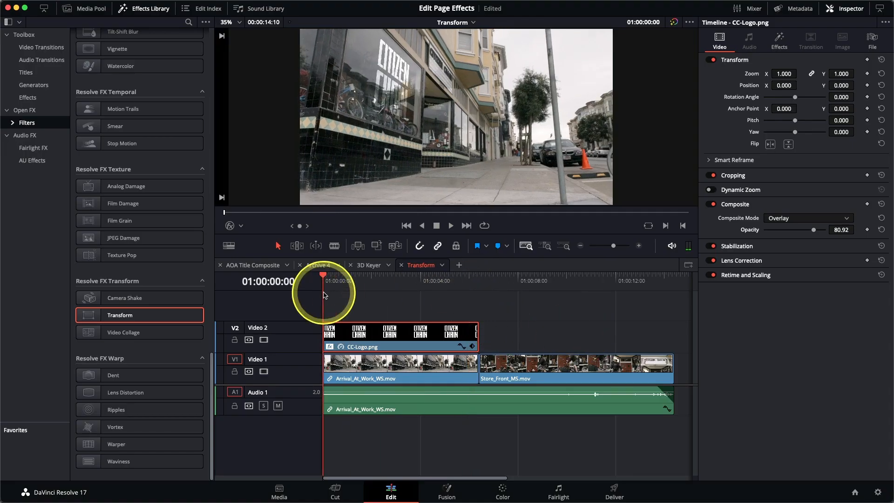
pyautogui.click(780, 43)
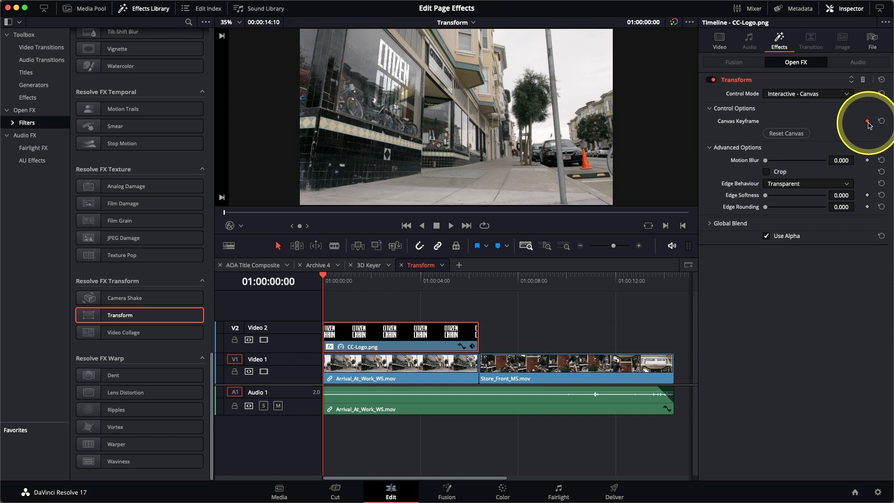
# - At the logo clip's last frame, 01:00:06:09, refit the canvas corners to the shop window and play the animation from the start without the overlay
pyautogui.press('Down')
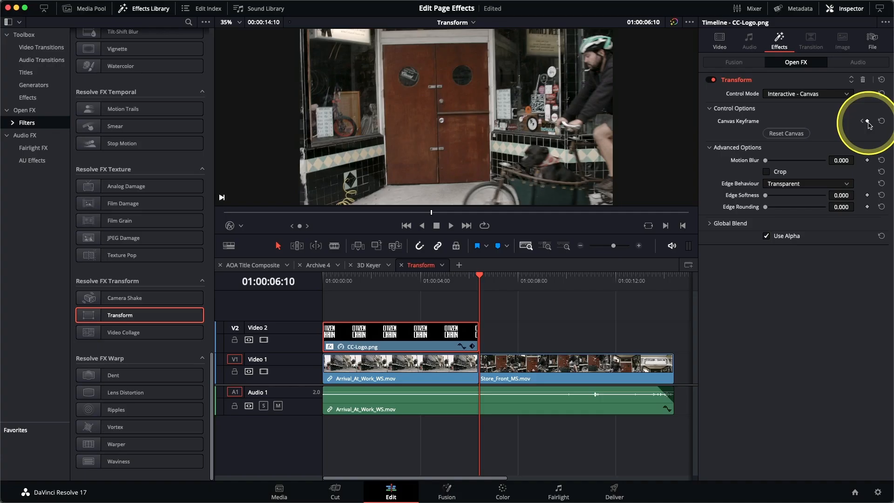
pyautogui.press('Left')
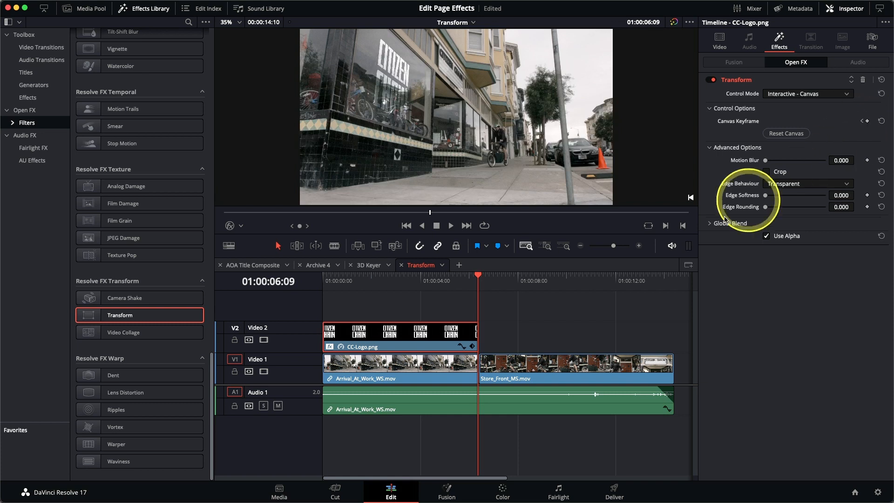
pyautogui.click(230, 226)
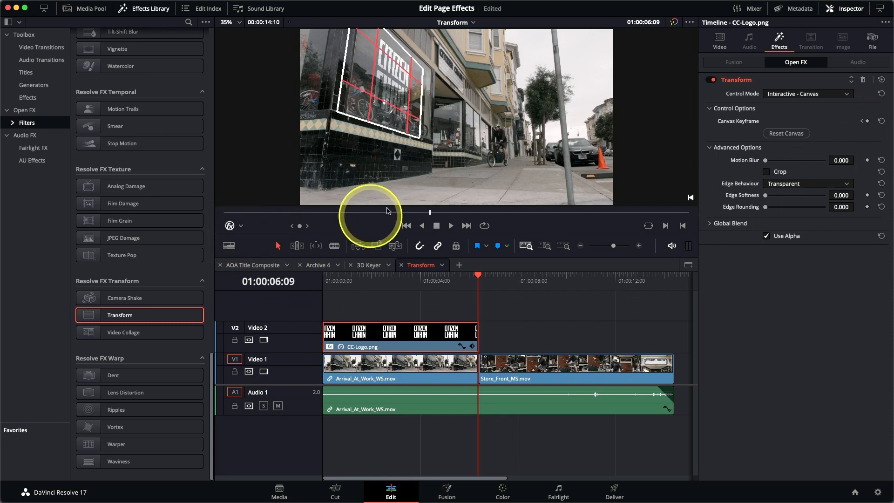
pyautogui.moveTo(422, 69)
pyautogui.mouseDown()
pyautogui.moveTo(418, 80)
pyautogui.moveTo(429, 75)
pyautogui.mouseUp()
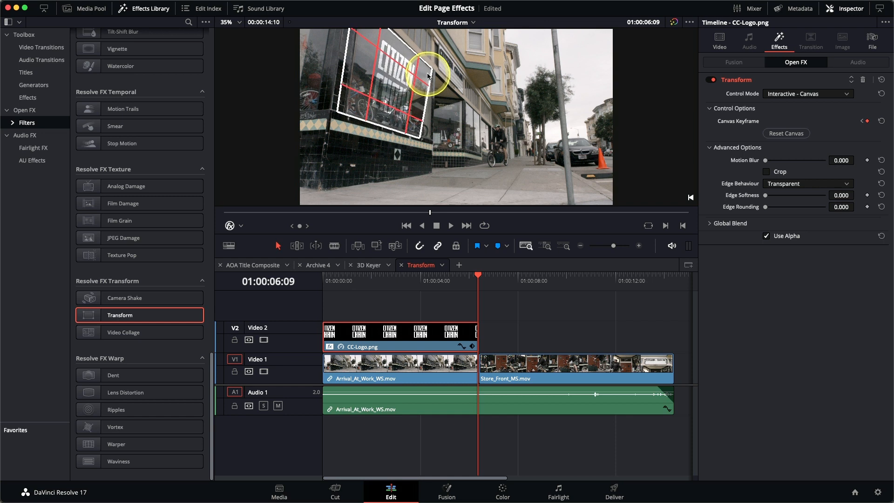
pyautogui.moveTo(417, 131); pyautogui.dragTo(428, 129)
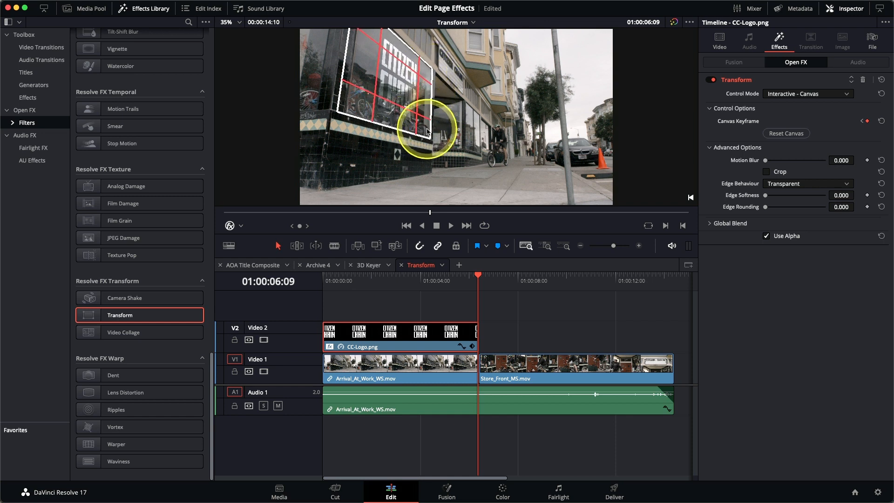
pyautogui.moveTo(356, 105); pyautogui.dragTo(365, 105)
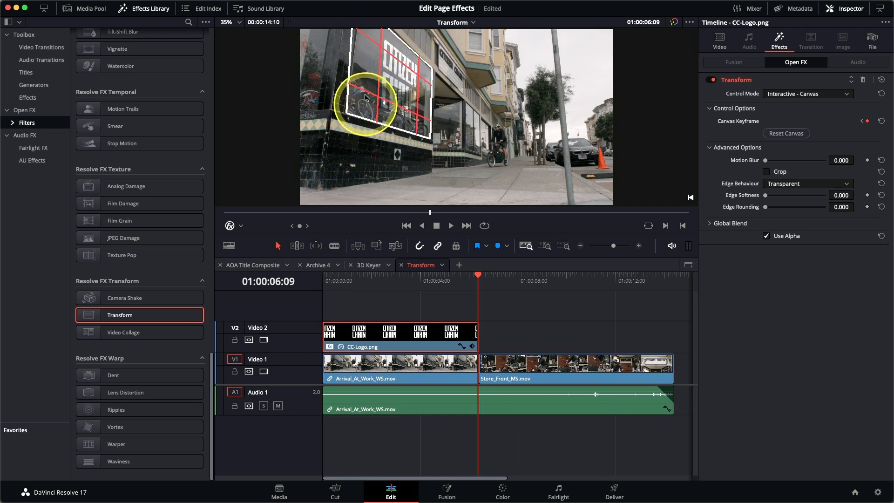
pyautogui.moveTo(370, 33); pyautogui.dragTo(377, 34)
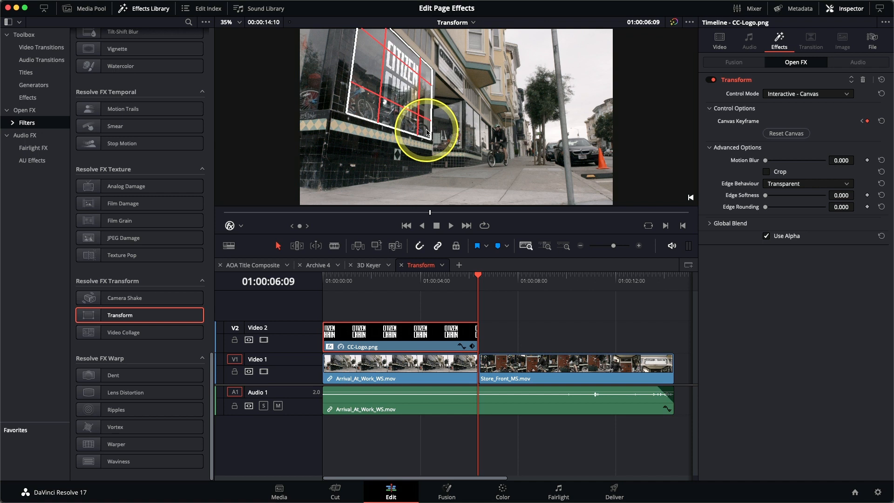
pyautogui.click(229, 227)
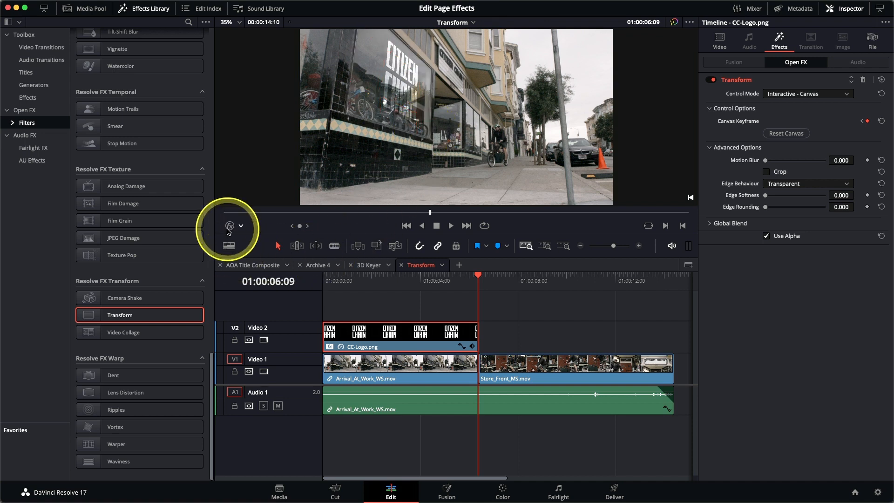
pyautogui.press('Home')
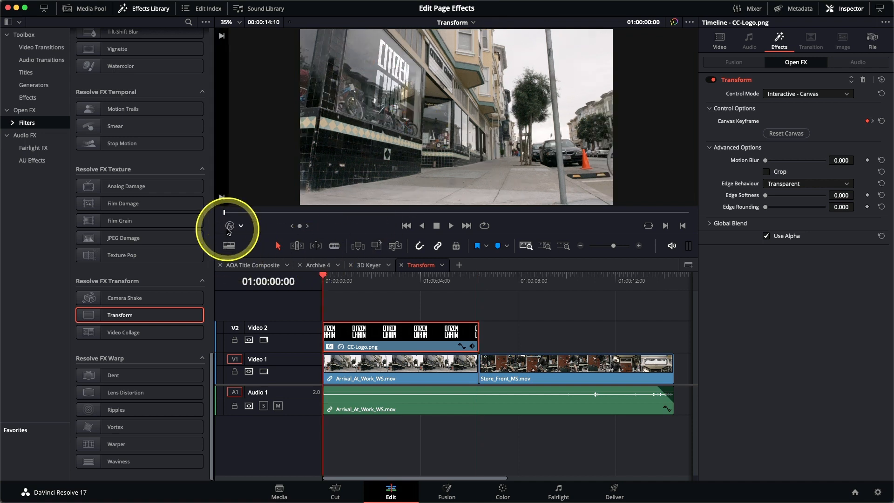
pyautogui.press('space')
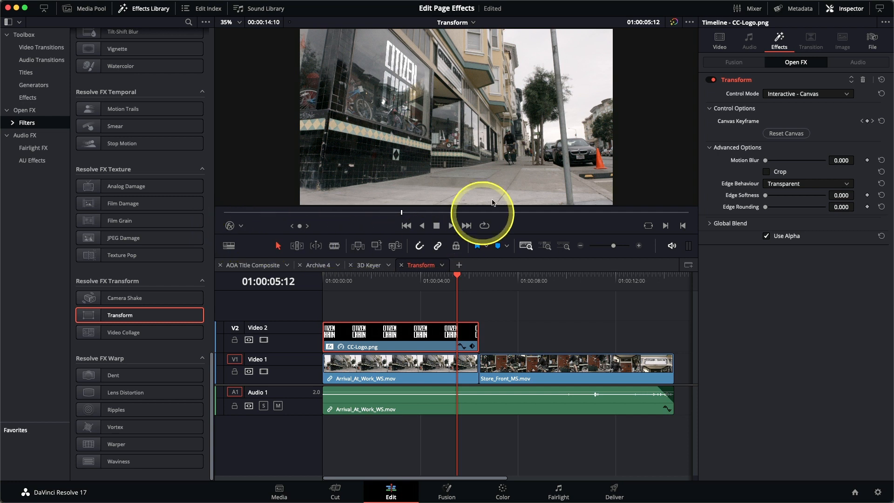
# - Open the Video Collage Background timeline and scrub back through the interview clip
pyautogui.click(471, 23)
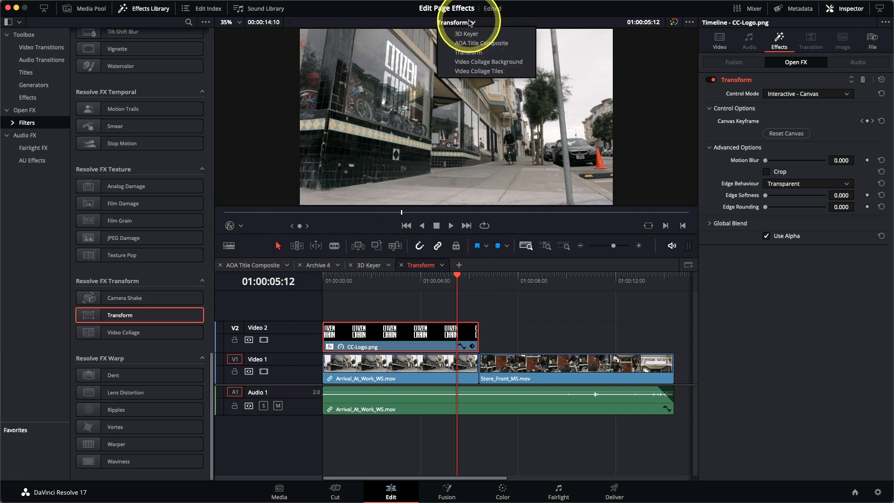
pyautogui.click(481, 62)
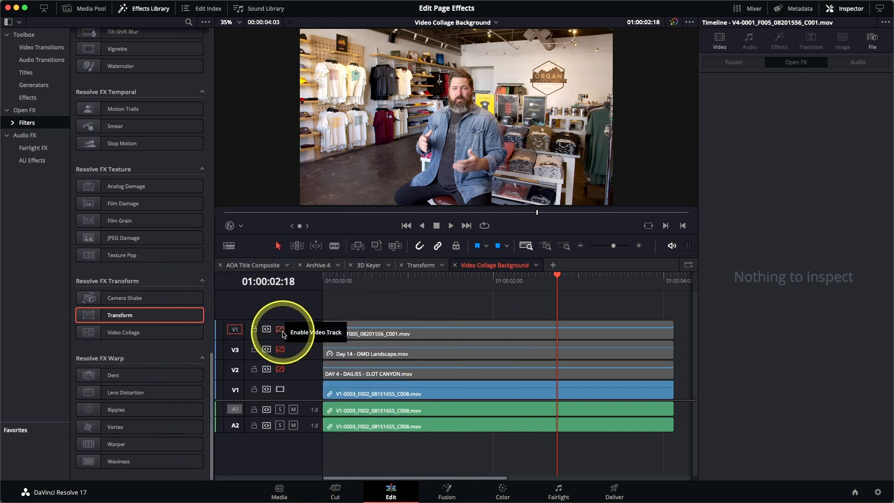
pyautogui.moveTo(466, 279); pyautogui.dragTo(397, 292)
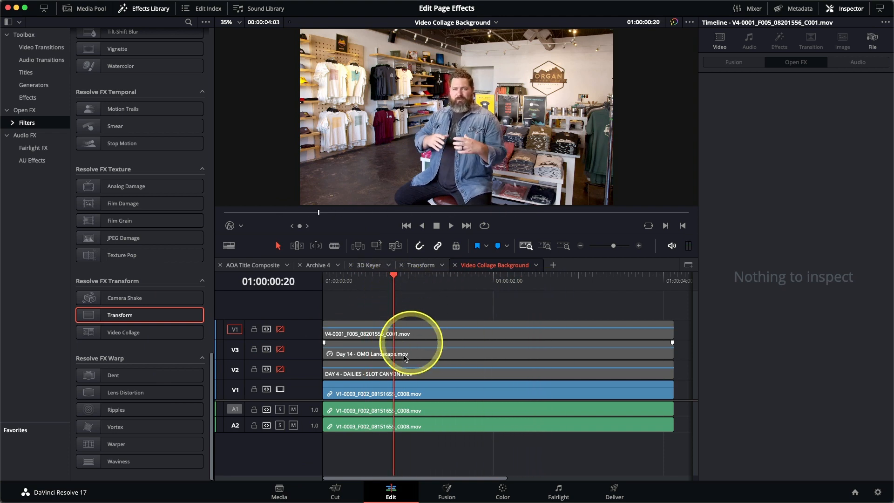
# - Enable video tracks V2, V3 and the topmost one in turn, viewing each clip
pyautogui.click(281, 370)
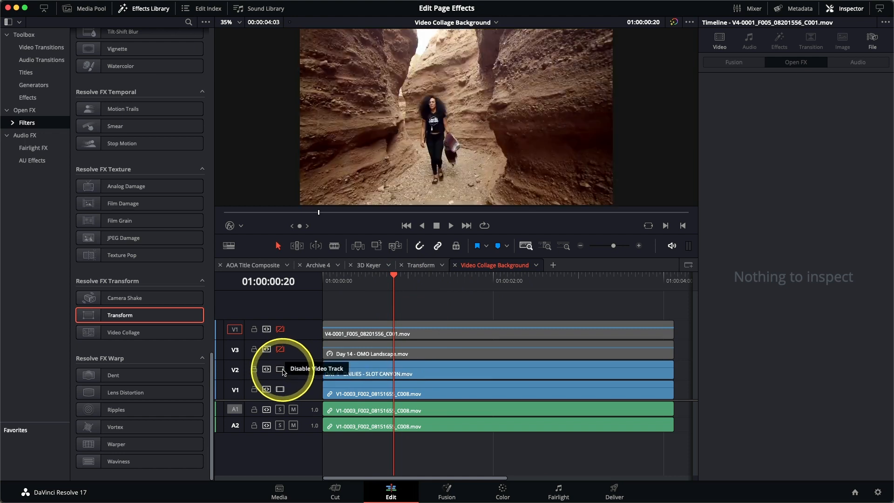
pyautogui.moveTo(373, 279)
pyautogui.mouseDown()
pyautogui.moveTo(354, 283)
pyautogui.moveTo(543, 278)
pyautogui.moveTo(376, 279)
pyautogui.mouseUp()
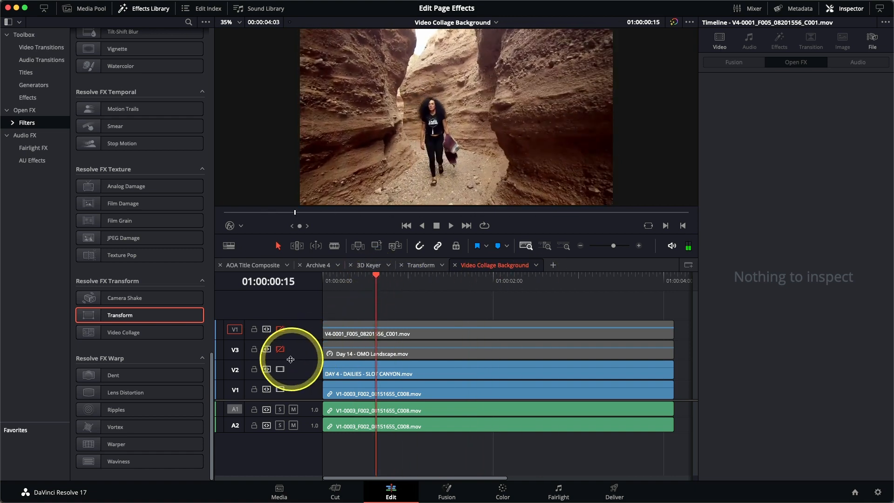
pyautogui.click(280, 349)
pyautogui.moveTo(375, 276)
pyautogui.mouseDown()
pyautogui.moveTo(542, 280)
pyautogui.moveTo(383, 285)
pyautogui.mouseUp()
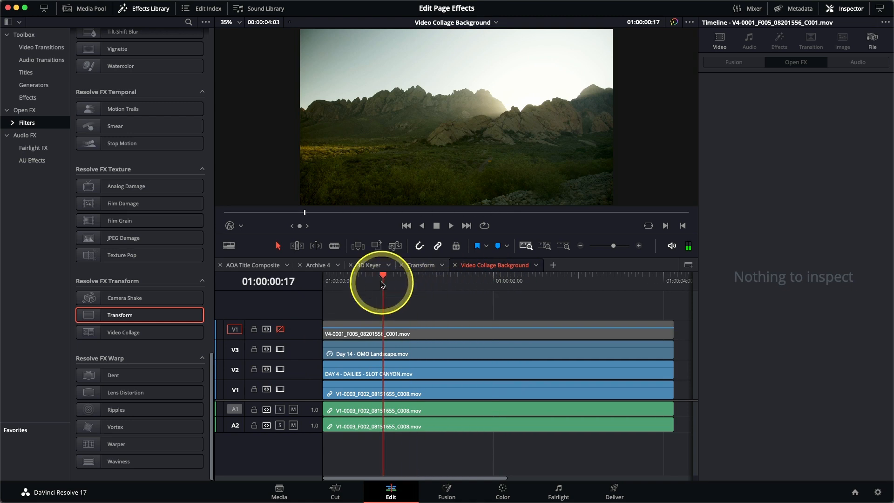
pyautogui.click(280, 330)
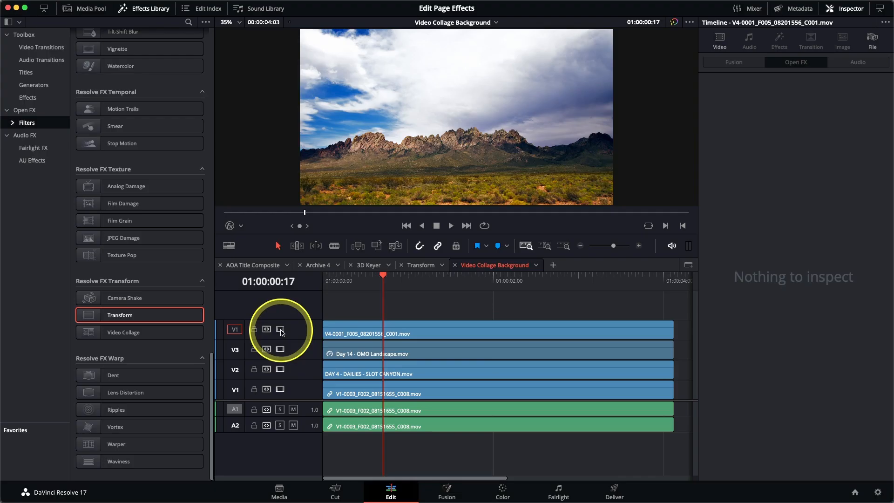
# - Apply the Video Collage filter to the topmost clip, V4-0001_F005_08201556_C001.mov, and enable Preview Layout in its effect settings
pyautogui.click(397, 337)
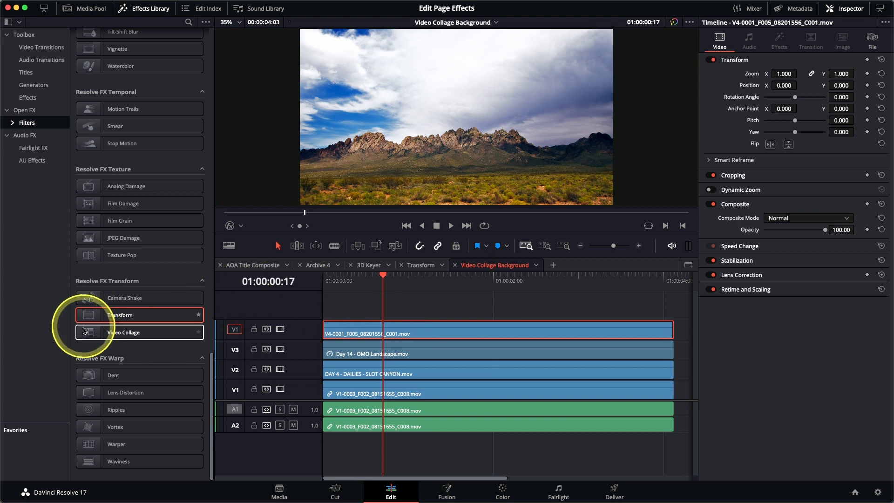
pyautogui.click(104, 340)
pyautogui.moveTo(106, 331)
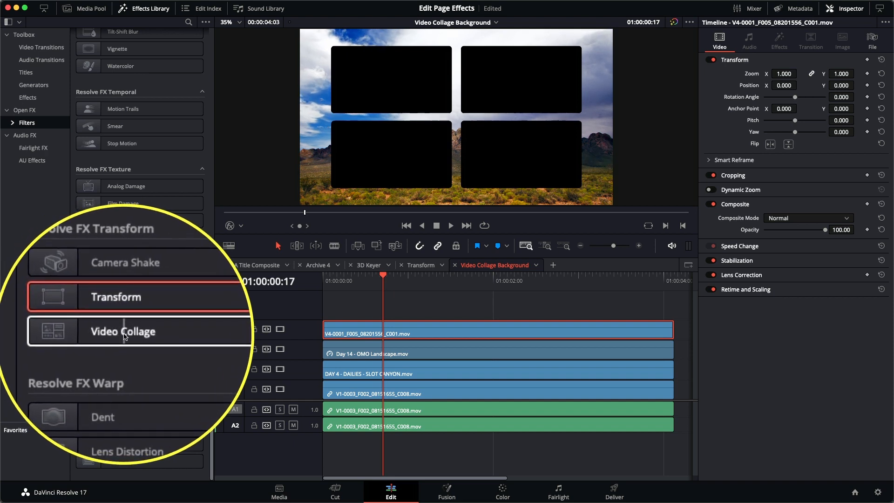
pyautogui.doubleClick(124, 333)
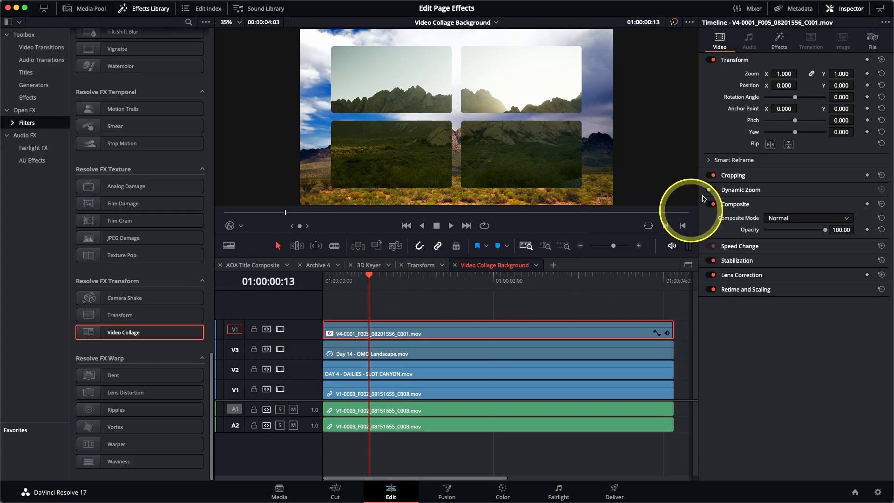
pyautogui.click(779, 41)
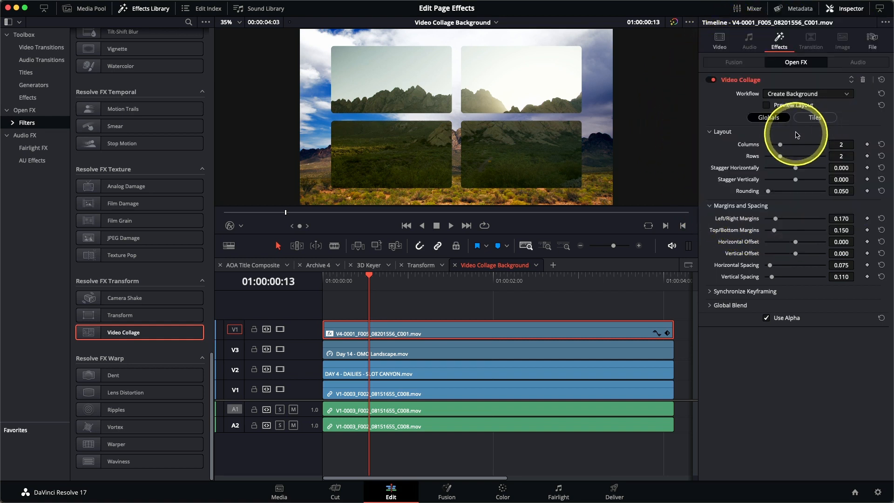
pyautogui.click(787, 107)
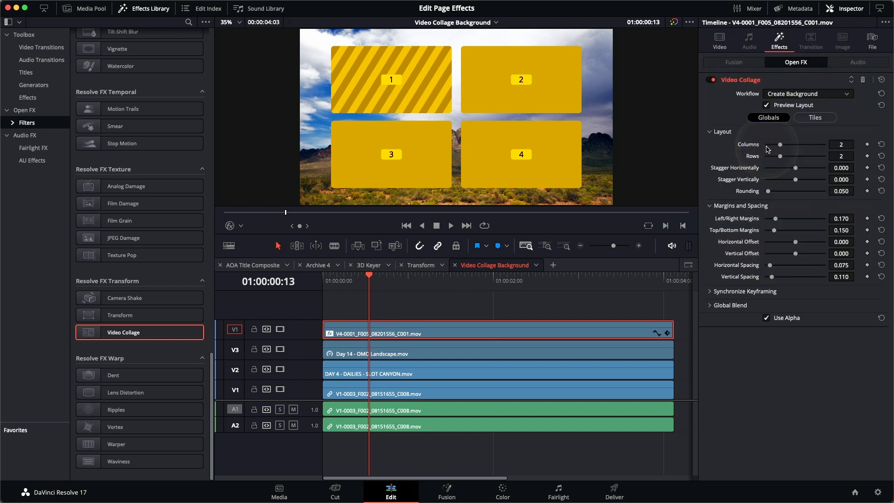
# - Try a collage layout of 4 columns and 4 rows, and reset both values to their defaults
pyautogui.moveTo(782, 146); pyautogui.dragTo(811, 156)
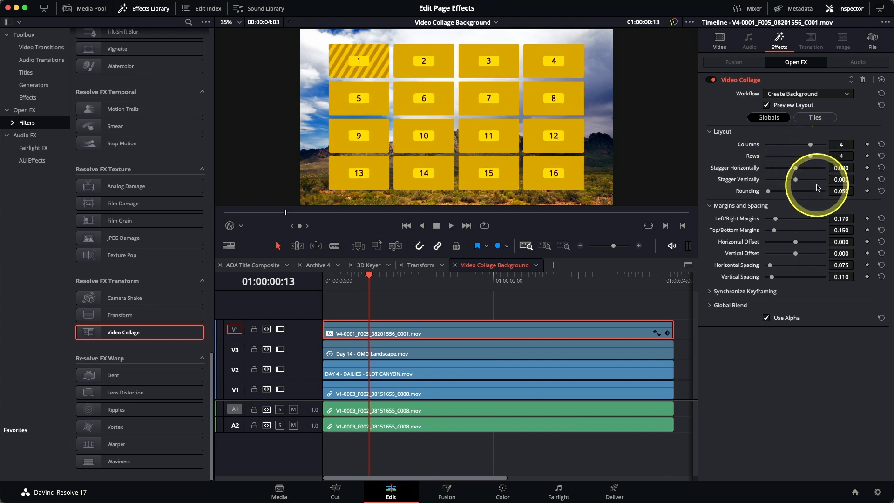
pyautogui.click(882, 144)
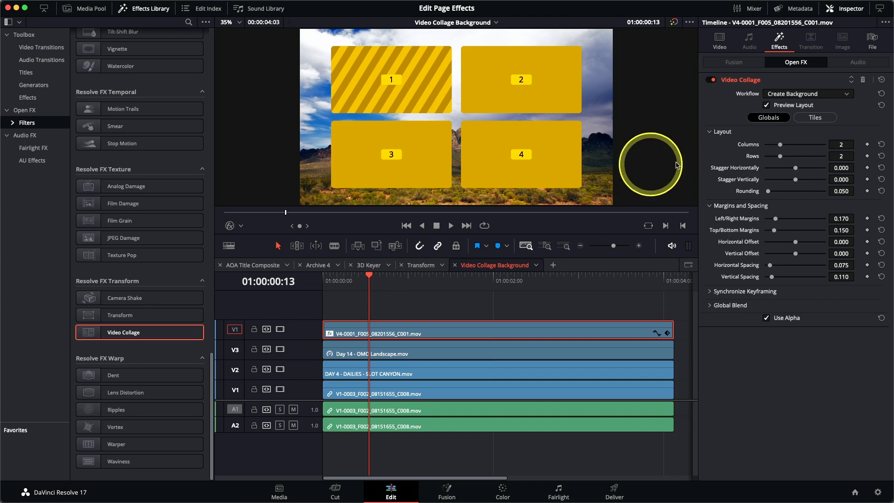
# - Make Tile 4 the active tile of the collage and enable Manual Tile Management
pyautogui.click(820, 118)
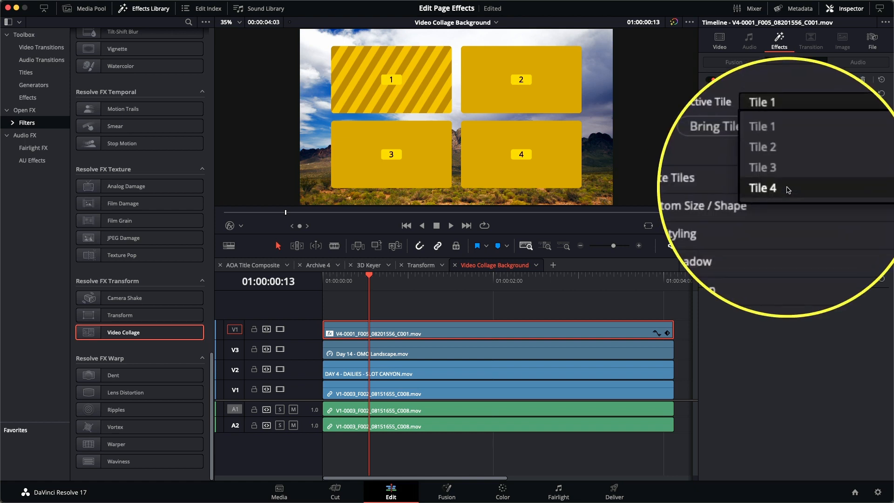
pyautogui.click(788, 188)
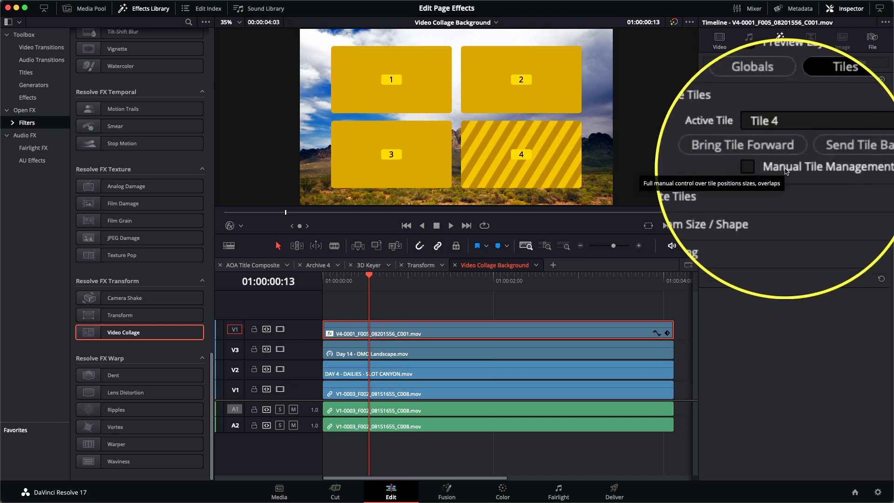
pyautogui.click(786, 170)
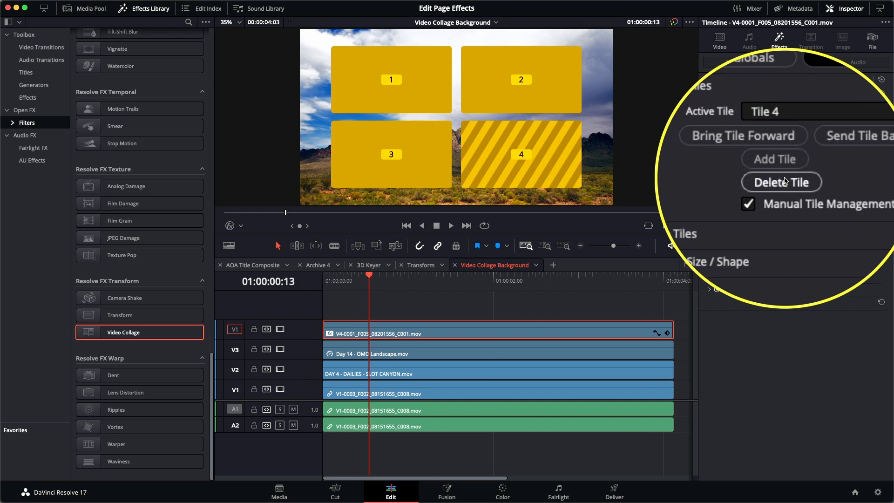
# - Delete Tile 4 from the collage and extend Tile 2 over both rows by setting its End Row to 2
pyautogui.click(784, 179)
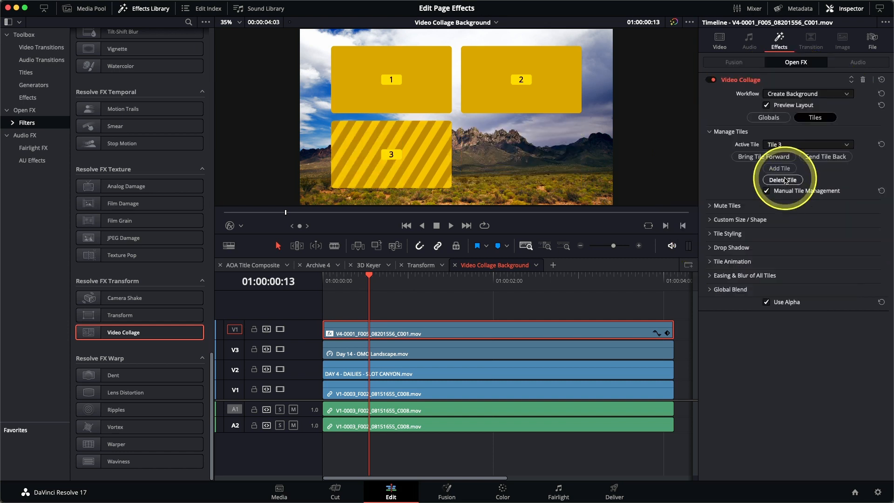
pyautogui.click(783, 148)
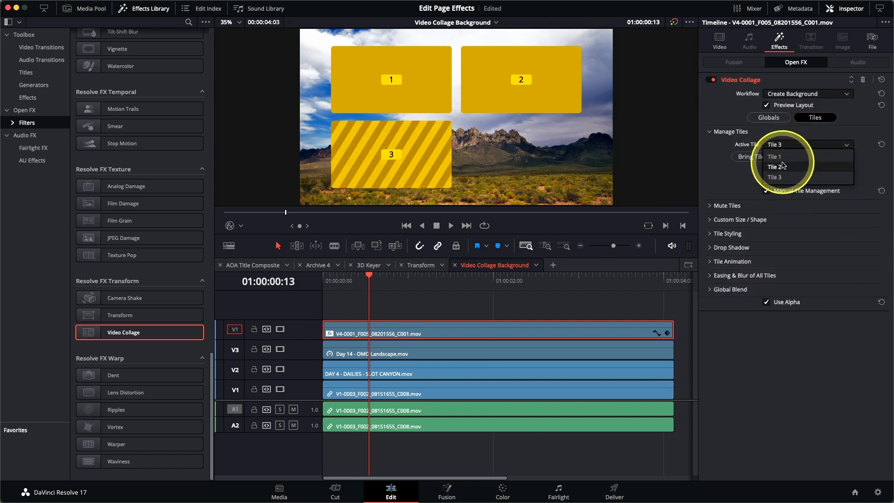
pyautogui.click(783, 167)
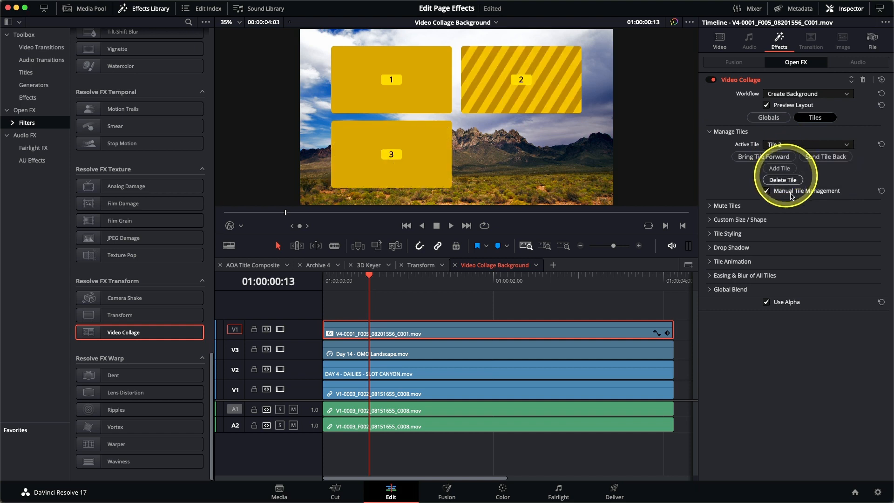
pyautogui.click(712, 224)
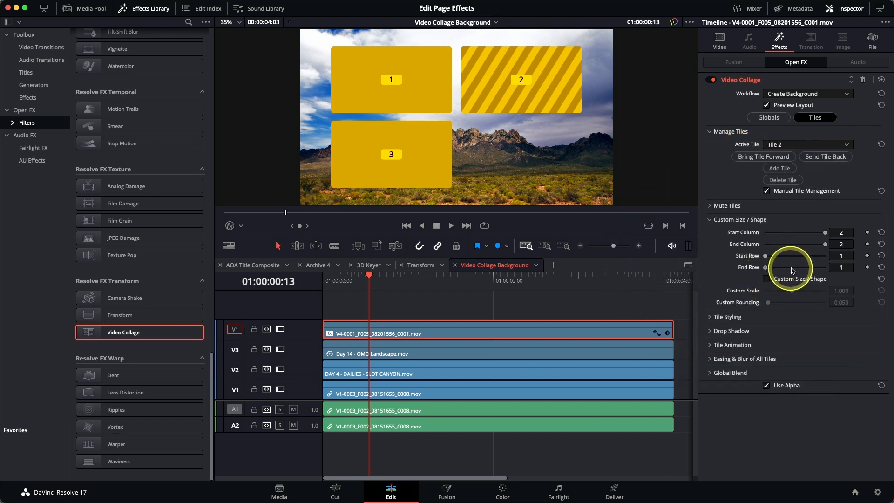
pyautogui.moveTo(793, 270); pyautogui.dragTo(809, 271)
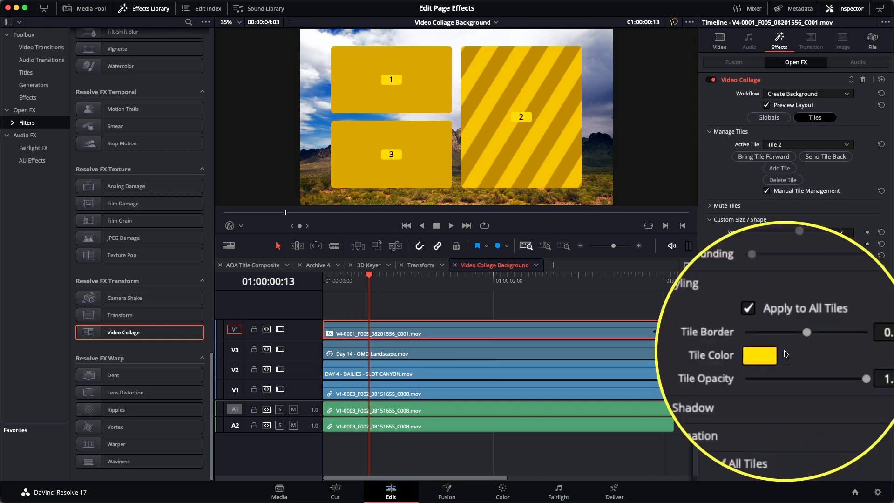
# - Style all tiles with a Tile Border of 0.025 and a light green Tile Color chosen from the color wheel
pyautogui.moveTo(796, 343); pyautogui.dragTo(798, 344)
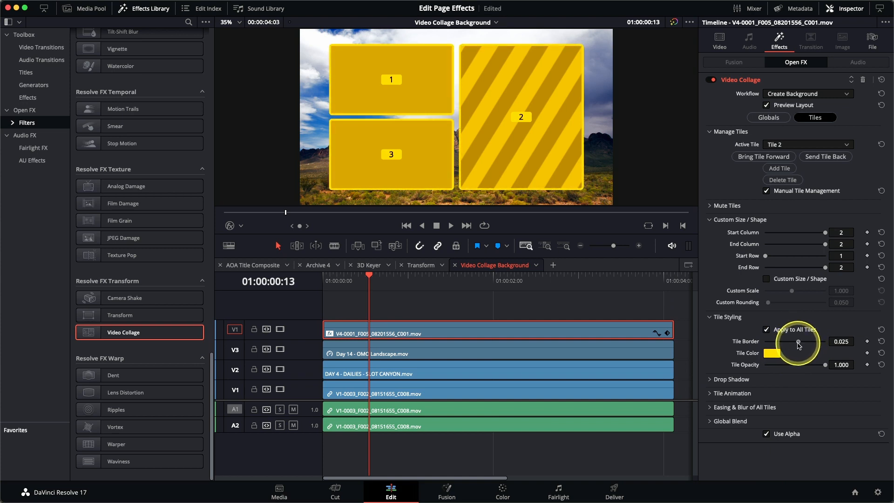
pyautogui.click(773, 354)
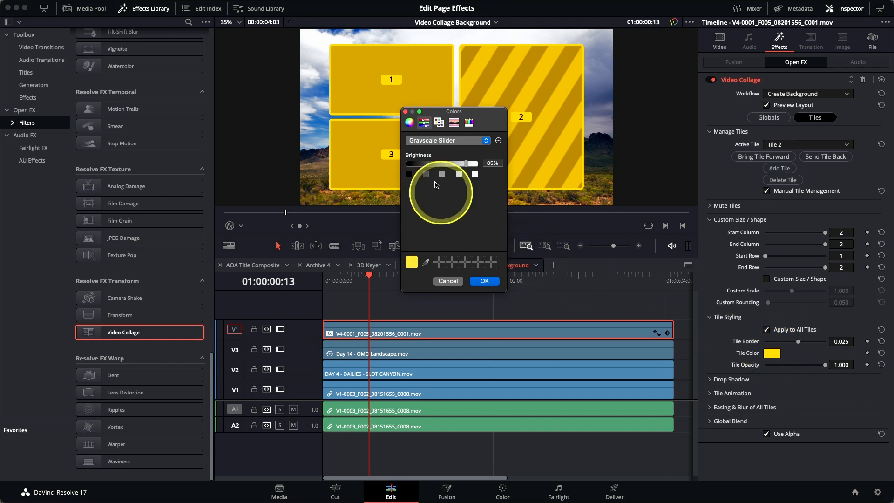
pyautogui.click(409, 123)
pyautogui.moveTo(462, 169); pyautogui.dragTo(453, 155)
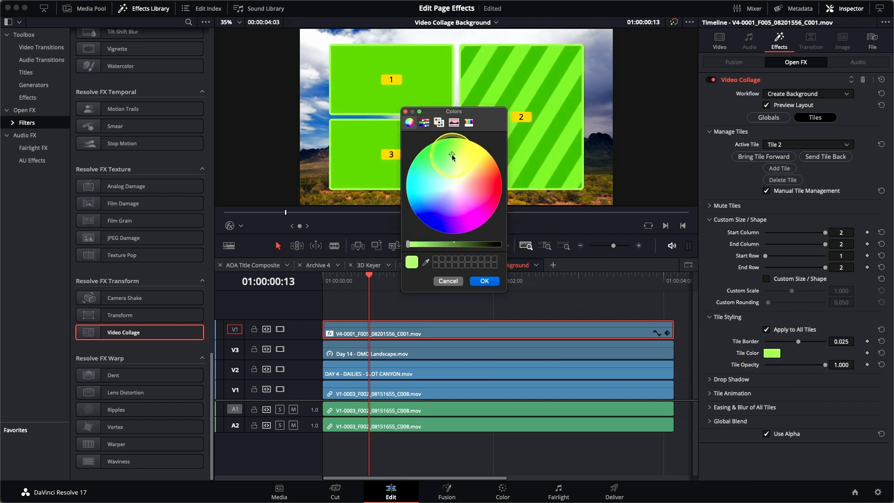
pyautogui.click(484, 281)
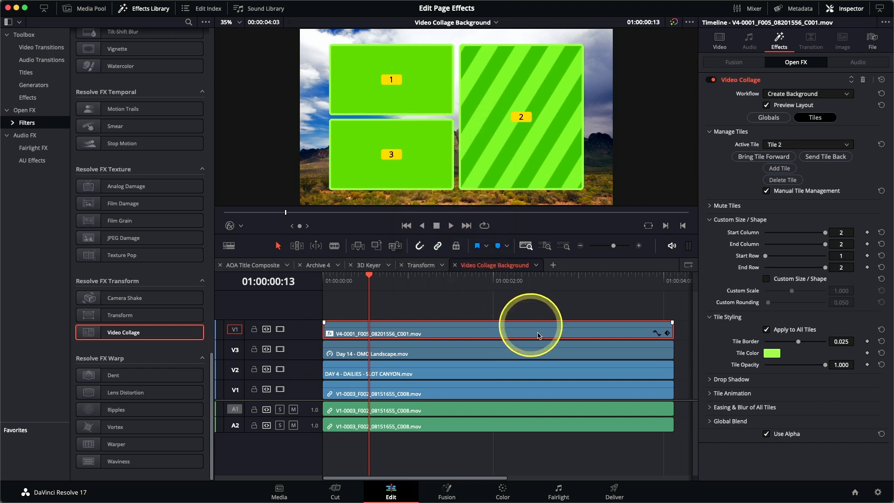
# - Give all tiles a drop shadow with Strength 0.581, Drop Angle 74.0, Drop Distance 0.033 and Blur 0.496
pyautogui.click(713, 379)
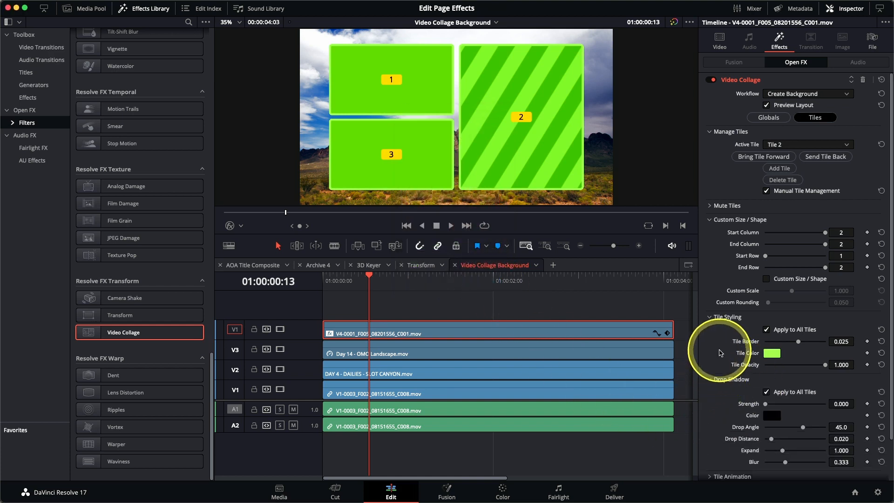
pyautogui.scroll(-2, 720, 354)
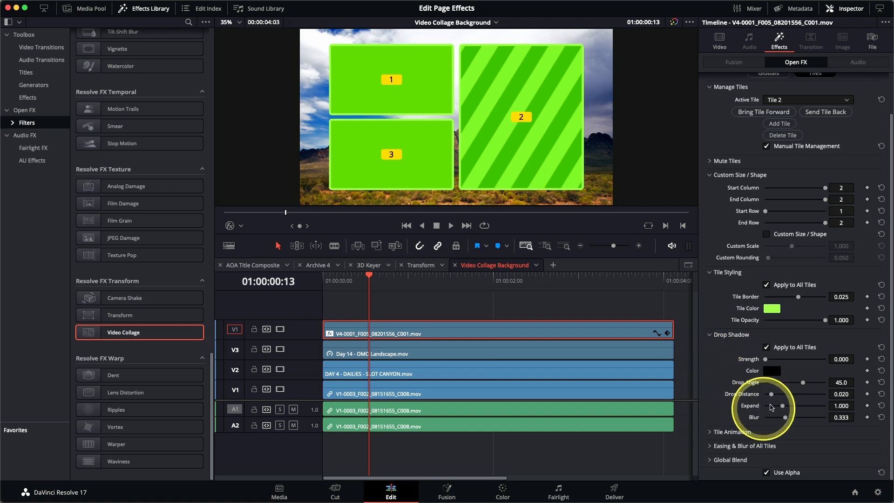
pyautogui.moveTo(766, 362); pyautogui.dragTo(801, 363)
pyautogui.moveTo(771, 395); pyautogui.dragTo(808, 384)
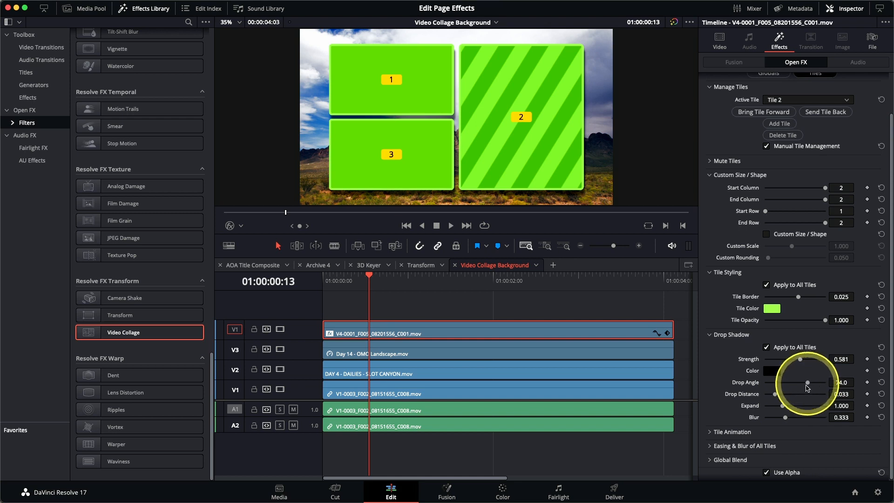
pyautogui.moveTo(786, 418); pyautogui.dragTo(790, 419)
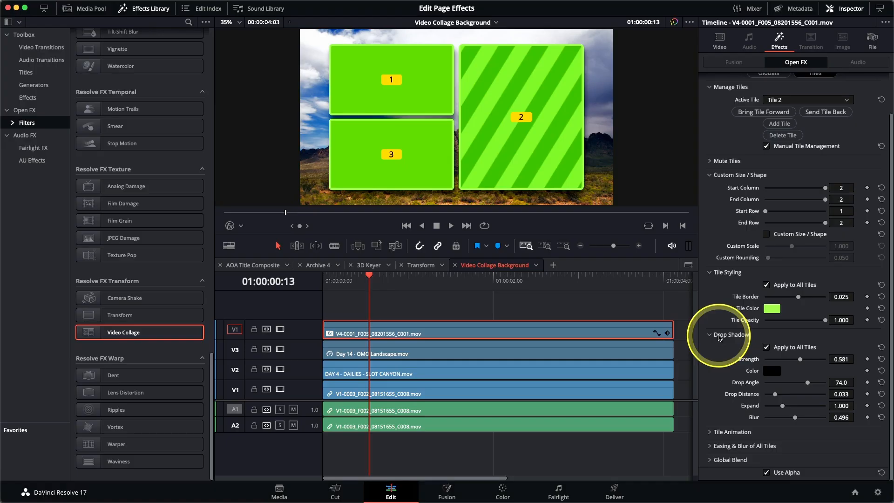
pyautogui.click(723, 335)
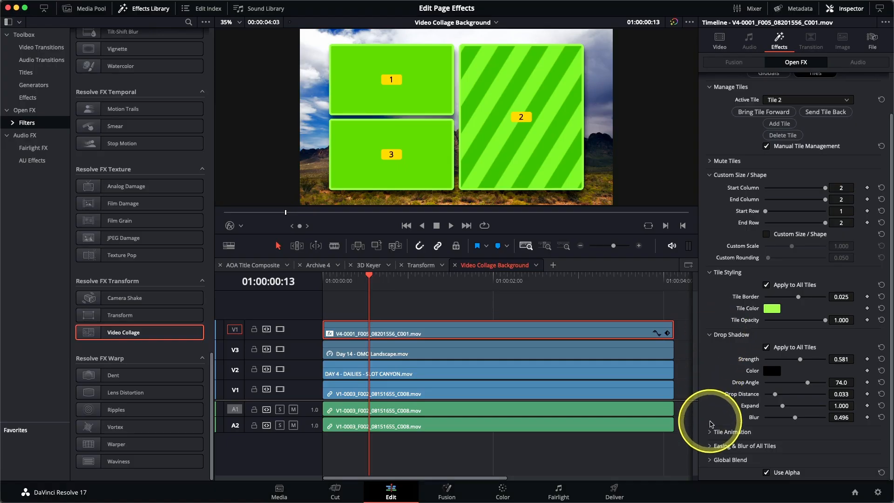
# - Animate all tiles as Intro Only with just Fade enabled and a Duration of 23, and scrub back to the timeline start to preview it
pyautogui.click(710, 431)
pyautogui.scroll(-5, 727, 396)
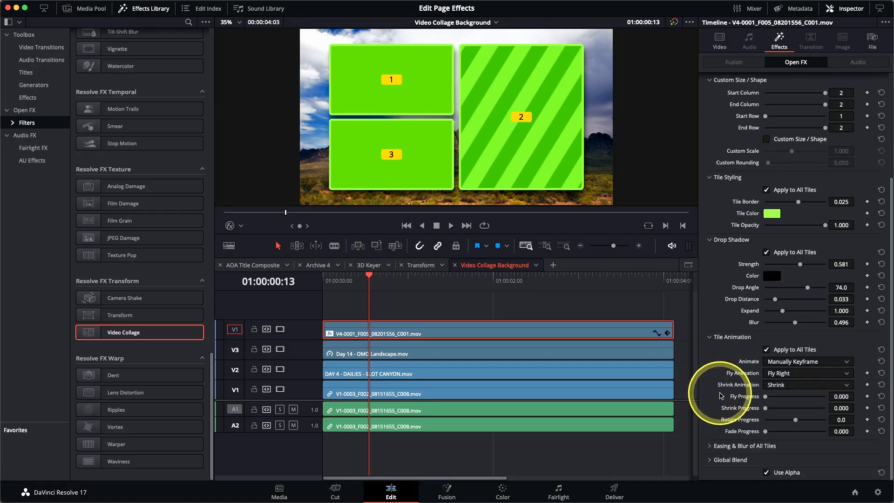
pyautogui.click(796, 366)
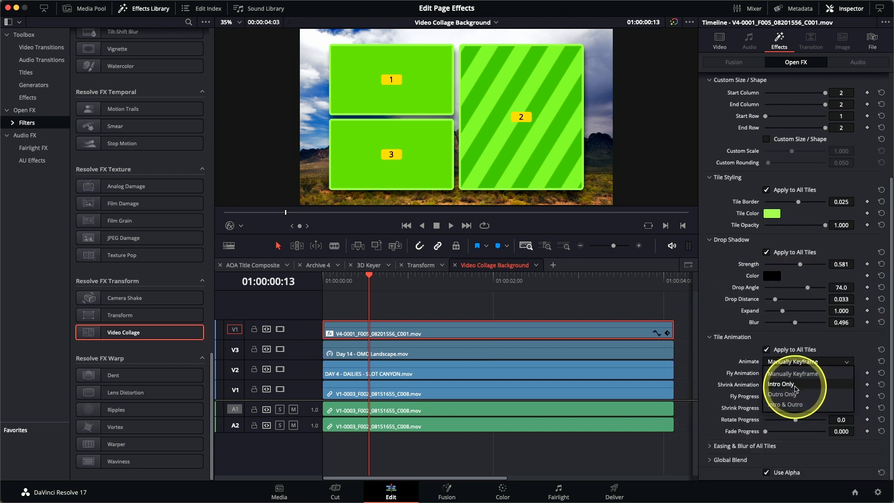
pyautogui.click(795, 386)
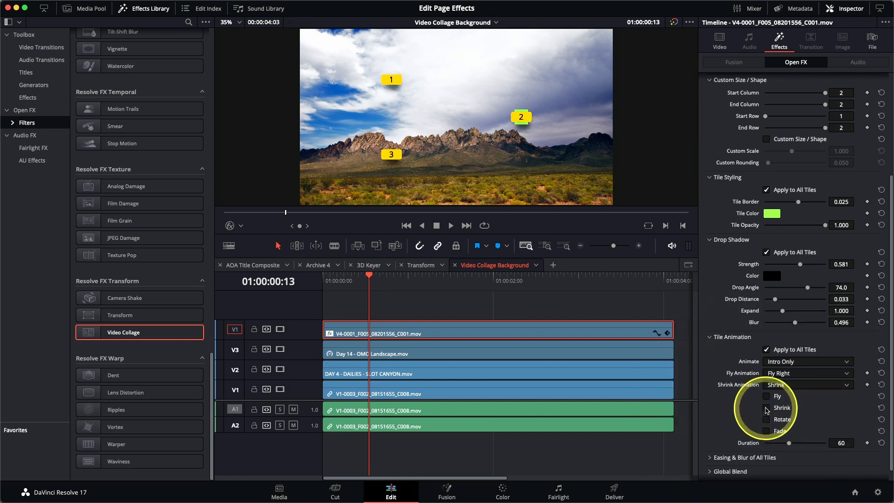
pyautogui.click(766, 409)
pyautogui.click(767, 431)
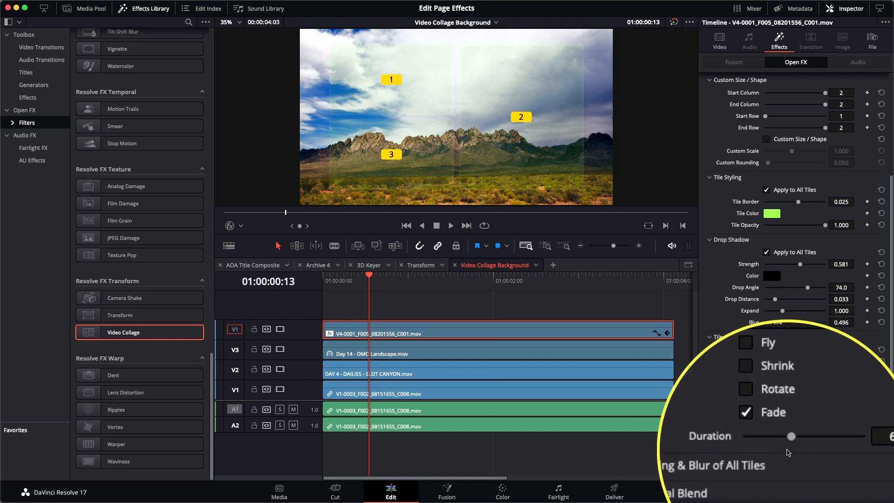
pyautogui.moveTo(790, 446); pyautogui.dragTo(777, 451)
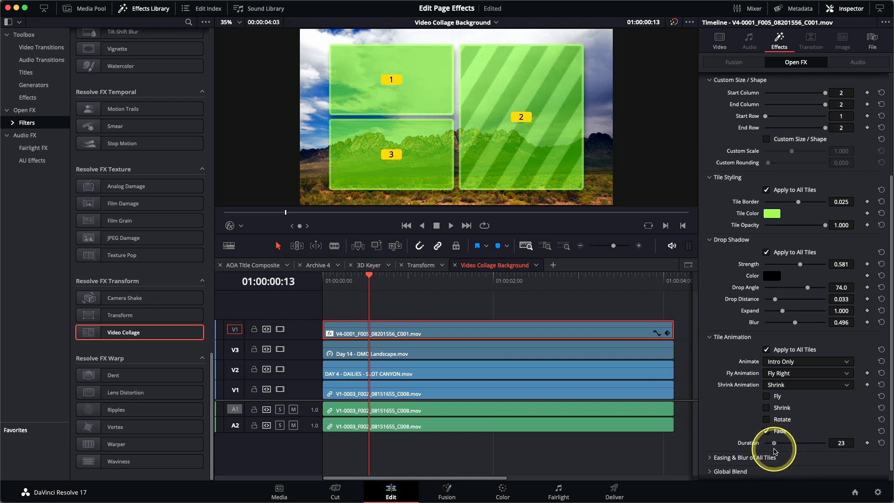
pyautogui.moveTo(368, 289); pyautogui.dragTo(324, 290)
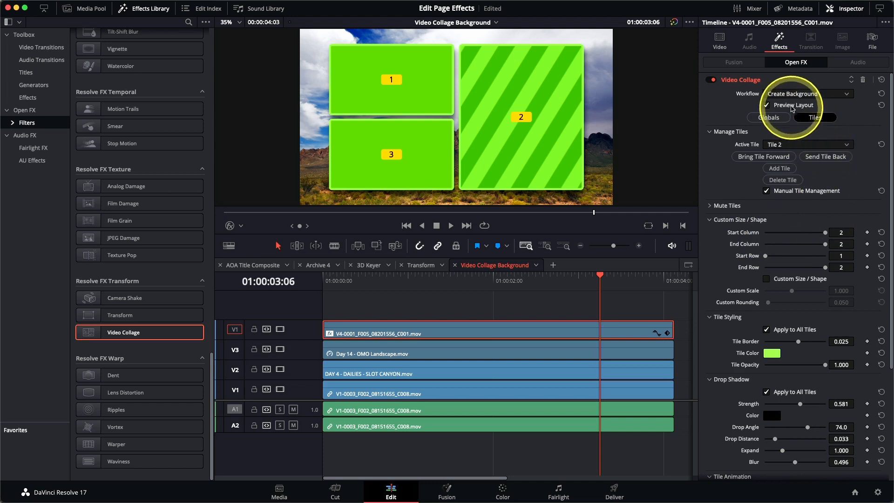
# - Disable Preview Layout and fit Day 14 - OMO Landscape.mov into the upper-left tile at Zoom 0.412 and Position about -402.857, 228.571
pyautogui.click(792, 107)
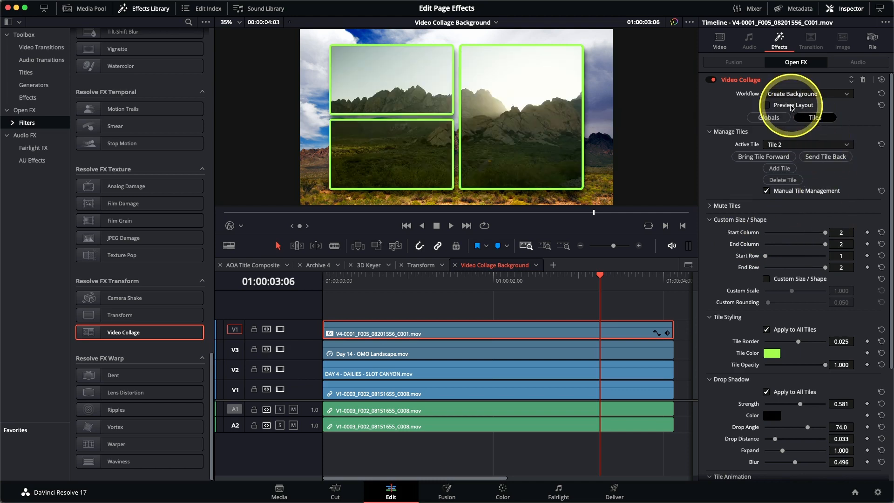
pyautogui.click(482, 349)
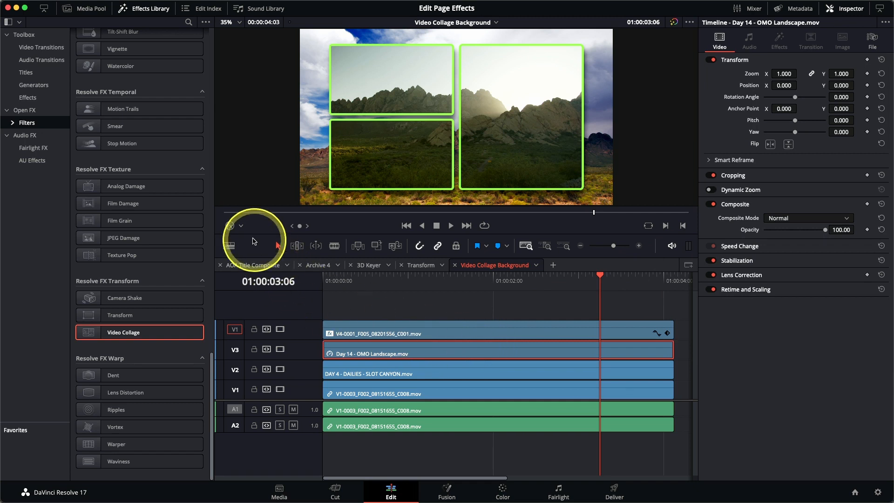
pyautogui.click(239, 226)
pyautogui.click(243, 240)
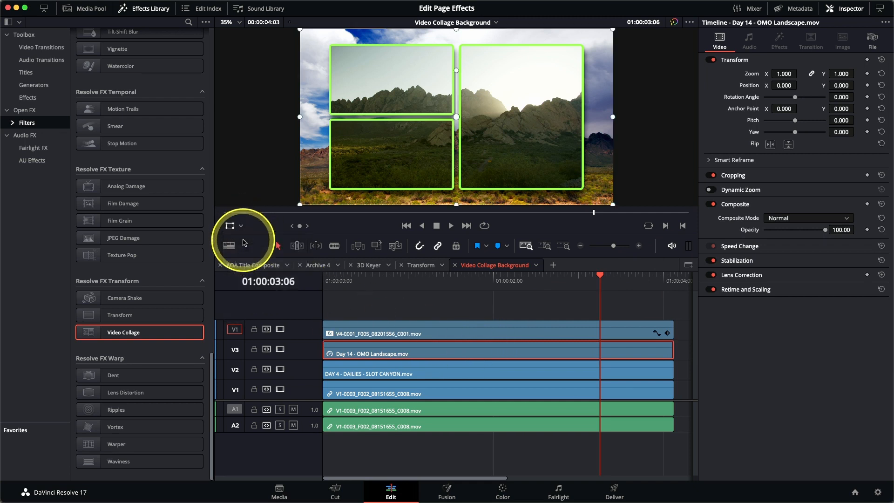
pyautogui.moveTo(300, 32); pyautogui.dragTo(363, 85)
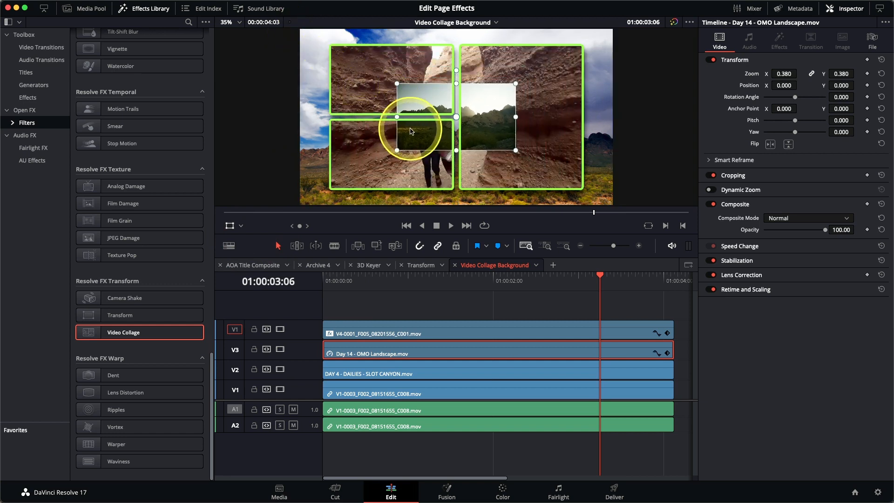
pyautogui.moveTo(412, 131); pyautogui.dragTo(369, 103)
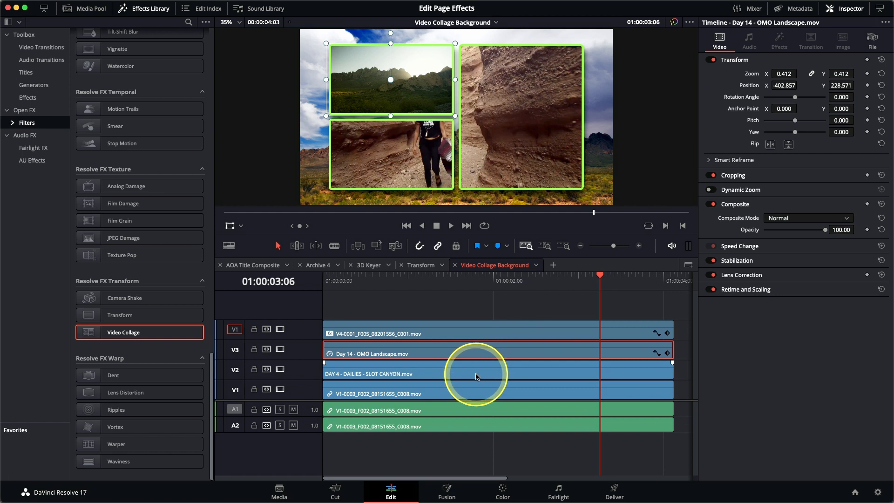
# - Scale DAY 4 - DAILIES - SLOT CANYON.mov to Zoom 0.550 and place it behind the lower-left tile at Position about -314.286, -177.143
pyautogui.click(477, 377)
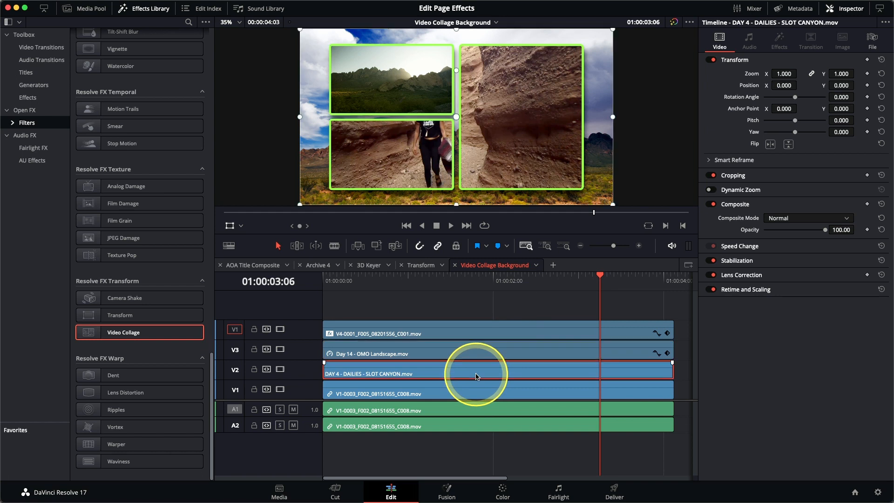
pyautogui.moveTo(612, 204); pyautogui.dragTo(468, 168)
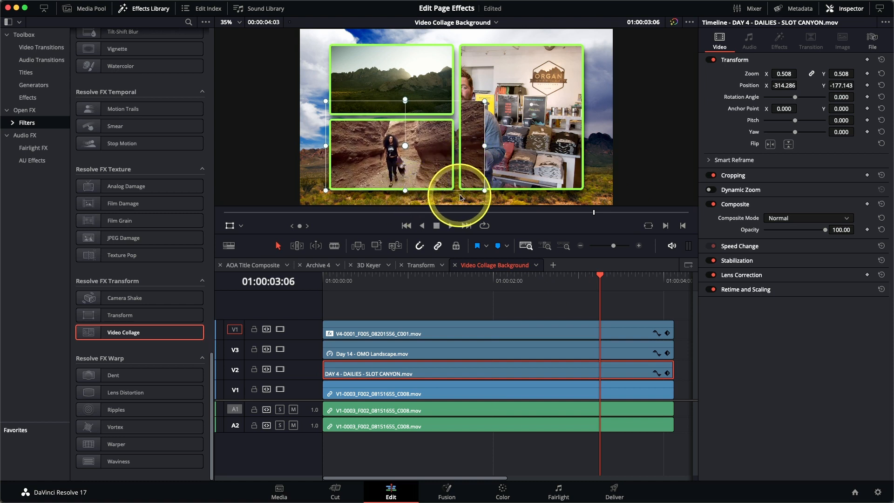
pyautogui.moveTo(485, 191); pyautogui.dragTo(491, 197)
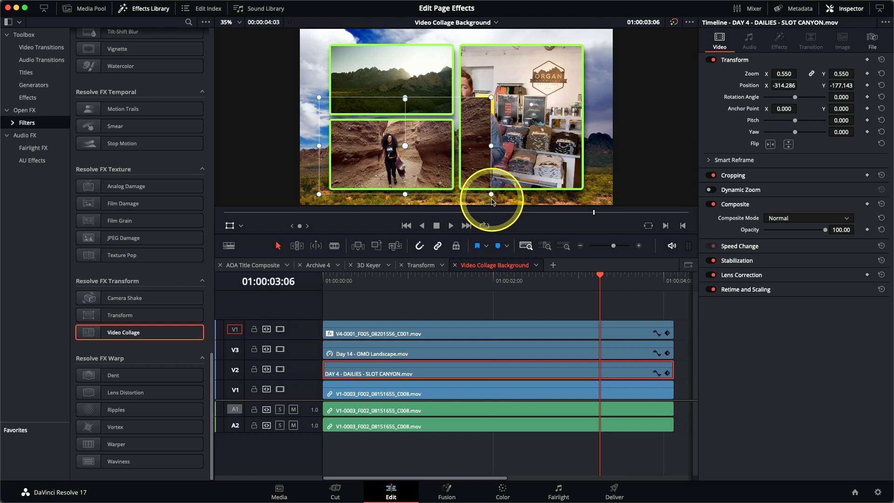
# - Crop the right, top and left edges of the SLOT CANYON clip so its picture stays within the lower-left tile
pyautogui.click(241, 227)
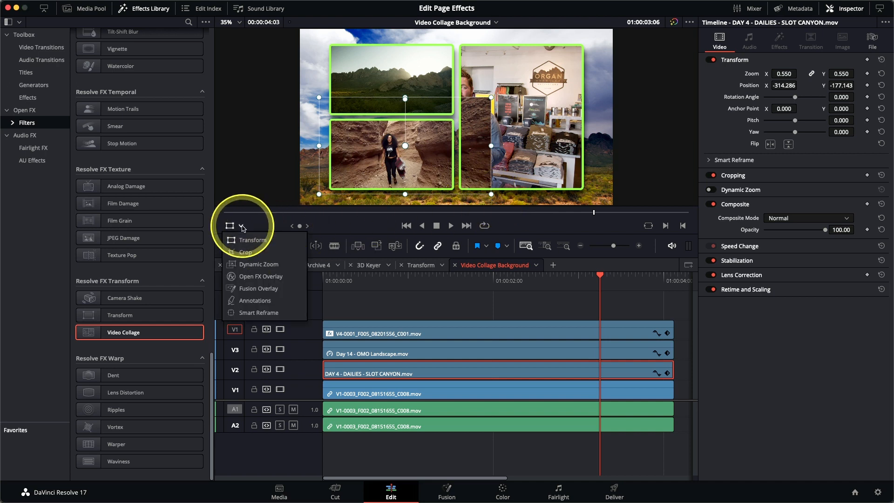
pyautogui.click(253, 256)
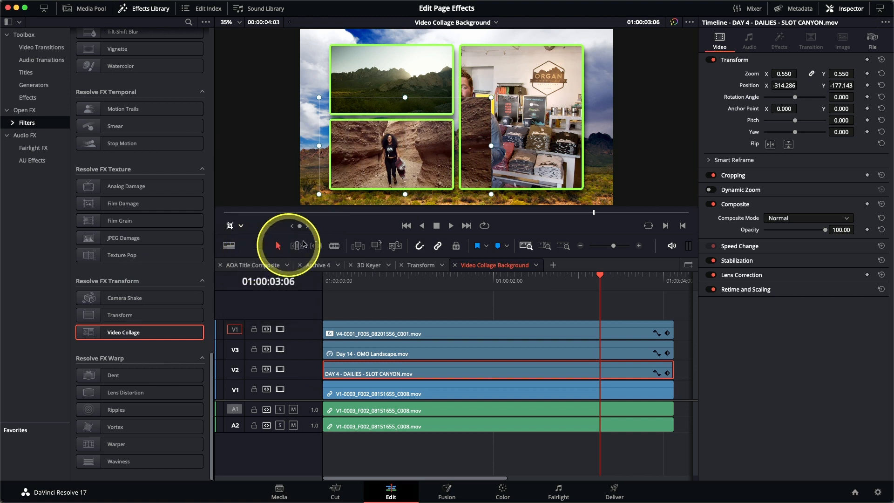
pyautogui.moveTo(491, 146); pyautogui.dragTo(458, 148)
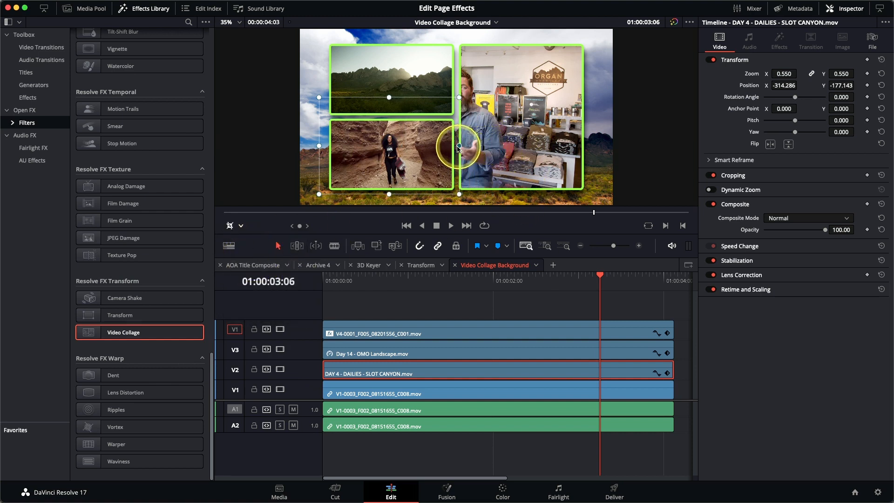
pyautogui.moveTo(388, 98); pyautogui.dragTo(388, 110)
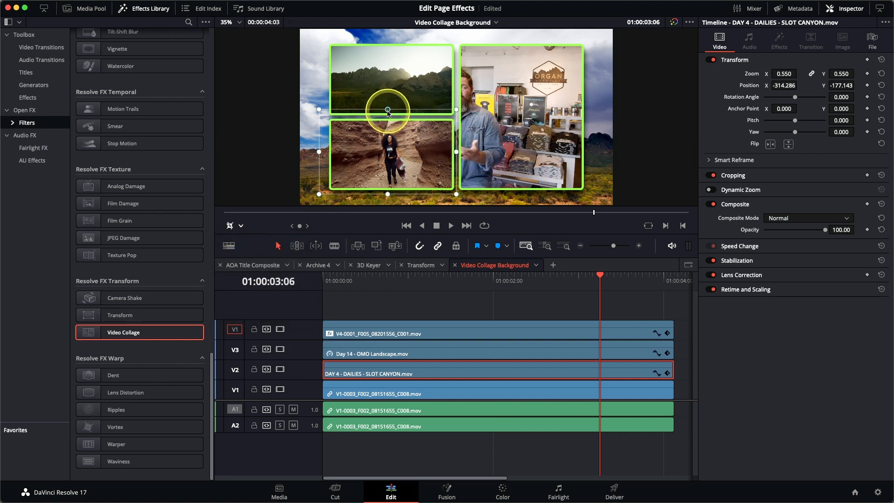
pyautogui.moveTo(319, 156); pyautogui.dragTo(321, 156)
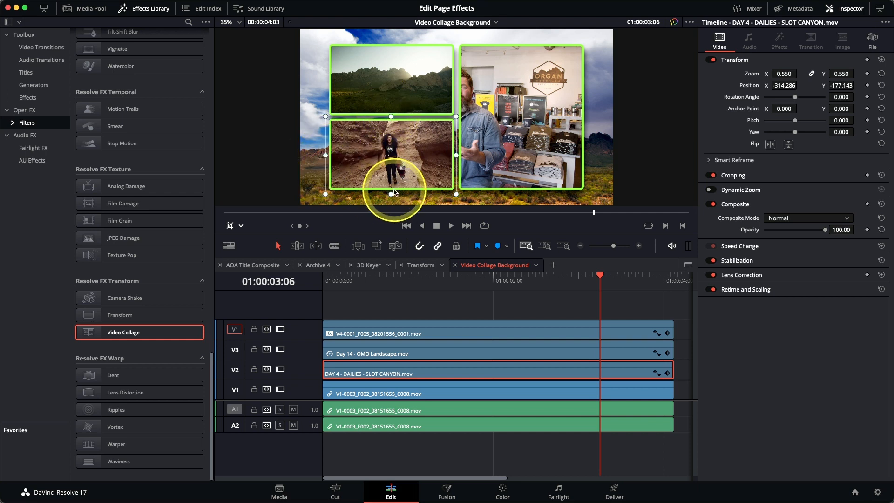
# - Move V1-0003_F002_08151655_C008.mov on track V1 to Position about 405.714, 37.143, framing the man in the tall right-hand tile
pyautogui.click(454, 393)
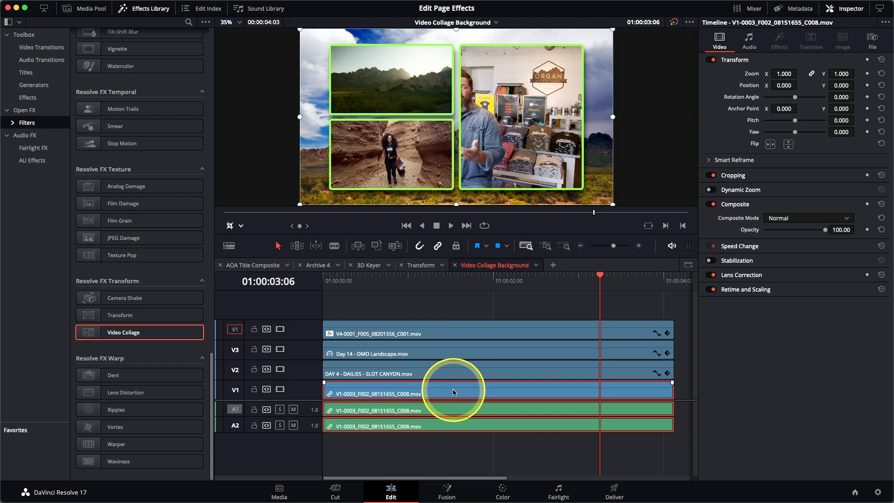
pyautogui.click(237, 226)
pyautogui.click(246, 241)
pyautogui.moveTo(509, 148); pyautogui.dragTo(584, 132)
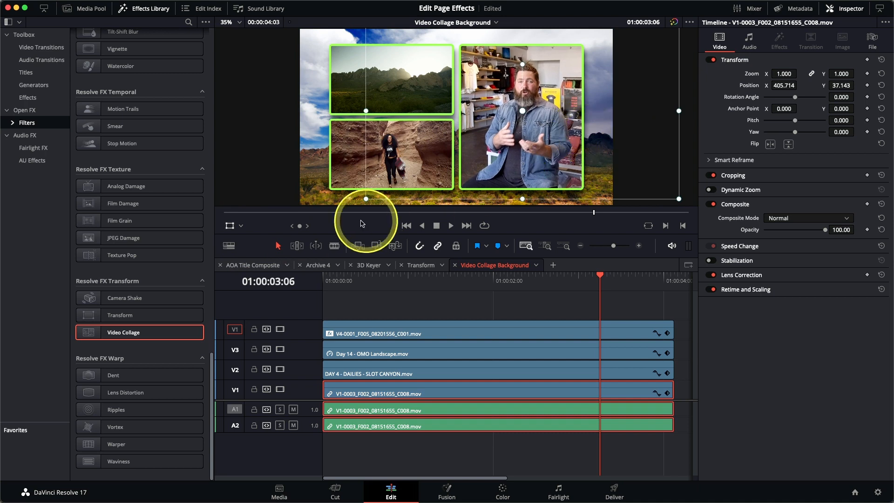
# - Scale the man's clip on track V1 to Zoom 1.185, reposition it to about 374.286, 42.857, and play the collage from the start
pyautogui.moveTo(366, 199); pyautogui.dragTo(335, 220)
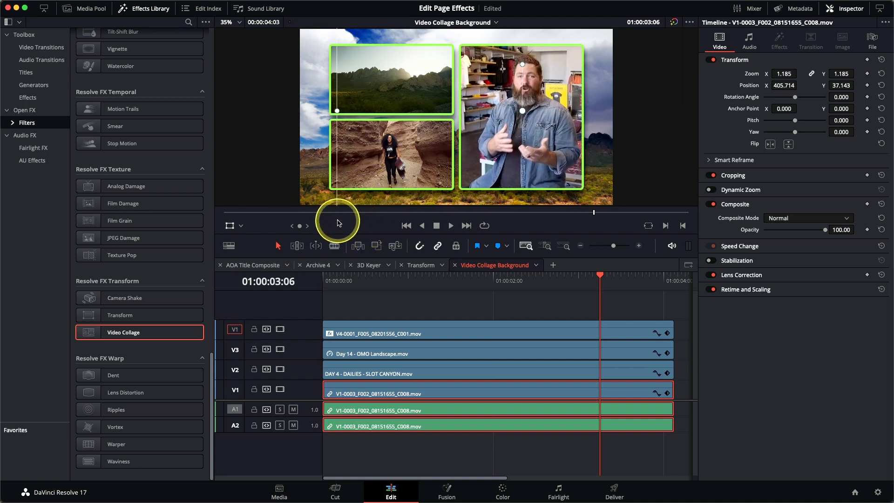
pyautogui.moveTo(523, 174); pyautogui.dragTo(528, 176)
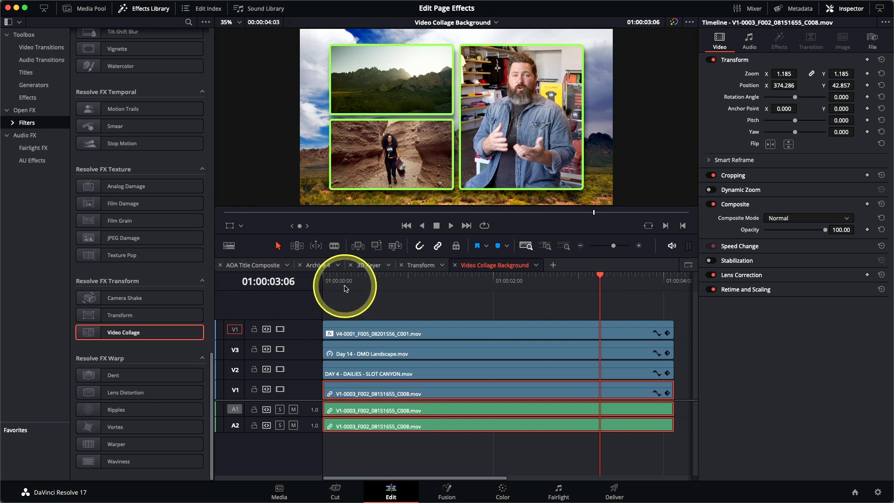
pyautogui.click(324, 279)
pyautogui.press('space')
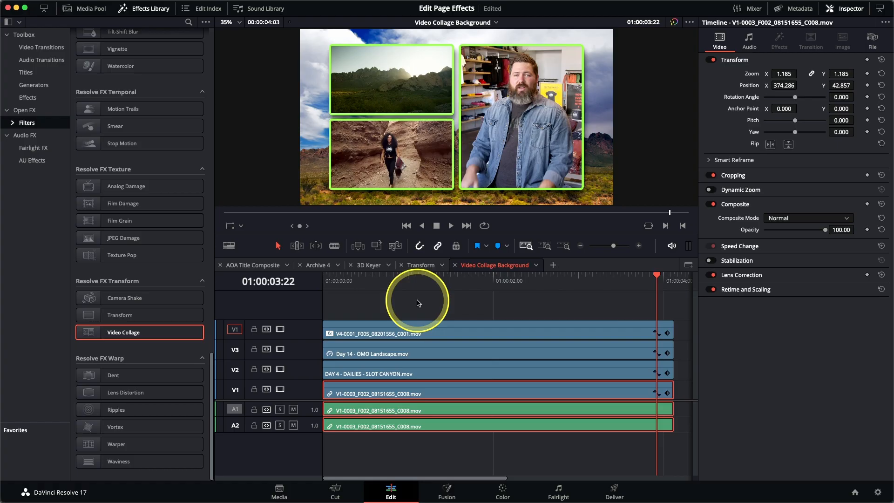
# - Open the Video Collage Tiles timeline, scrub through its background and logo, and return the playhead to 01:00:00:00
pyautogui.click(469, 24)
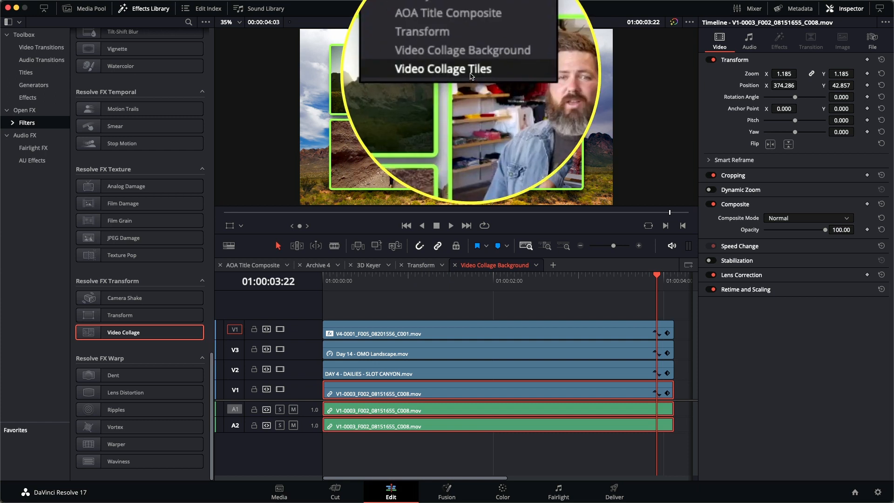
pyautogui.click(471, 76)
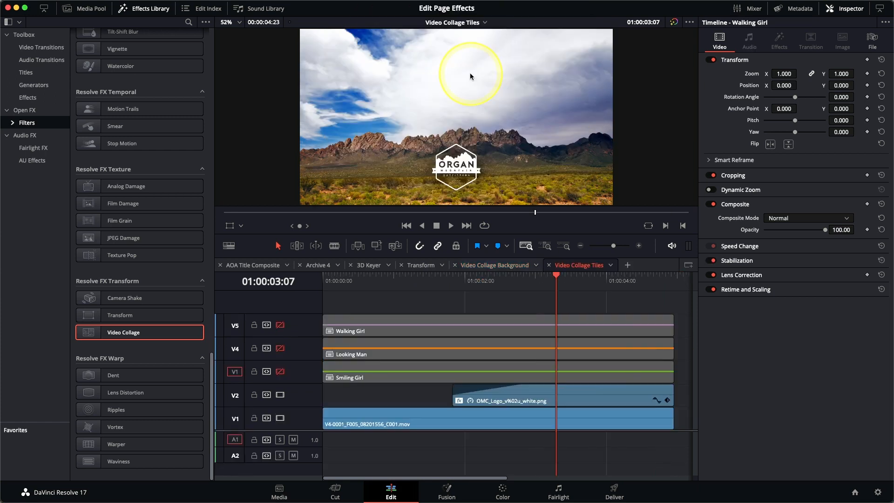
pyautogui.click(494, 285)
pyautogui.moveTo(495, 285); pyautogui.dragTo(372, 290)
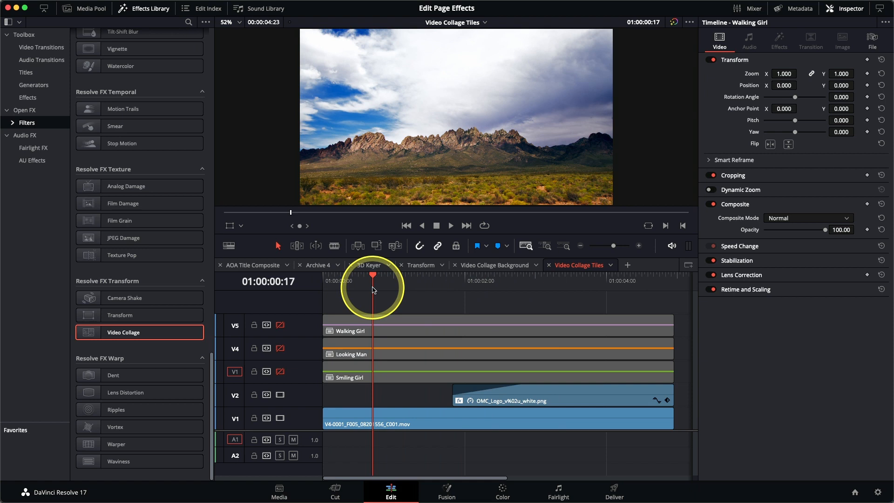
pyautogui.moveTo(373, 290); pyautogui.dragTo(324, 295)
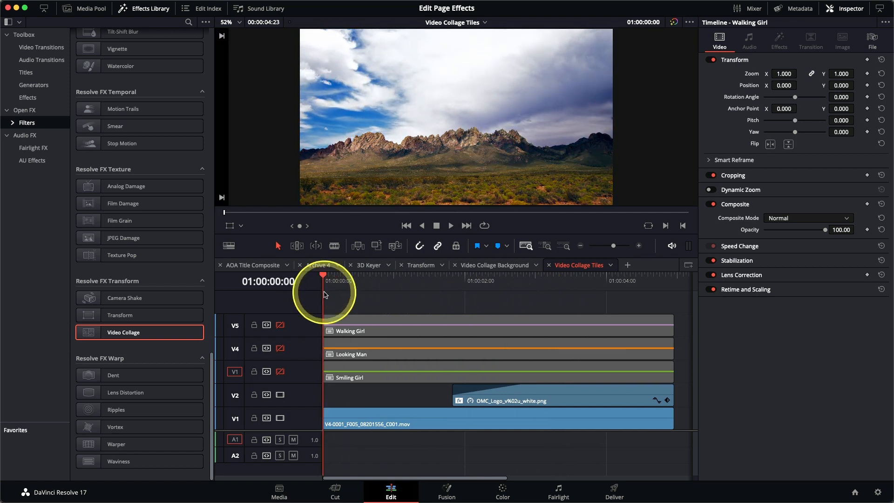
# - Enable the Smiling Girl, Looking Man and Walking Girl tracks in turn to preview them, and leave only Smiling Girl of the three enabled
pyautogui.click(280, 373)
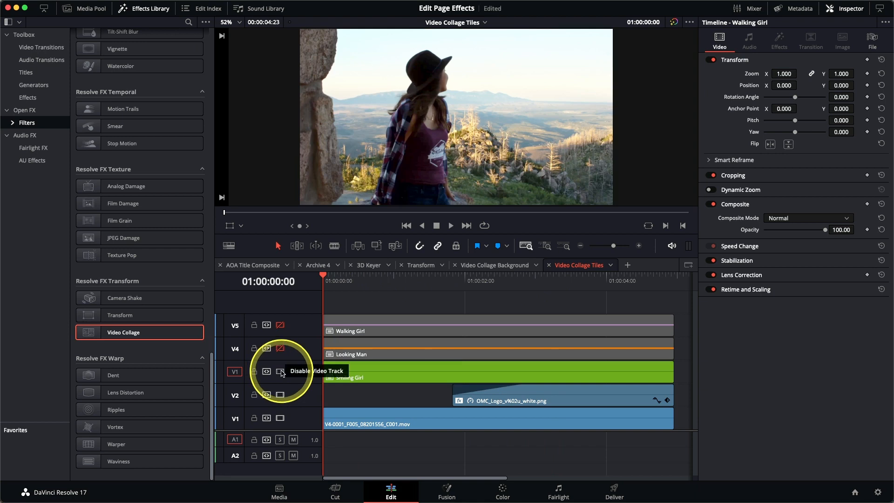
pyautogui.moveTo(329, 300)
pyautogui.mouseDown()
pyautogui.moveTo(333, 272)
pyautogui.moveTo(474, 288)
pyautogui.moveTo(517, 282)
pyautogui.moveTo(323, 284)
pyautogui.mouseUp()
pyautogui.click(280, 348)
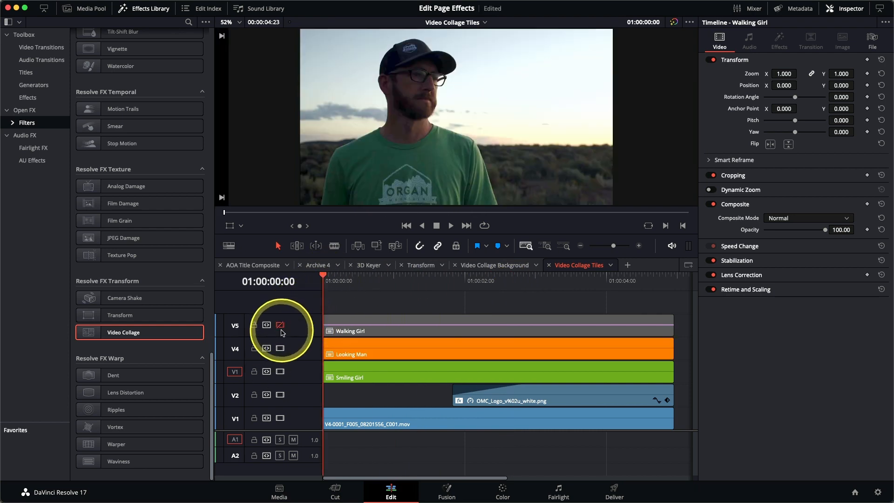
pyautogui.click(280, 325)
pyautogui.moveTo(332, 283)
pyautogui.mouseDown()
pyautogui.moveTo(466, 289)
pyautogui.moveTo(325, 285)
pyautogui.mouseUp()
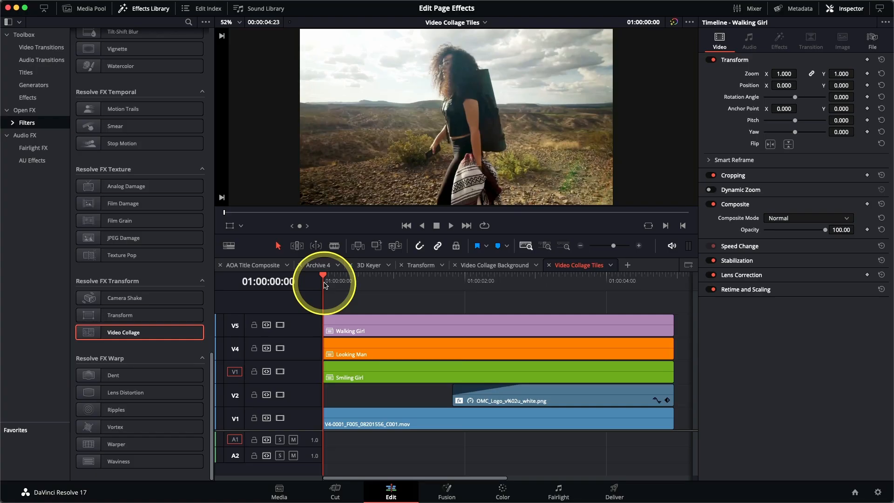
pyautogui.click(280, 325)
pyautogui.click(280, 348)
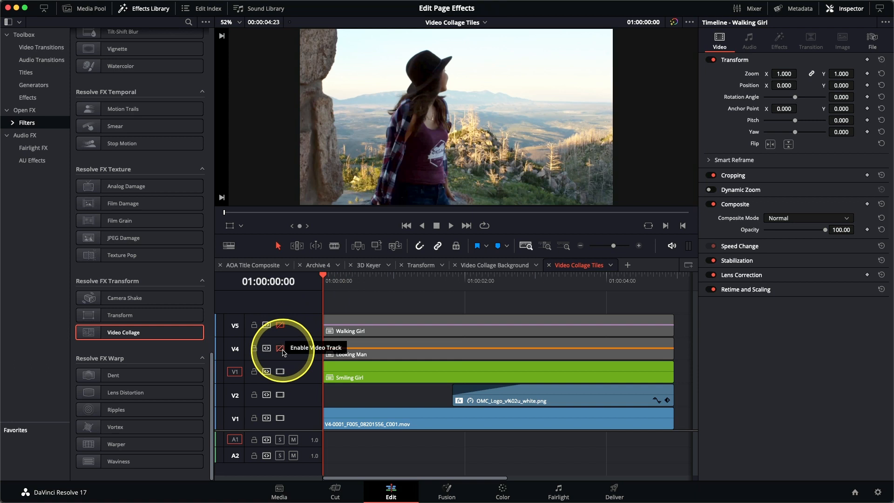
# - Apply Video Collage to the Smiling Girl clip at 01:00:01:14, set its Workflow to Create Tile, and enable Preview Layout
pyautogui.moveTo(337, 282); pyautogui.dragTo(436, 286)
pyautogui.click(425, 381)
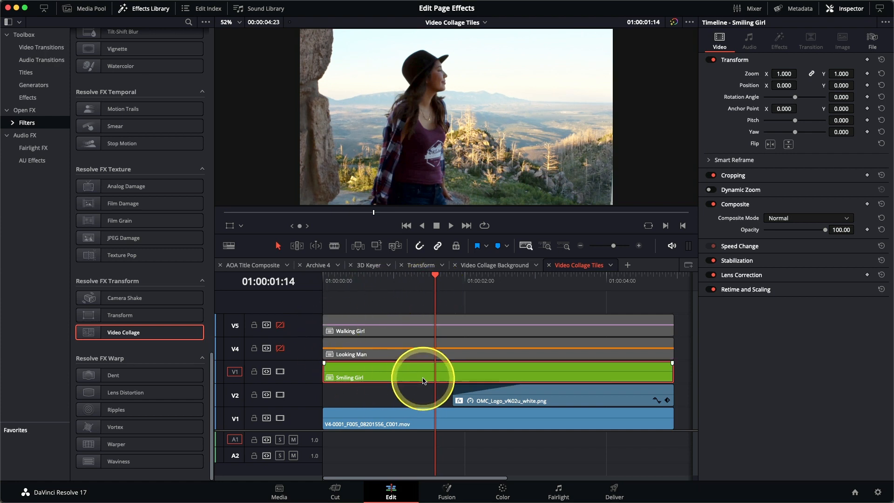
pyautogui.doubleClick(142, 332)
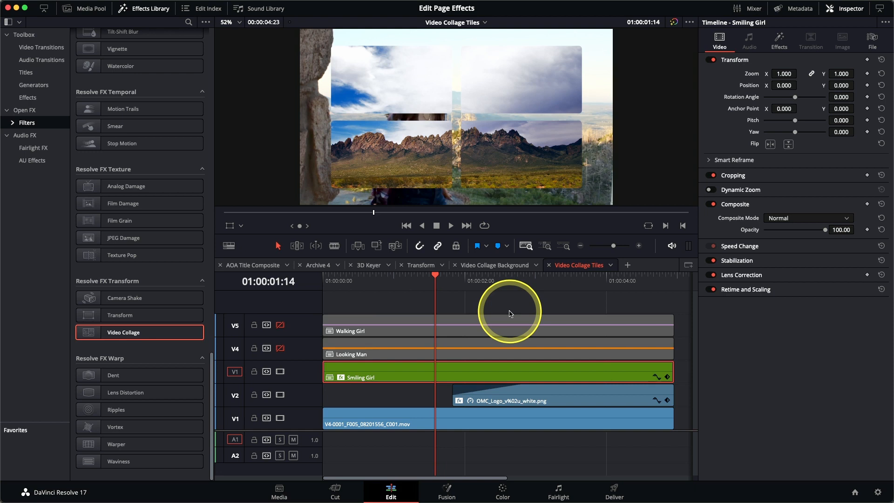
pyautogui.click(779, 47)
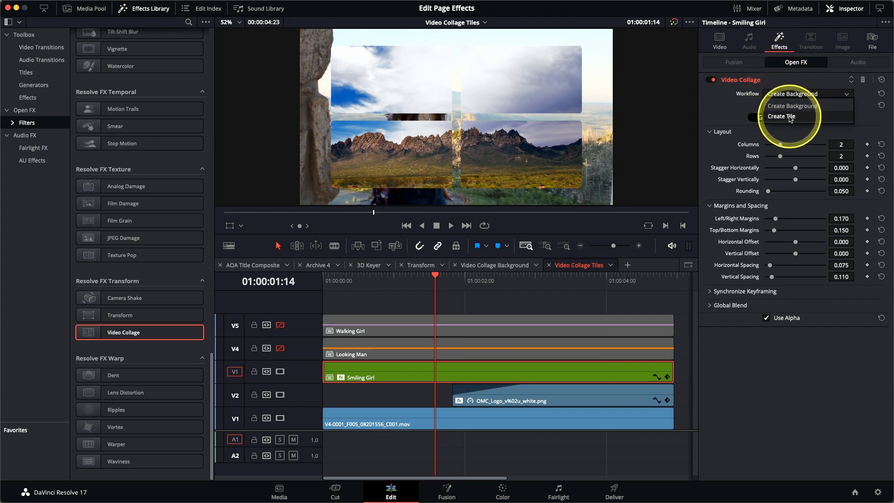
pyautogui.click(790, 117)
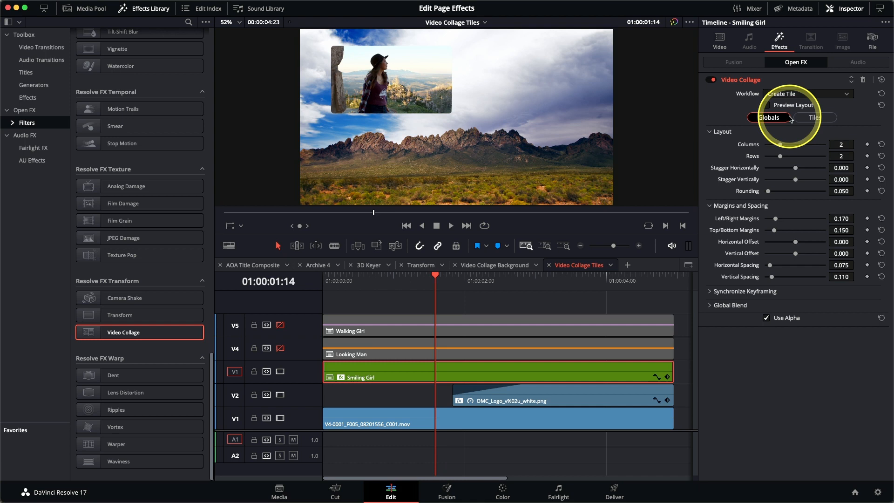
pyautogui.click(790, 107)
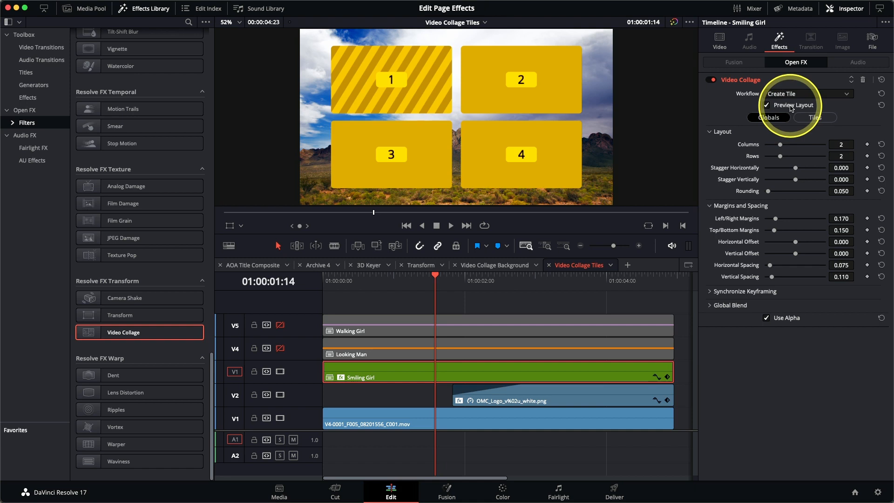
# - Lay out the collage as 3 columns and 1 row of circular tiles with Rounding 1.000 and Vertical Offset 0.198
pyautogui.moveTo(781, 147); pyautogui.dragTo(792, 148)
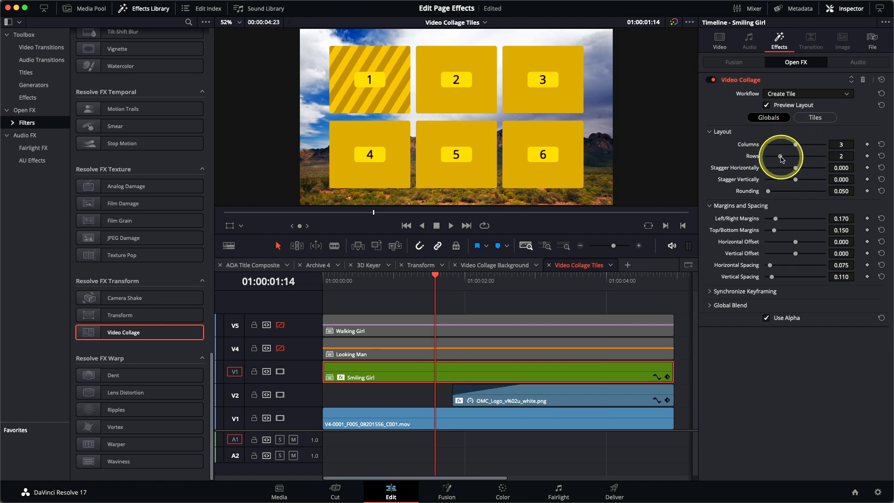
pyautogui.moveTo(780, 157); pyautogui.dragTo(768, 160)
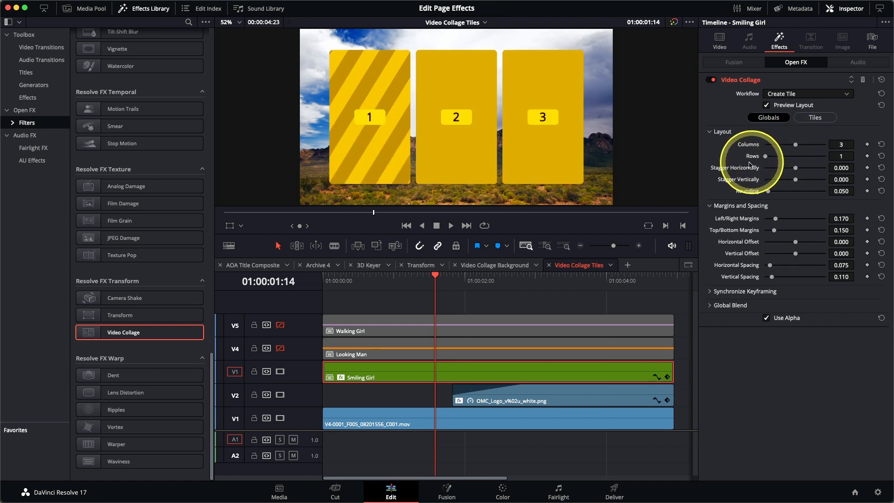
pyautogui.moveTo(768, 192); pyautogui.dragTo(858, 191)
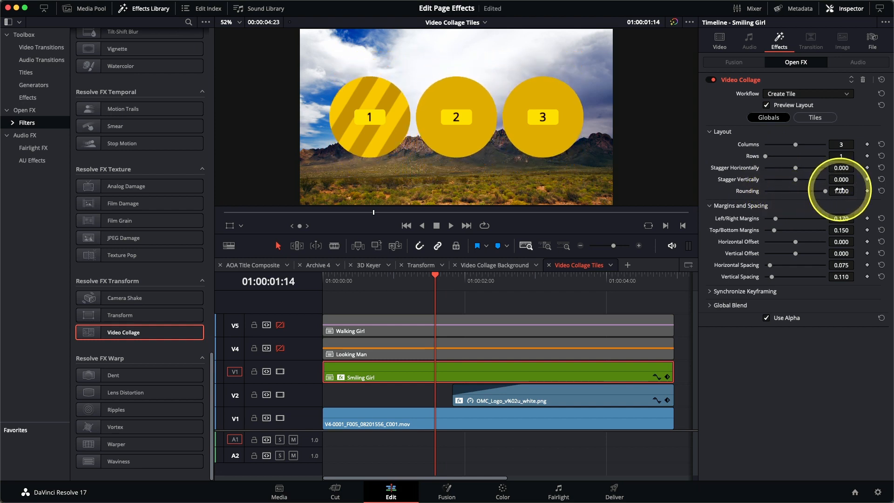
pyautogui.moveTo(797, 256); pyautogui.dragTo(807, 254)
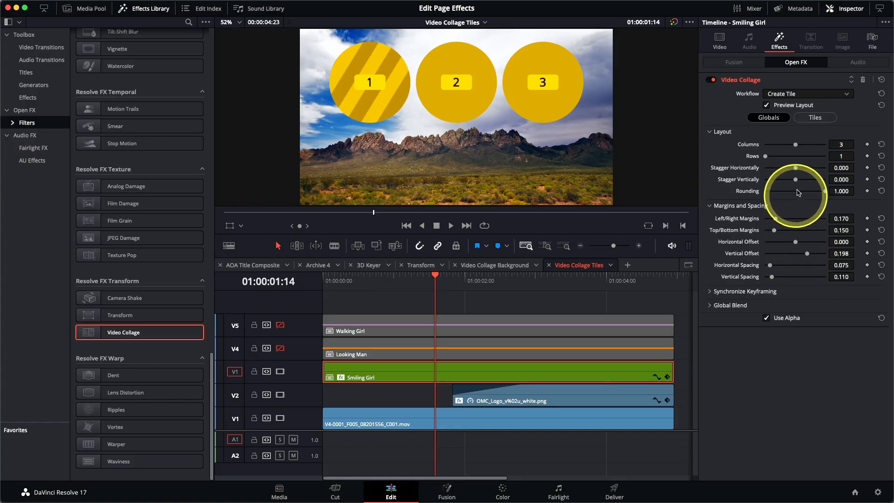
# - Style all tiles with a Tile Border of 0.010 and an off-white Tile Color at 90% grayscale brightness
pyautogui.click(814, 119)
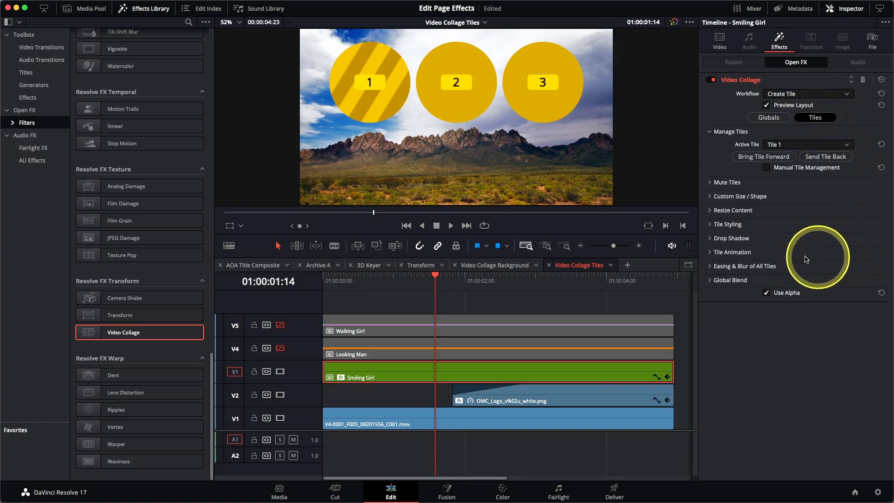
pyautogui.click(712, 227)
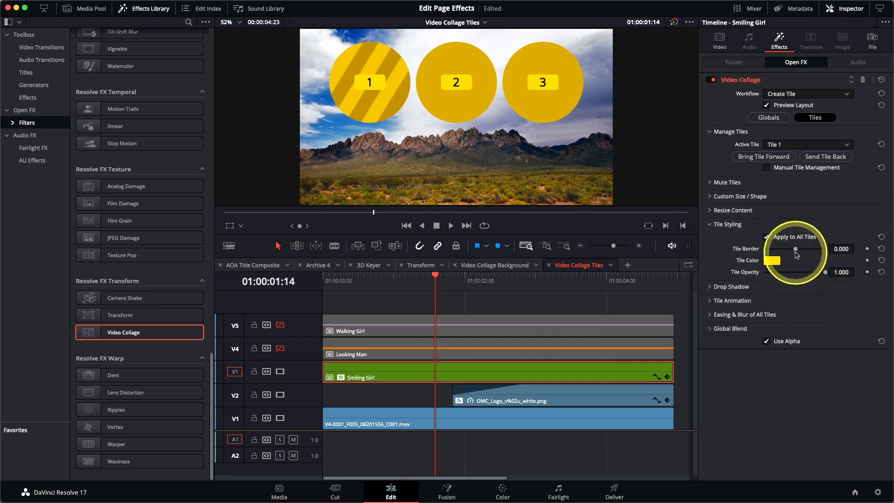
pyautogui.moveTo(796, 252); pyautogui.dragTo(798, 253)
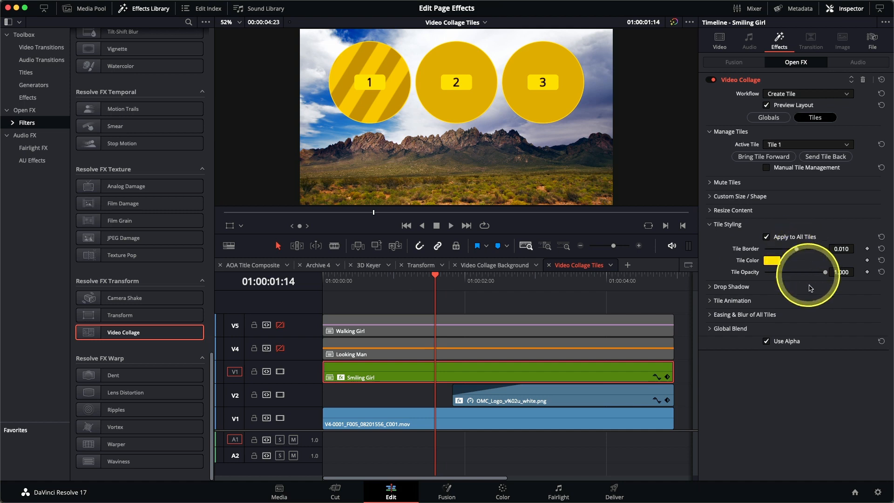
pyautogui.click(772, 261)
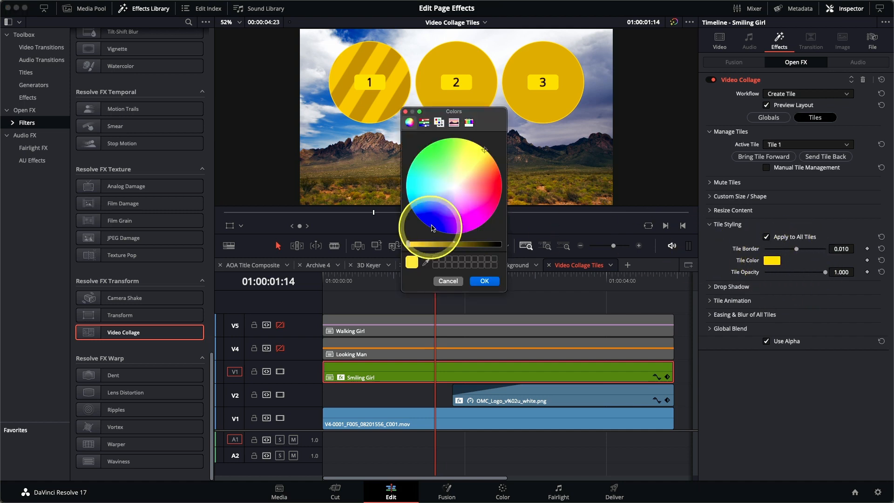
pyautogui.click(424, 122)
pyautogui.click(473, 164)
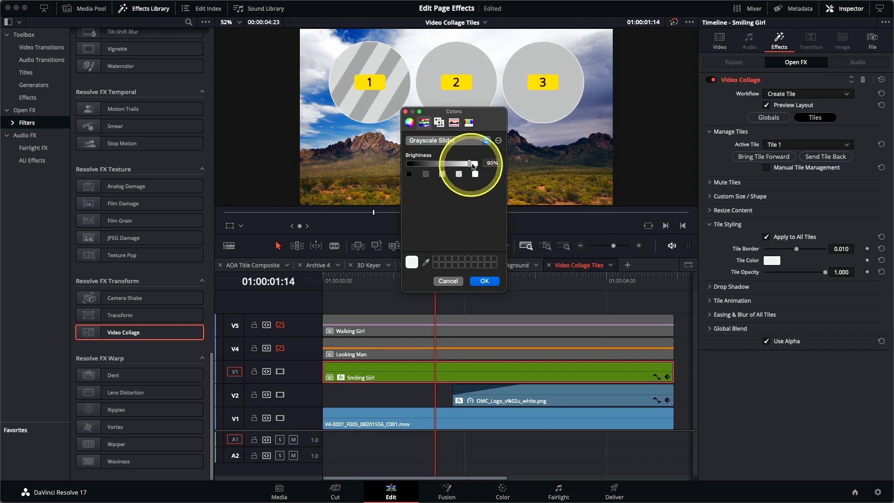
pyautogui.click(488, 282)
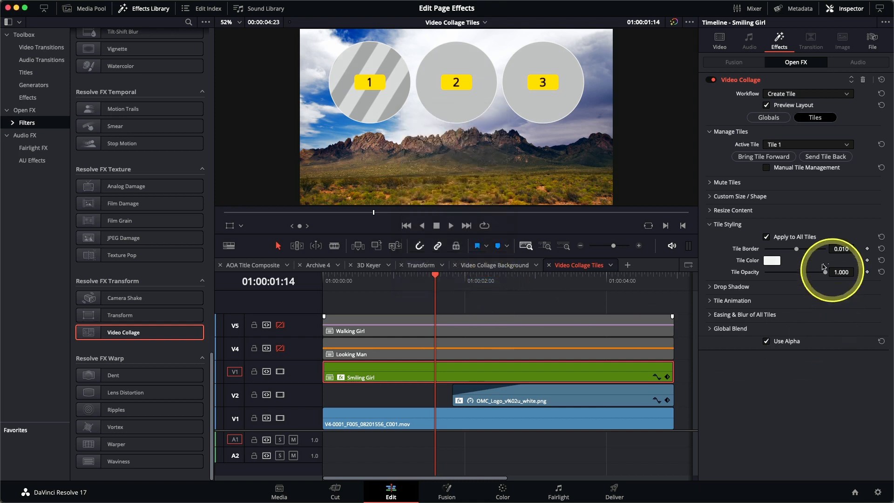
# - Give all tiles a drop shadow with Strength 0.581, Drop Angle 87.8, Drop Distance 0.042 and Blur 0.628
pyautogui.click(710, 287)
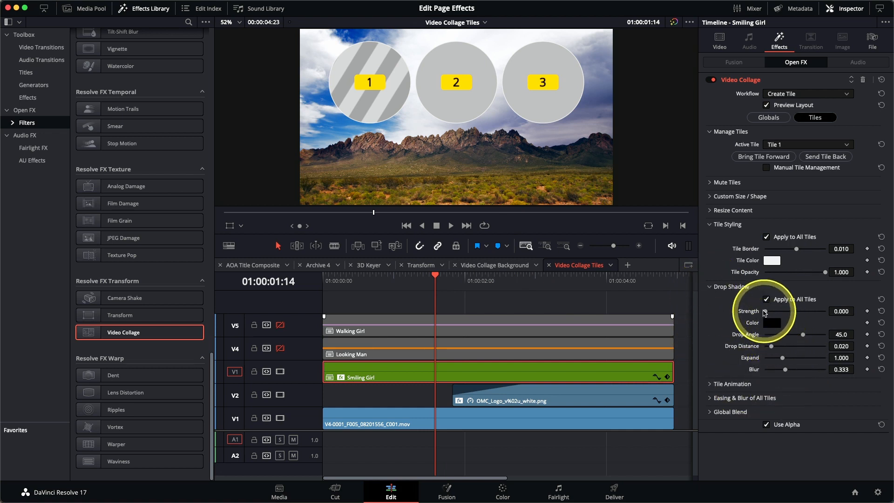
pyautogui.moveTo(765, 311); pyautogui.dragTo(813, 339)
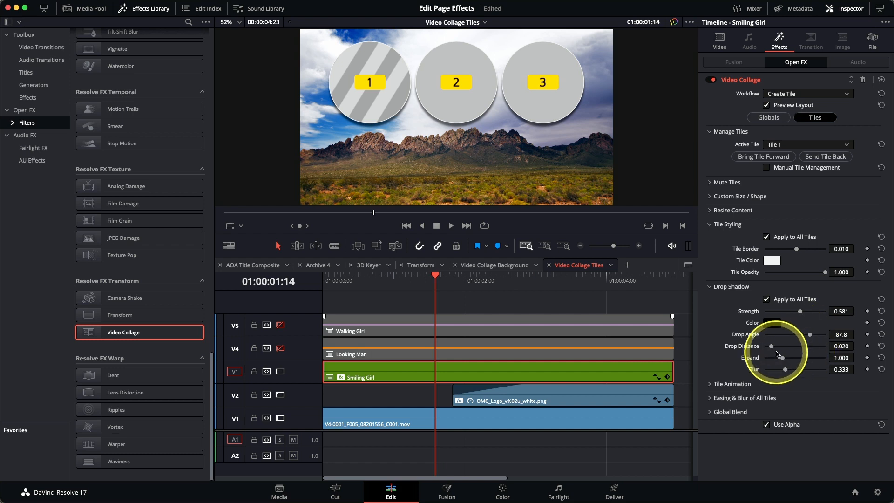
pyautogui.moveTo(772, 346); pyautogui.dragTo(804, 371)
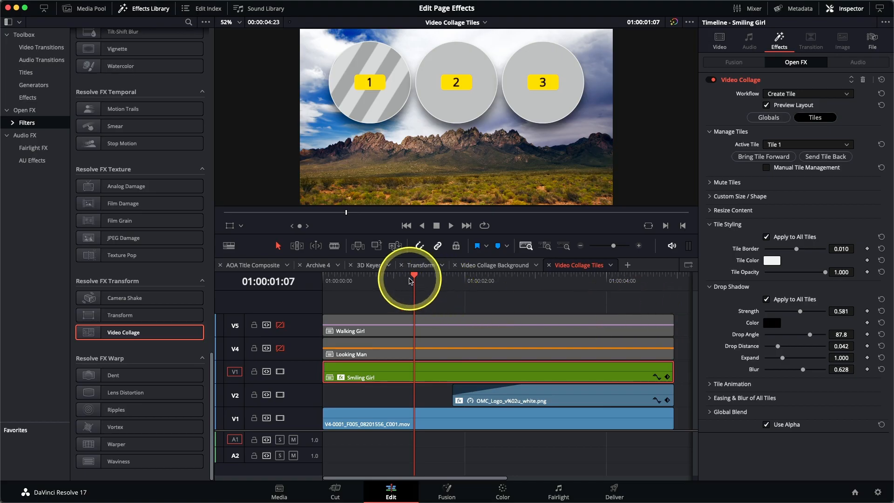
# - Move the playhead to 01:00:02:02, where the logo fades in, and set the Fly Animation of all tiles to Fly Up
pyautogui.moveTo(414, 280); pyautogui.dragTo(470, 292)
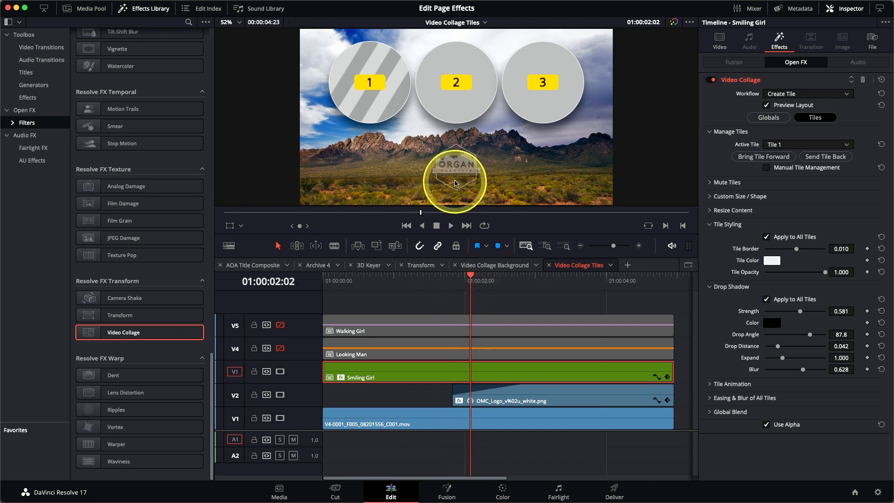
pyautogui.moveTo(455, 176); pyautogui.dragTo(462, 175)
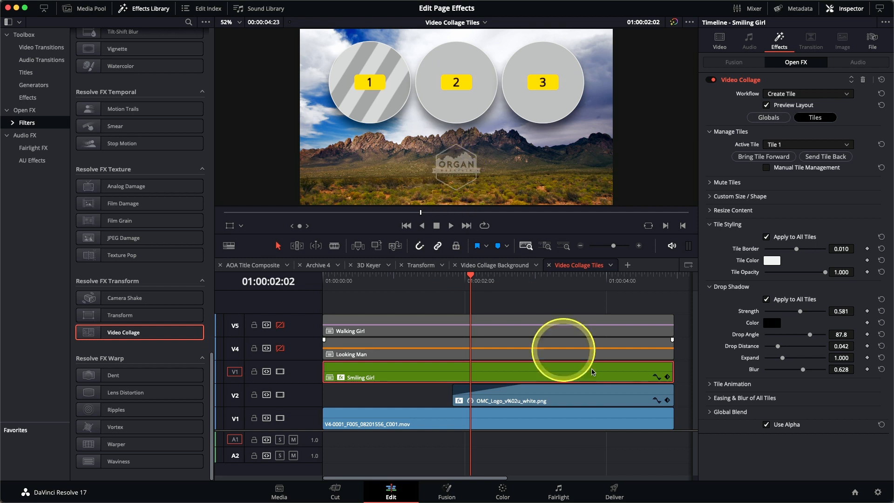
pyautogui.click(710, 384)
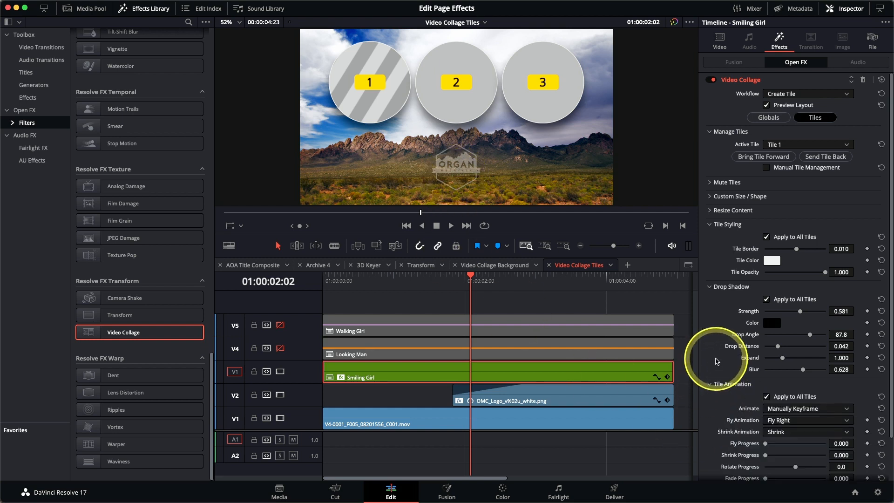
pyautogui.scroll(-3, 717, 361)
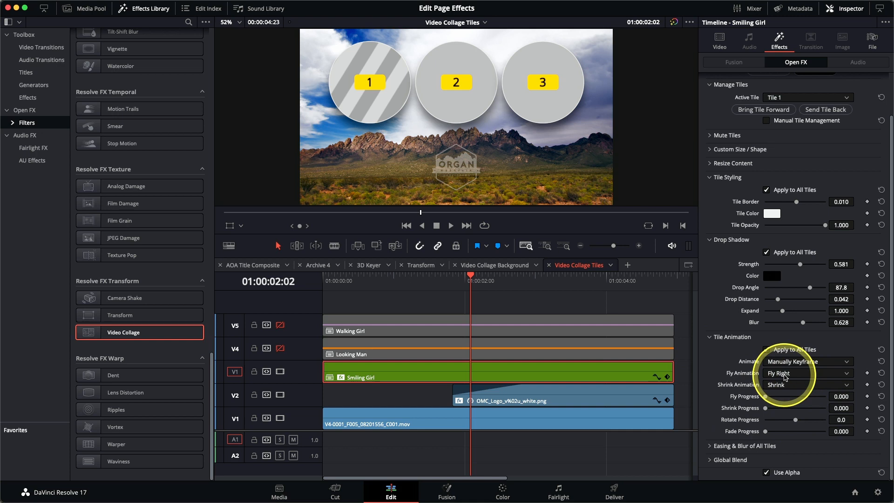
pyautogui.click(786, 375)
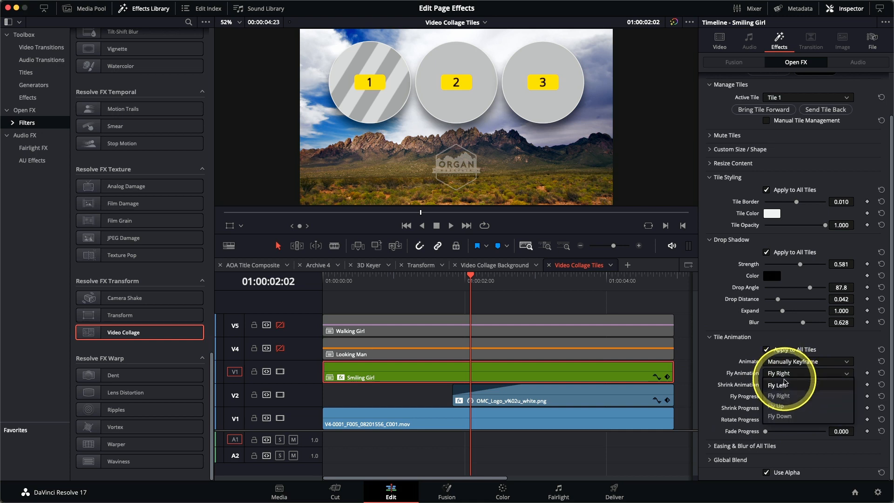
pyautogui.click(786, 412)
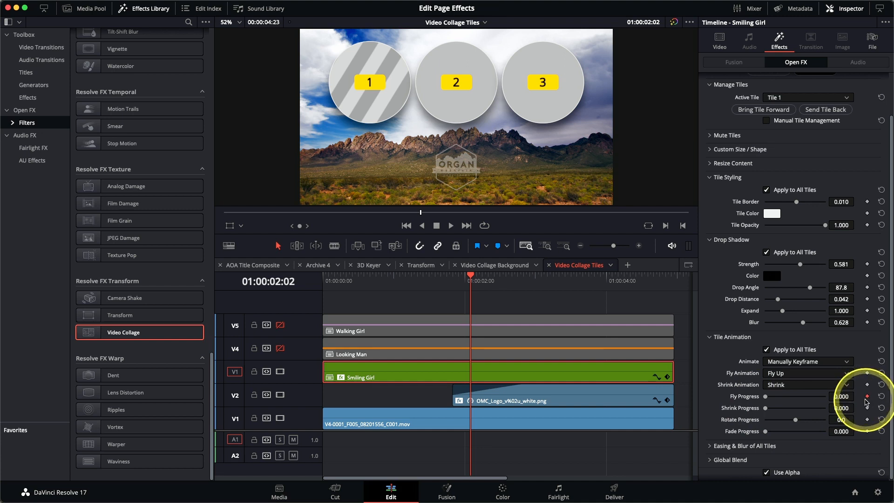
# - Keyframe the Fly Progress of all tiles to 0.550 at 01:00:00:00 and play back the fly-in
pyautogui.press('Home')
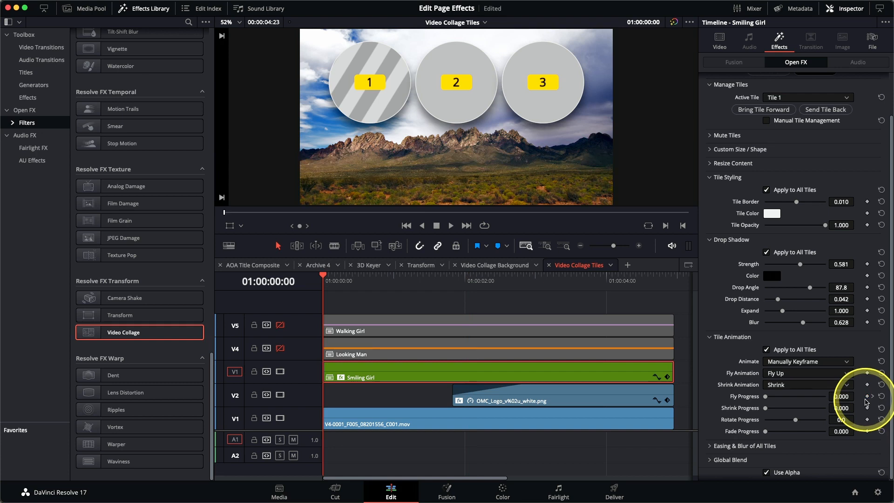
pyautogui.moveTo(767, 400); pyautogui.dragTo(799, 400)
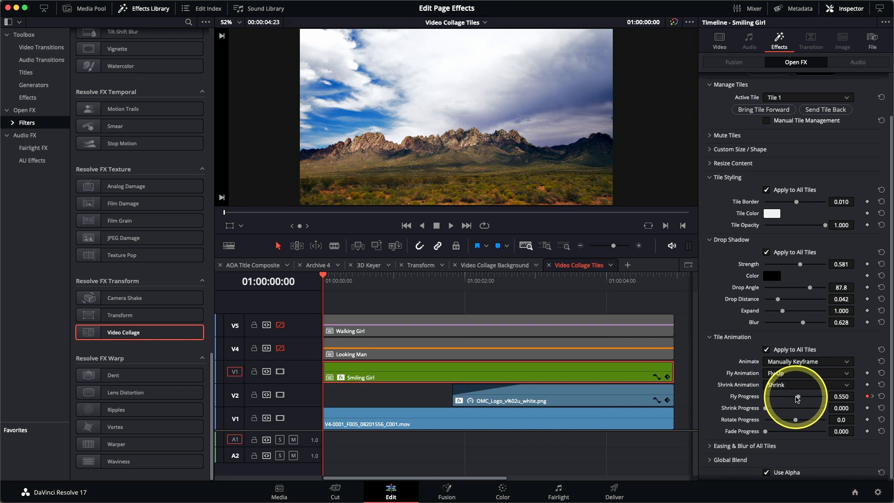
pyautogui.press('space')
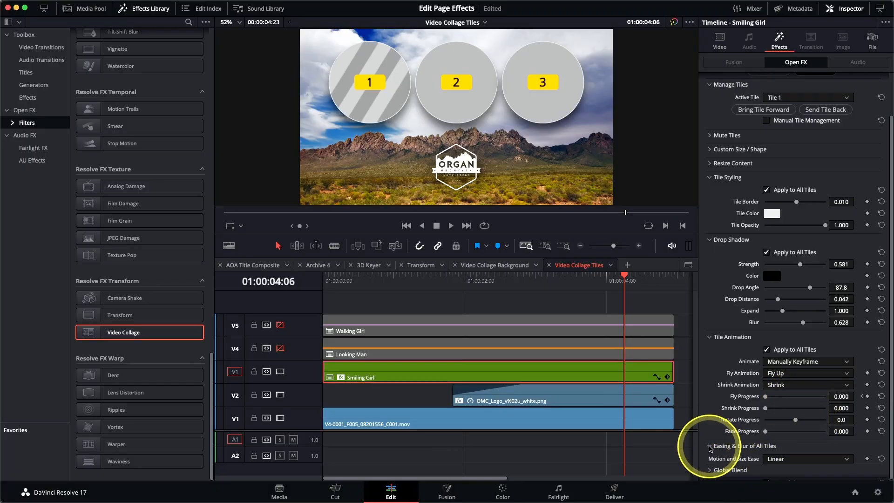
# - Set the tiles' Animation Effect Ease to Out with an Ease Amount of 0.666 and play the animation from the start
pyautogui.click(710, 446)
pyautogui.scroll(-2, 713, 429)
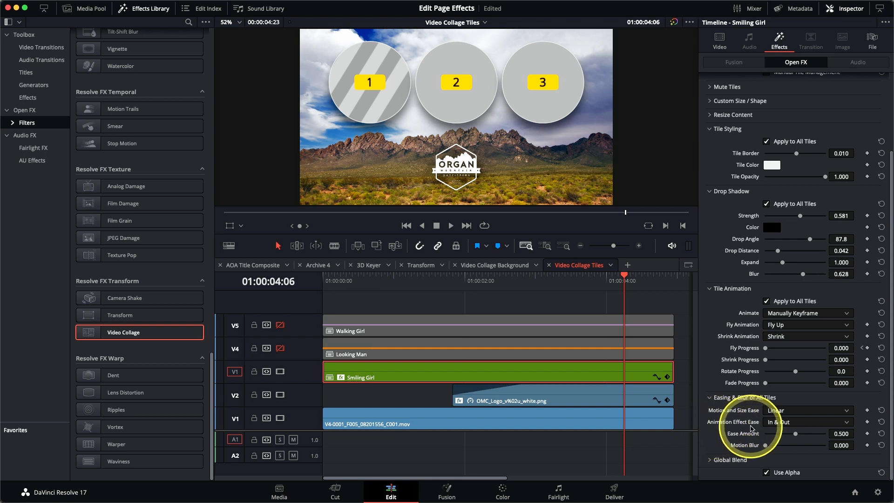
pyautogui.click(779, 422)
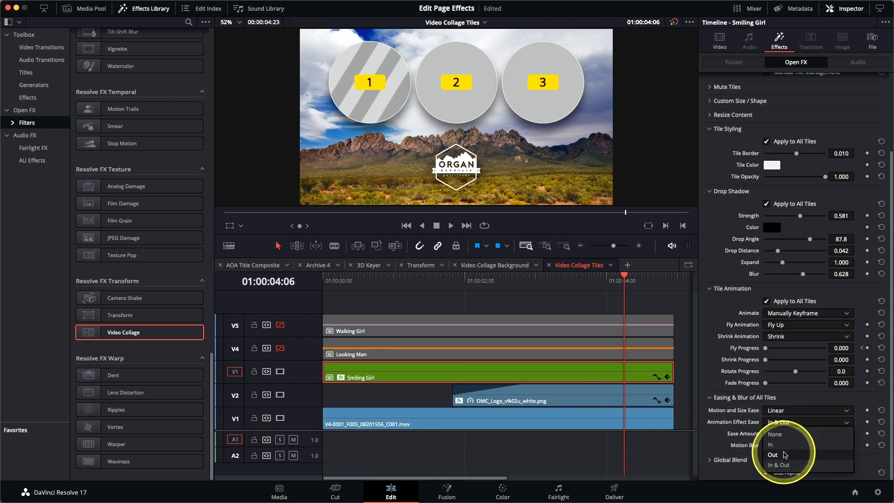
pyautogui.click(786, 455)
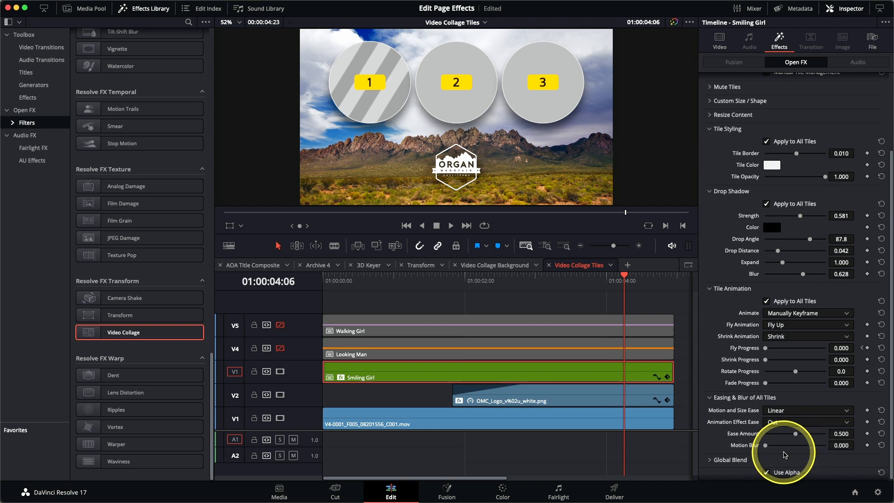
pyautogui.moveTo(797, 435); pyautogui.dragTo(797, 435)
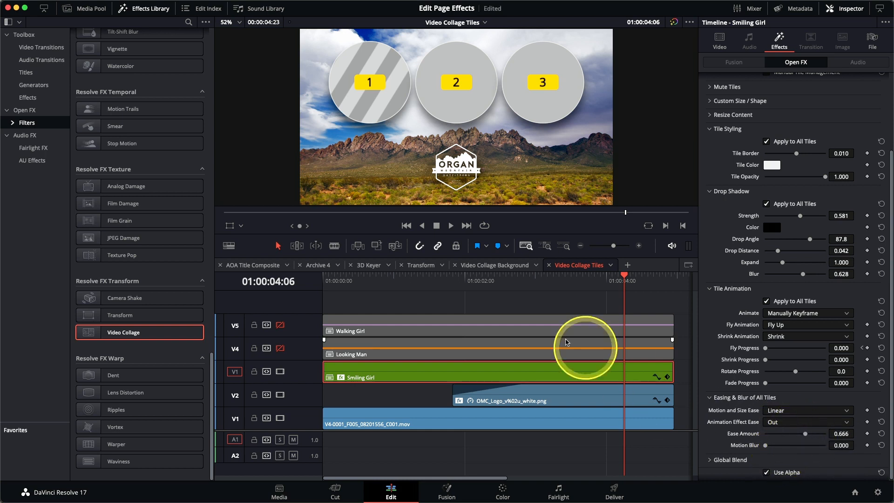
pyautogui.moveTo(469, 284); pyautogui.dragTo(313, 293)
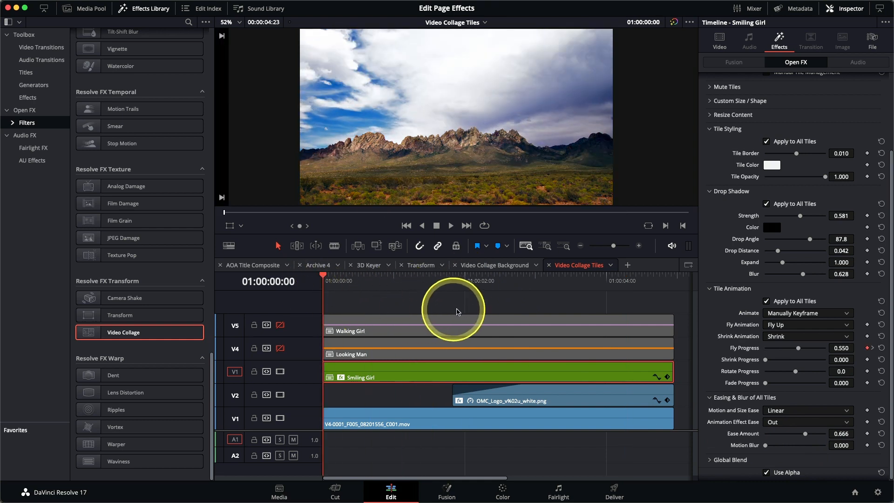
pyautogui.press('space')
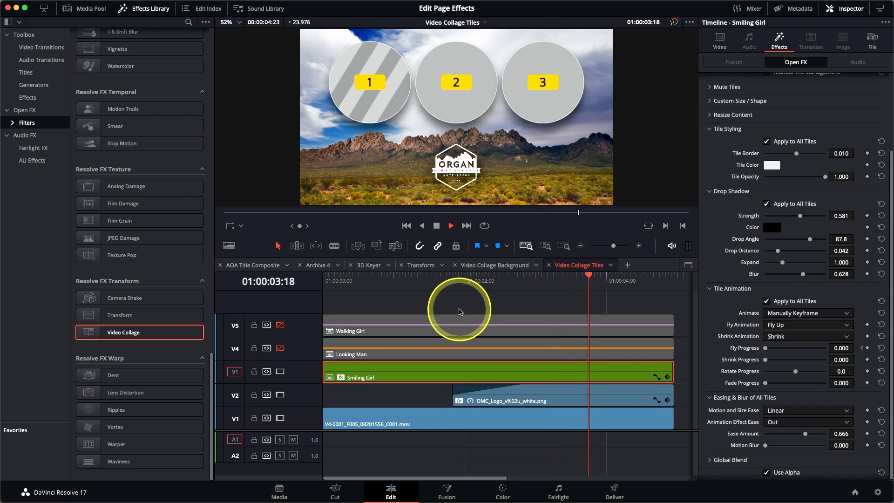
pyautogui.press('space')
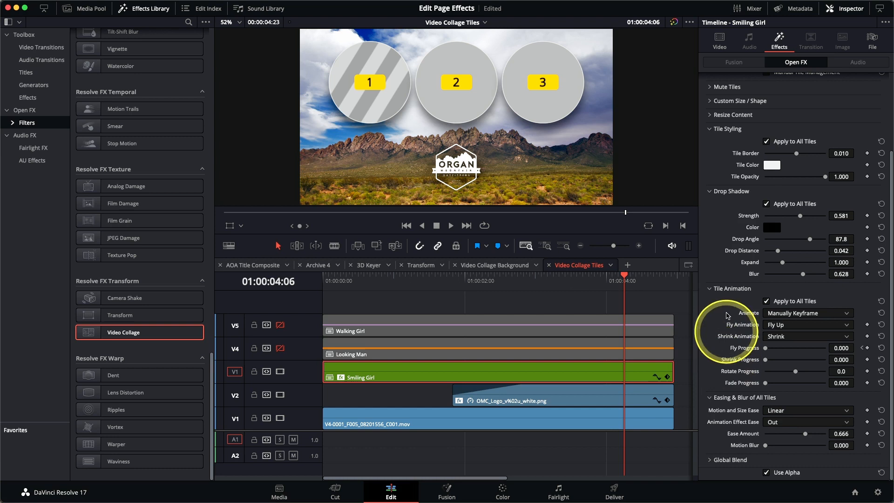
# - Turn off the layout preview and reframe the Smiling Girl content in Tile 1 with Pan 0.085 and Tilt 0.085
pyautogui.scroll(3, 731, 239)
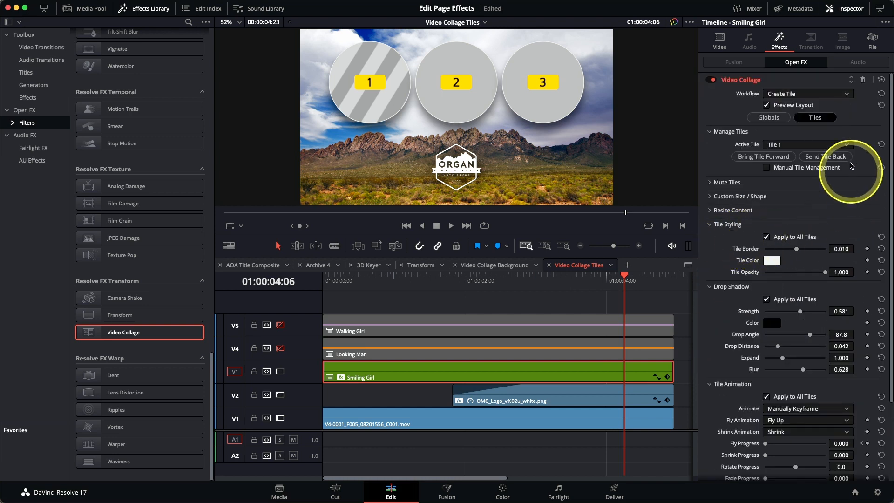
pyautogui.click(788, 106)
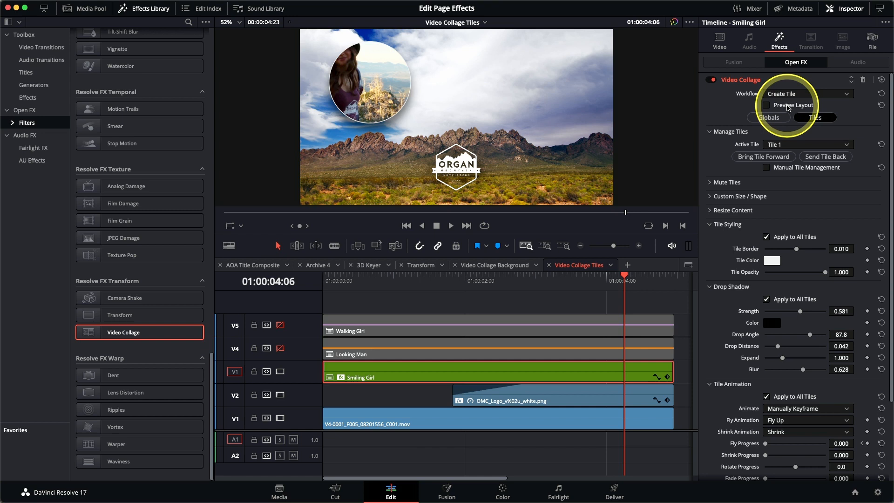
pyautogui.click(711, 212)
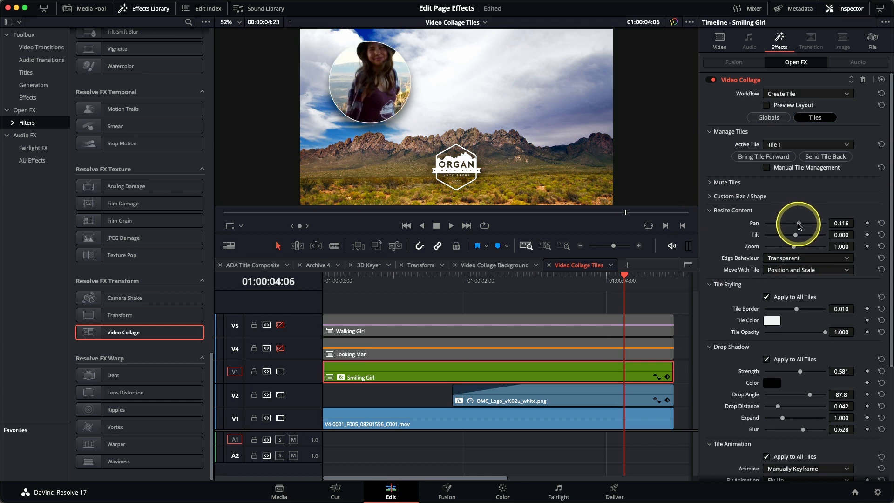
pyautogui.click(796, 236)
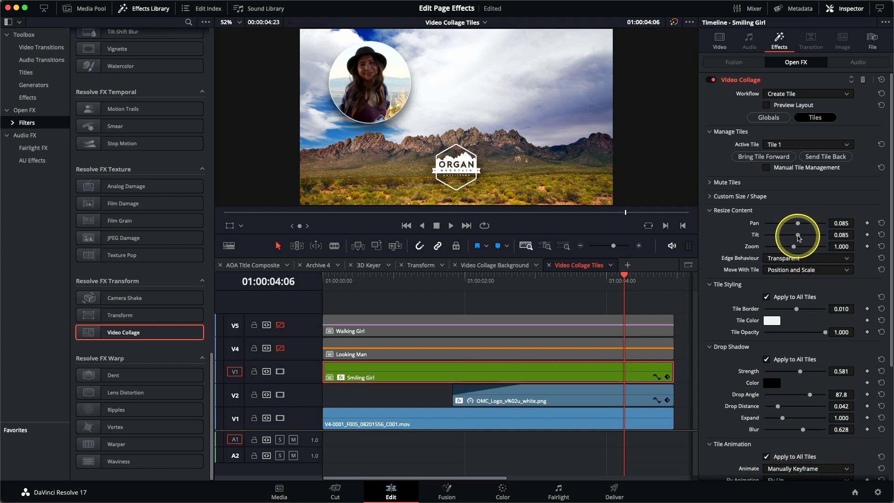
# - Play the tile animation from the start and set the Motion Blur of all tiles to 0.837
pyautogui.moveTo(465, 281); pyautogui.dragTo(293, 286)
pyautogui.press('space')
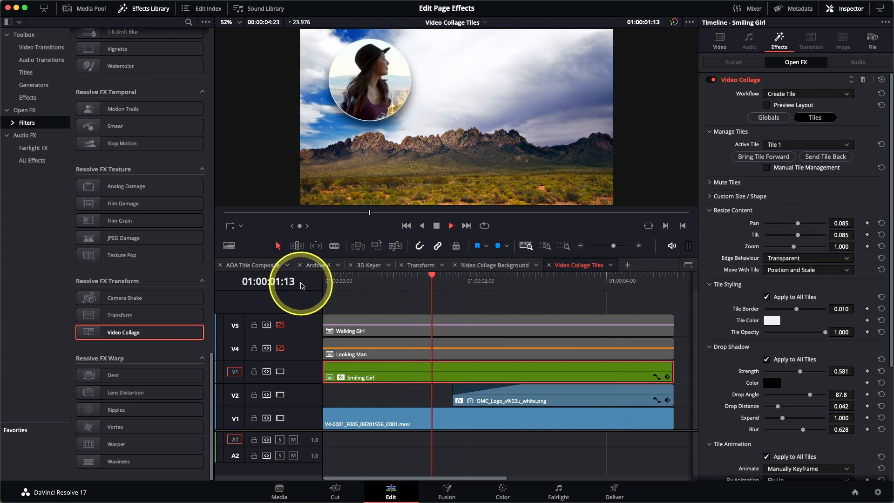
pyautogui.press('space')
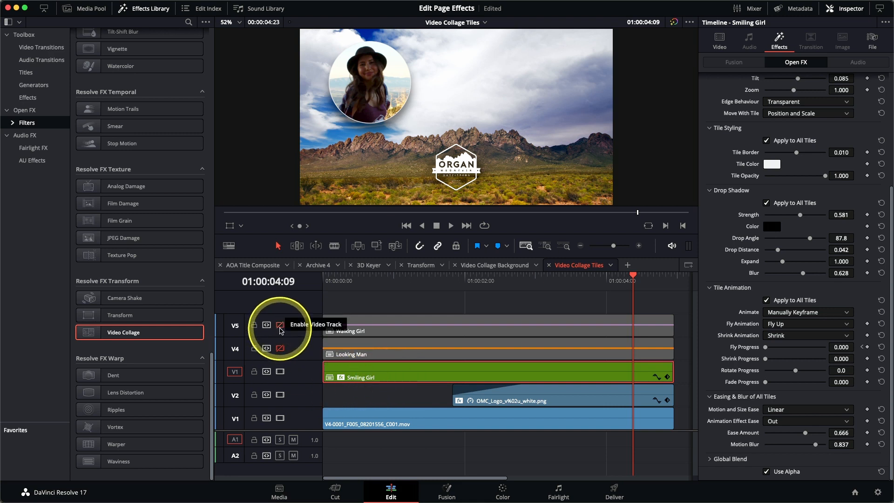
# - Enable video track V4 and paste only the Plugins attribute from Smiling Girl onto the Looking Man clip
pyautogui.click(280, 349)
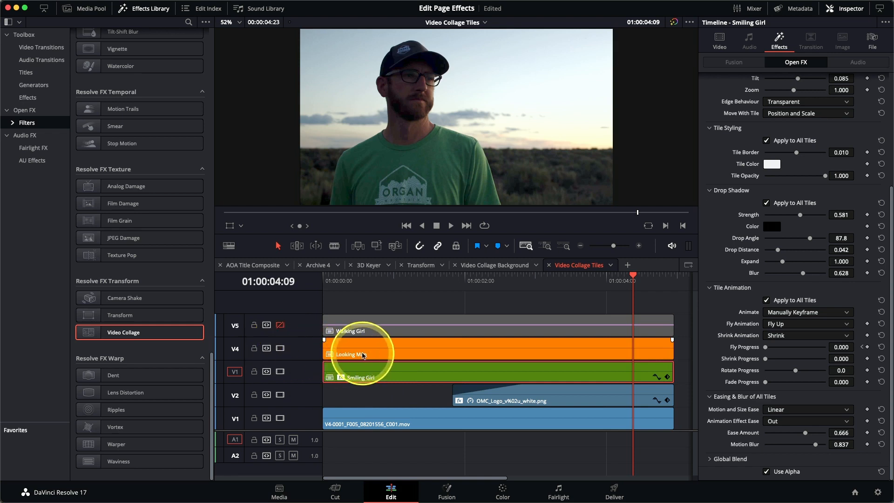
pyautogui.click(364, 356)
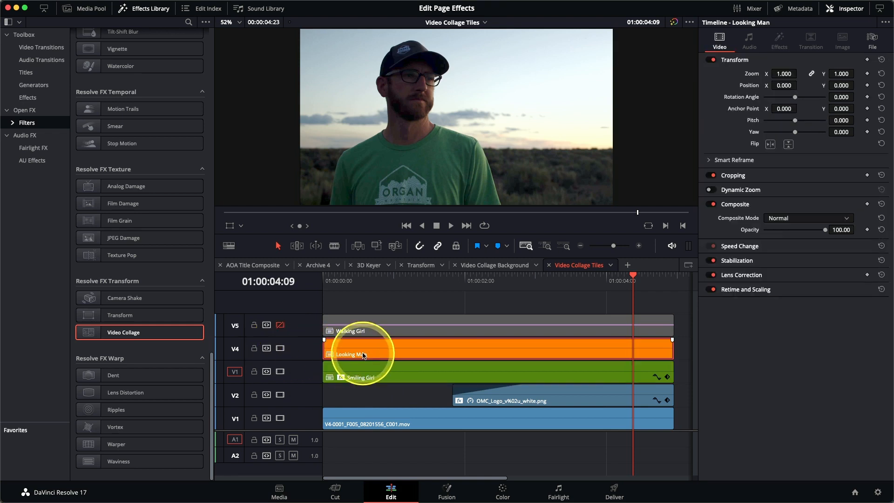
pyautogui.hotkey('alt', 'v')
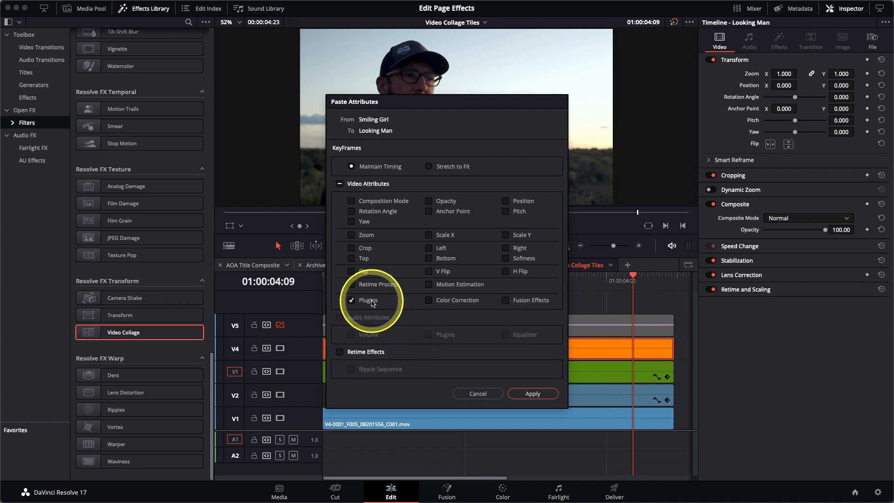
pyautogui.click(533, 394)
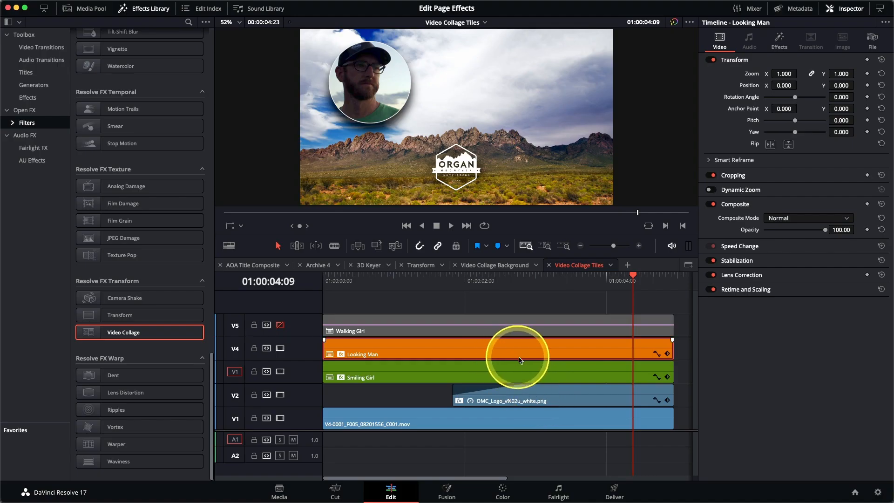
# - Assign Looking Man to Tile 2 and reframe its content with Pan 0.070, Tilt 0.023 and Zoom 0.704
pyautogui.click(779, 40)
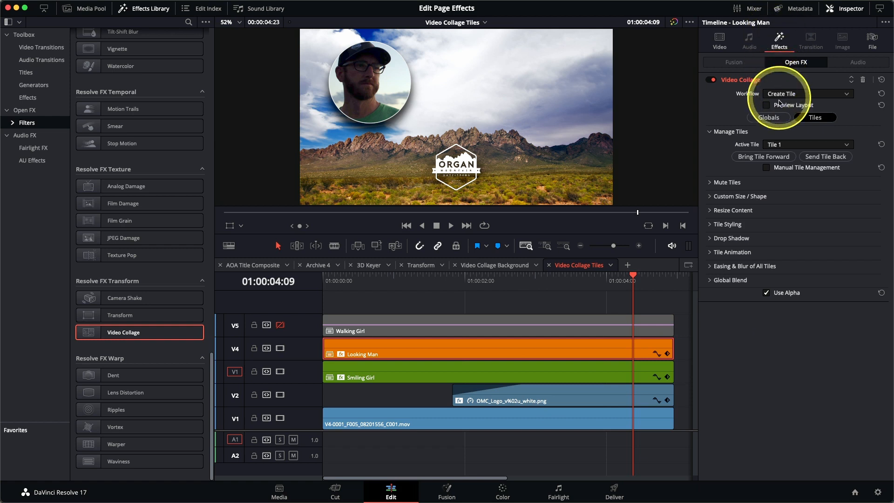
pyautogui.click(789, 145)
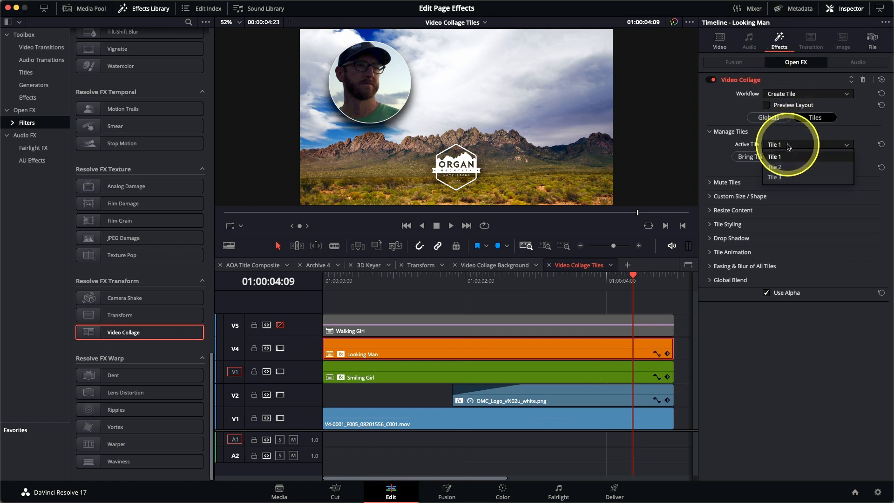
pyautogui.click(787, 168)
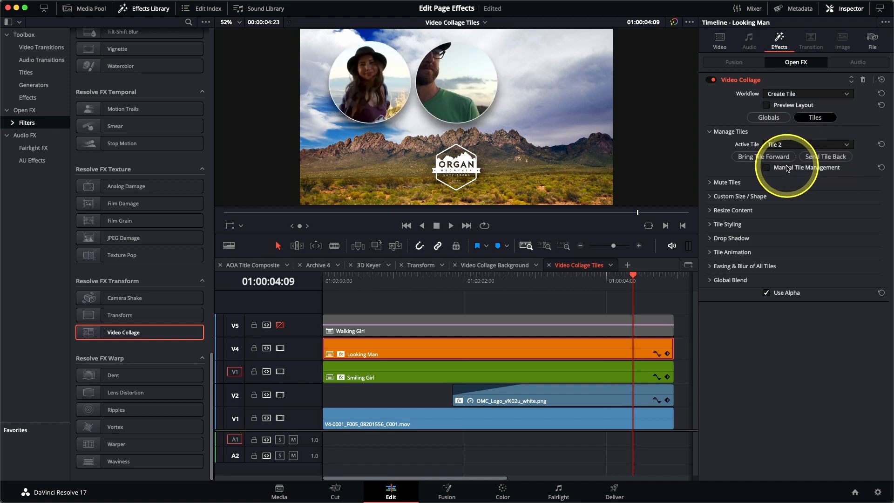
pyautogui.click(712, 211)
pyautogui.moveTo(796, 229)
pyautogui.mouseDown()
pyautogui.moveTo(784, 247)
pyautogui.moveTo(797, 238)
pyautogui.mouseUp()
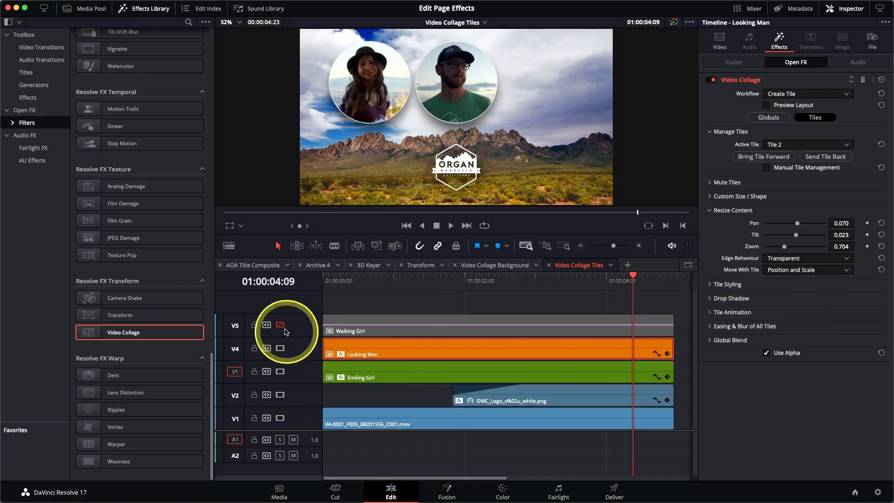
# - Enable video track V5 and paste only the Plugins attribute from Smiling Girl onto the Walking Girl clip
pyautogui.click(279, 325)
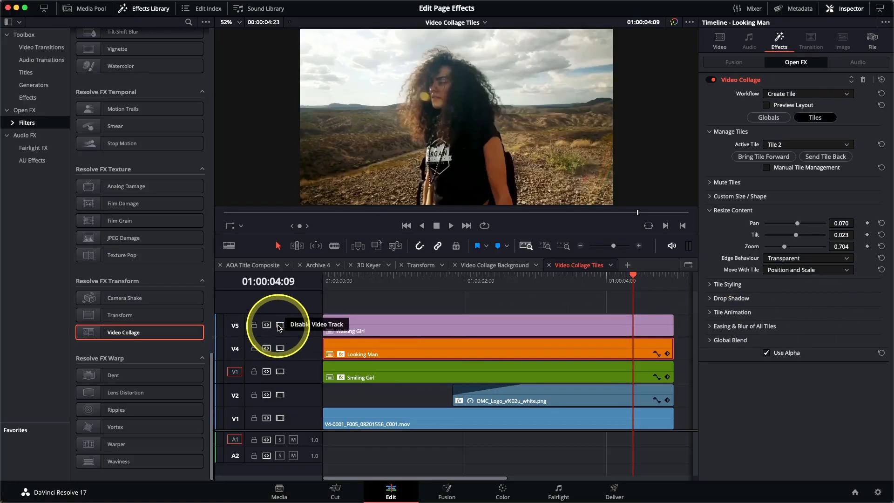
pyautogui.click(432, 325)
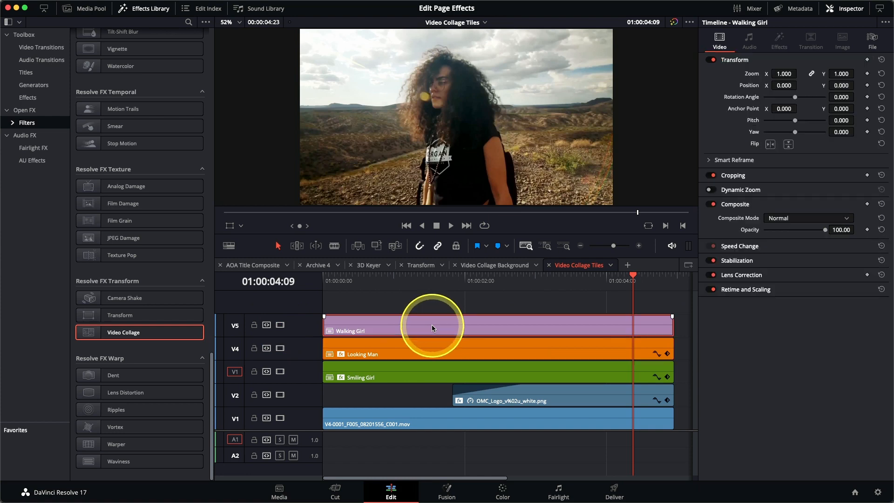
pyautogui.hotkey('alt', 'v')
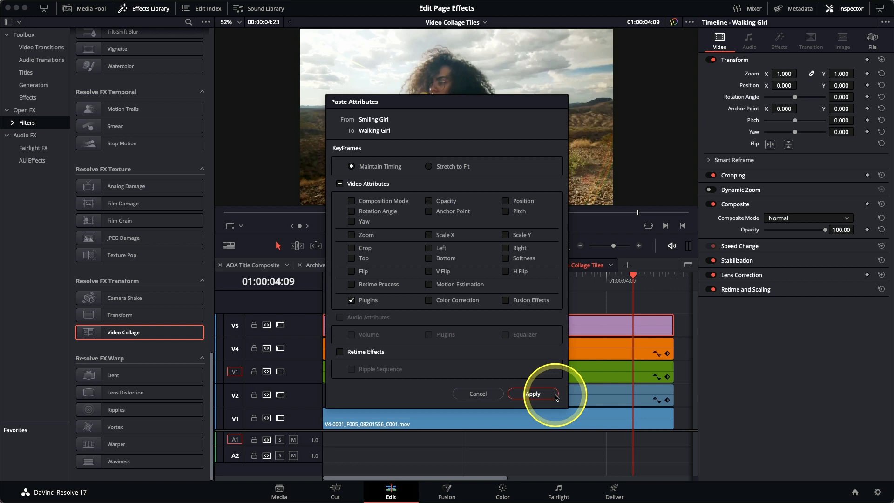
pyautogui.click(533, 394)
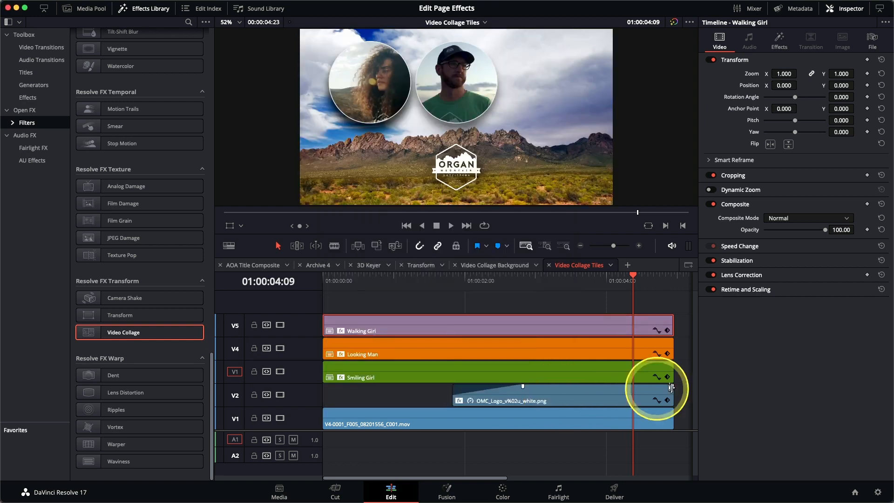
# - Assign Walking Girl to Tile 3 with a content Zoom of 0.645, and play the finished composite from the start
pyautogui.click(781, 44)
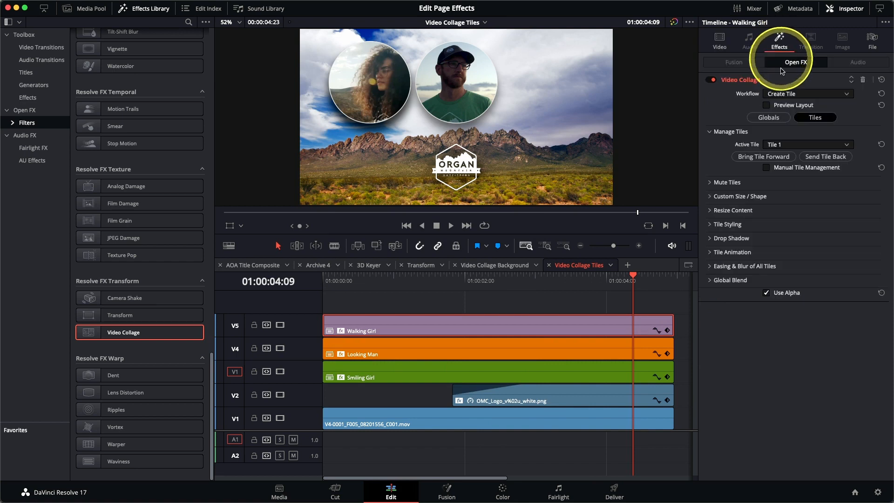
pyautogui.click(787, 147)
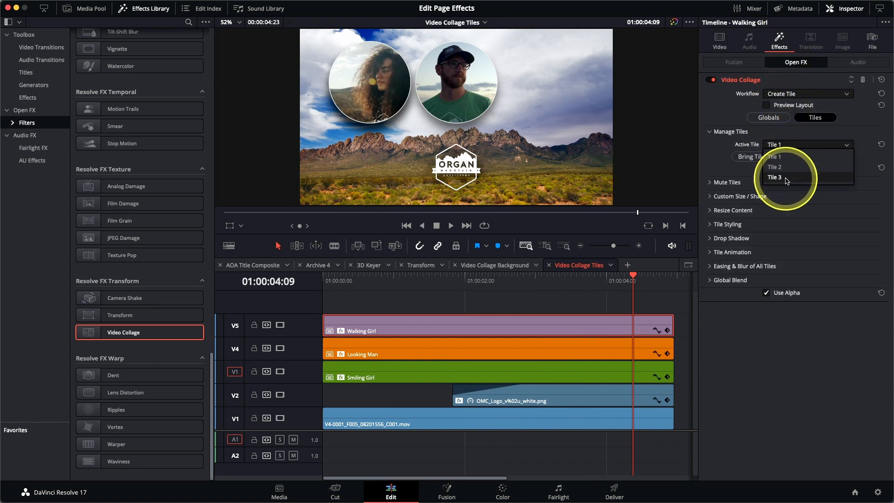
pyautogui.click(786, 178)
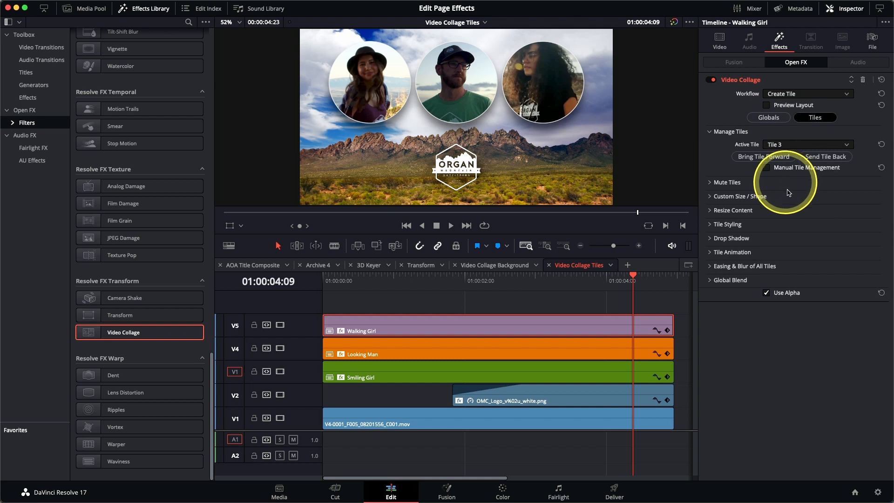
pyautogui.click(709, 212)
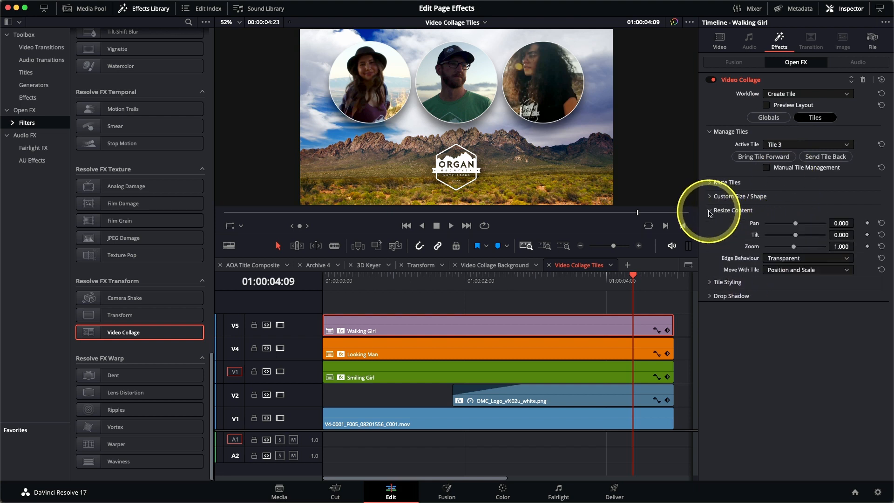
pyautogui.moveTo(794, 246); pyautogui.dragTo(782, 254)
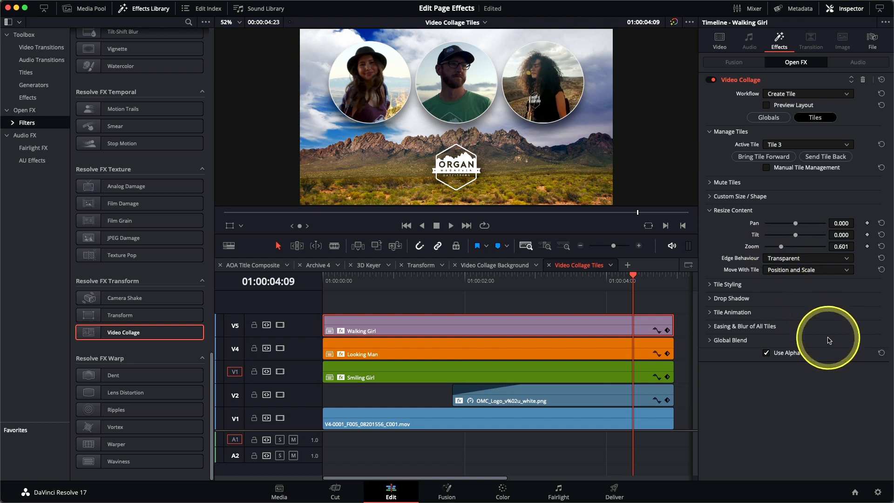
pyautogui.moveTo(783, 250); pyautogui.dragTo(783, 251)
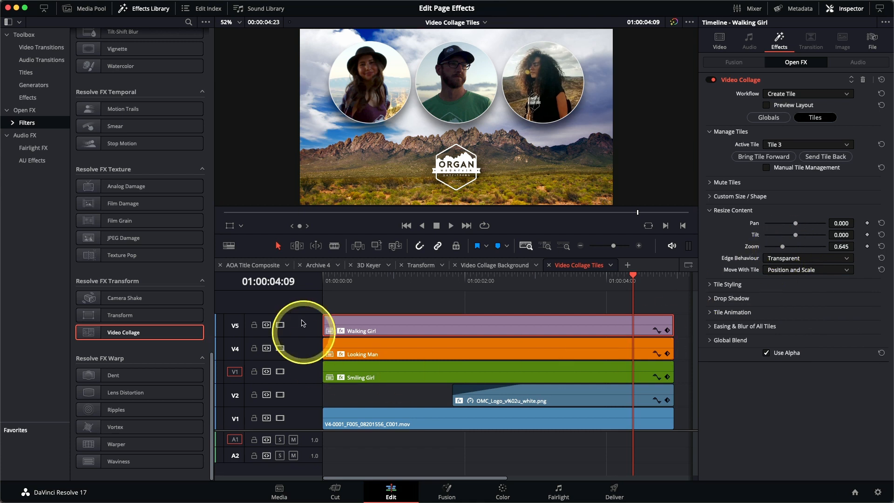
pyautogui.click(326, 278)
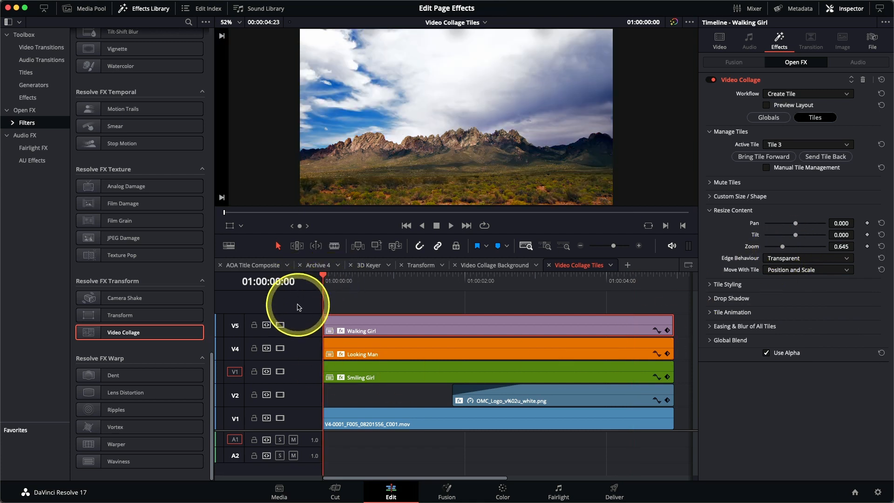
pyautogui.press('space')
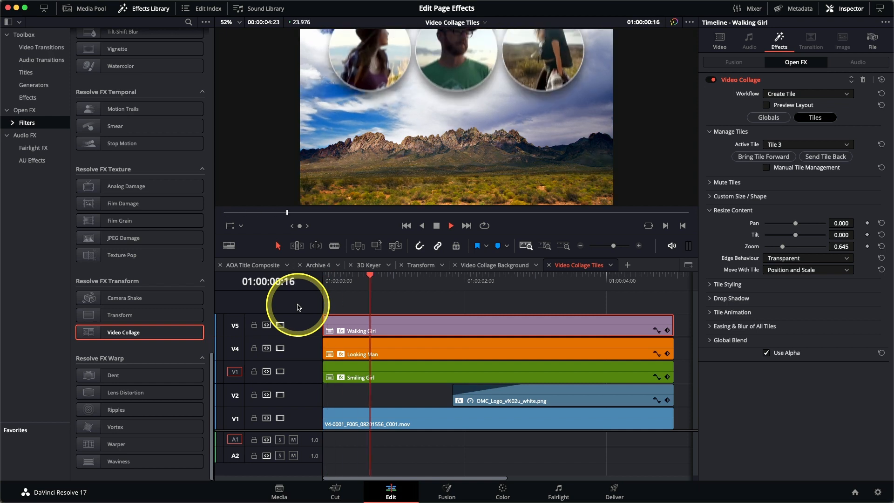